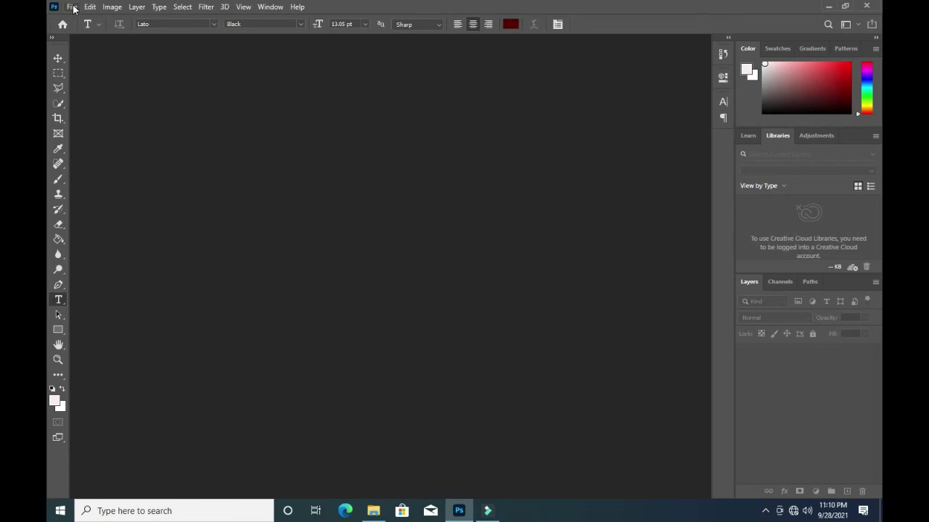
# Step: Create a new 8 × 8 inch, 300 ppi white document (2400 × 2400 px)
pyautogui.click(73, 9)
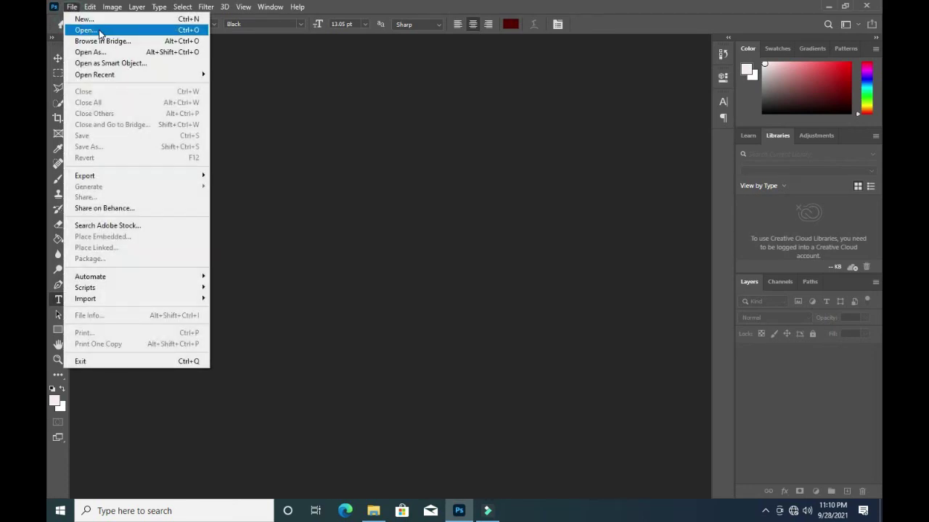
pyautogui.click(99, 30)
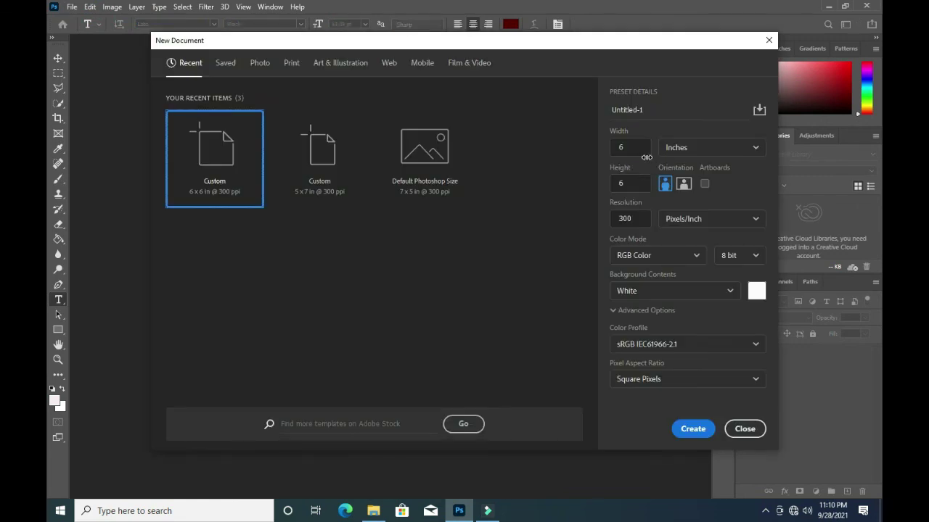
pyautogui.doubleClick(636, 150)
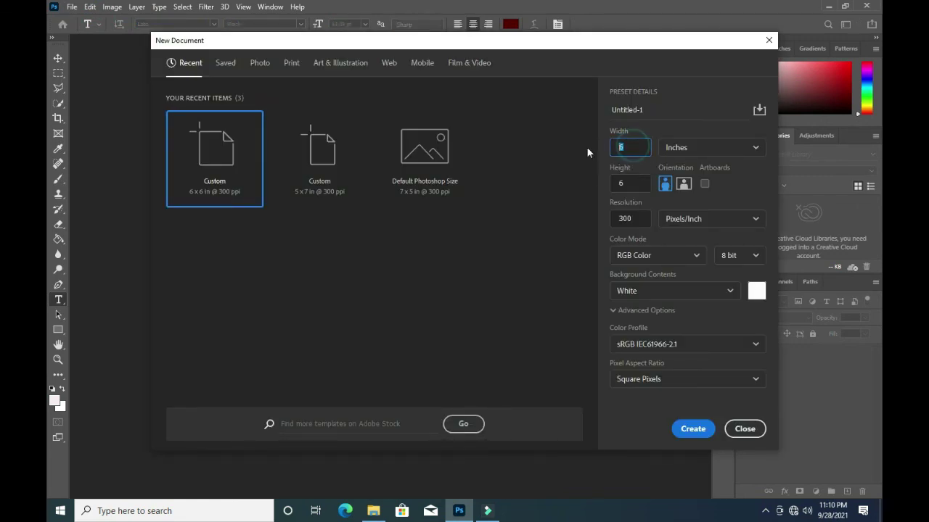
pyautogui.write('8')
pyautogui.press('Tab')
pyautogui.write('8')
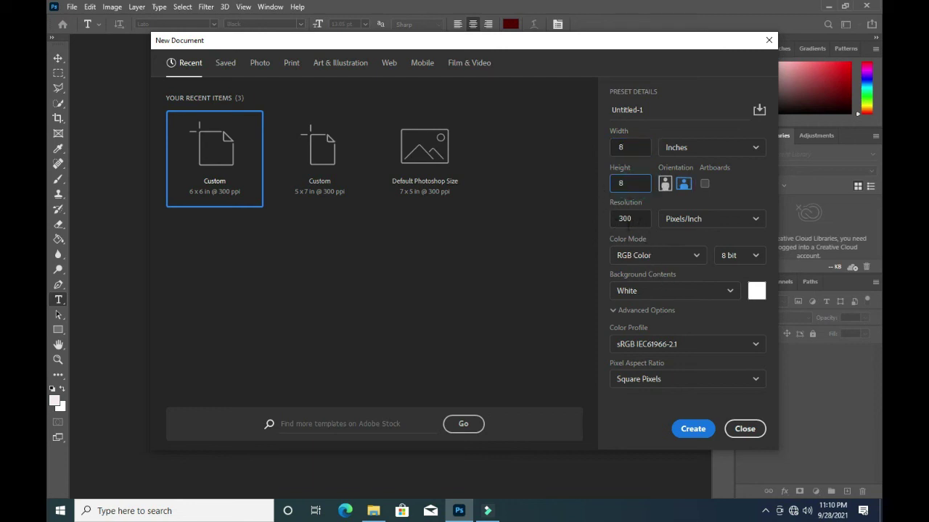
pyautogui.click(691, 428)
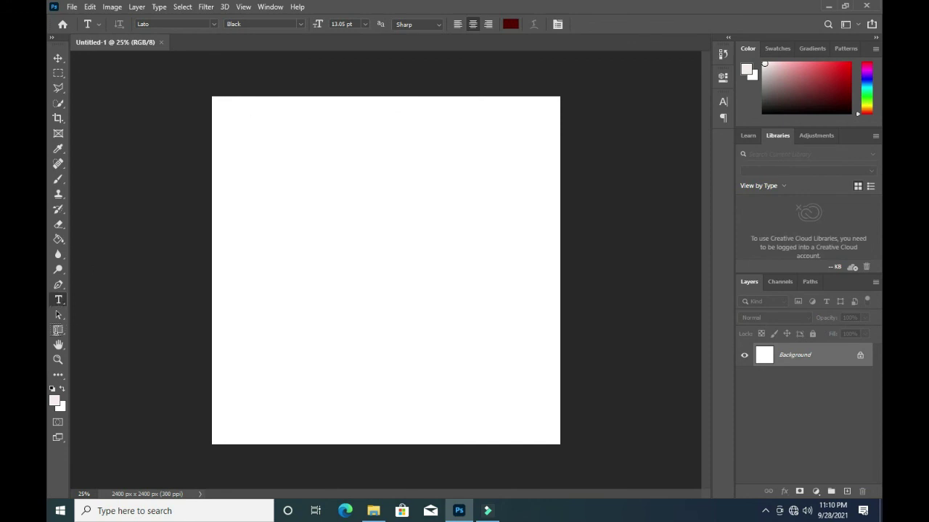
# Step: Draw a tall rectangle over the canvas's right half and fill it dark red (#870303)
pyautogui.click(58, 330)
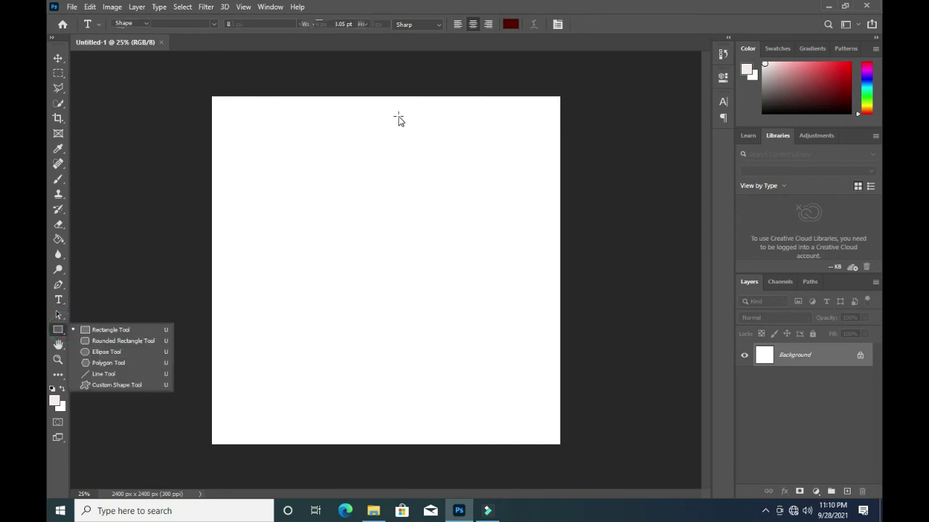
pyautogui.click(386, 80)
pyautogui.moveTo(386, 81)
pyautogui.mouseDown()
pyautogui.moveTo(523, 457)
pyautogui.moveTo(549, 462)
pyautogui.moveTo(544, 468)
pyautogui.mouseUp()
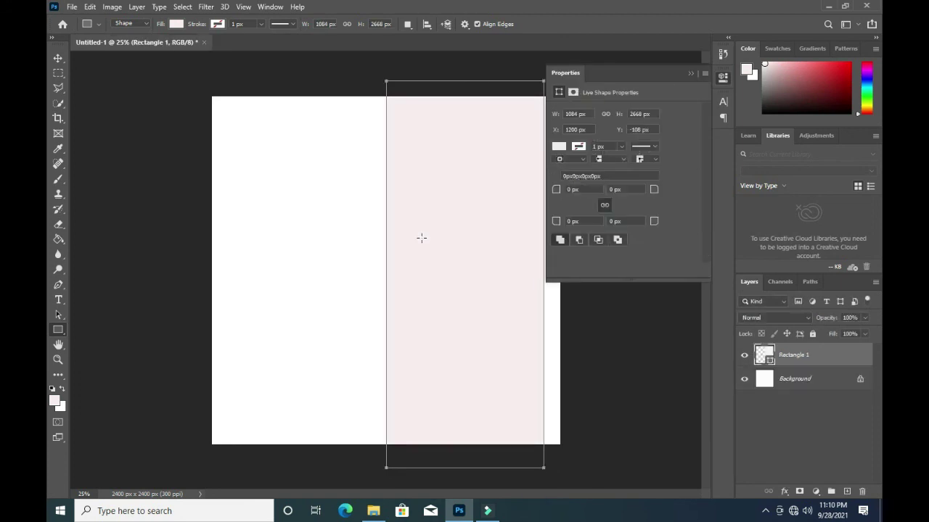
pyautogui.click(557, 147)
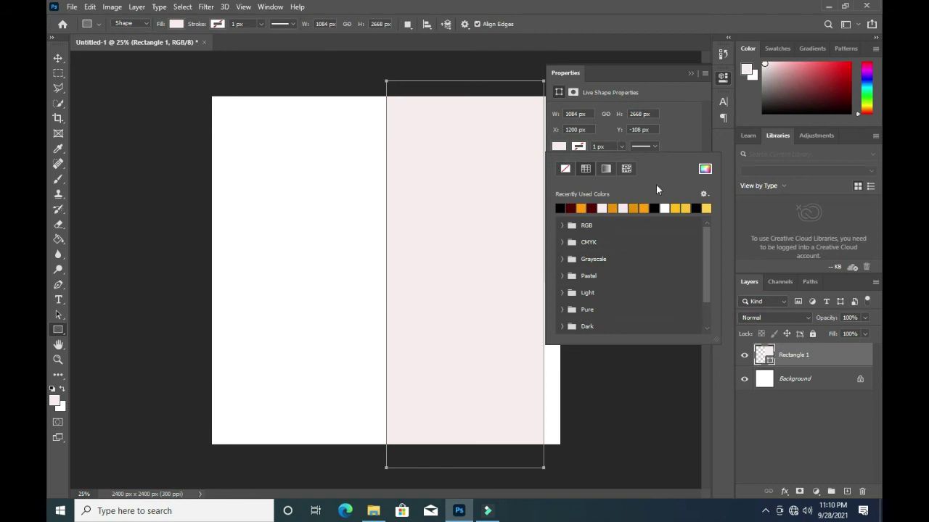
pyautogui.click(708, 169)
pyautogui.moveTo(555, 161); pyautogui.dragTo(585, 182)
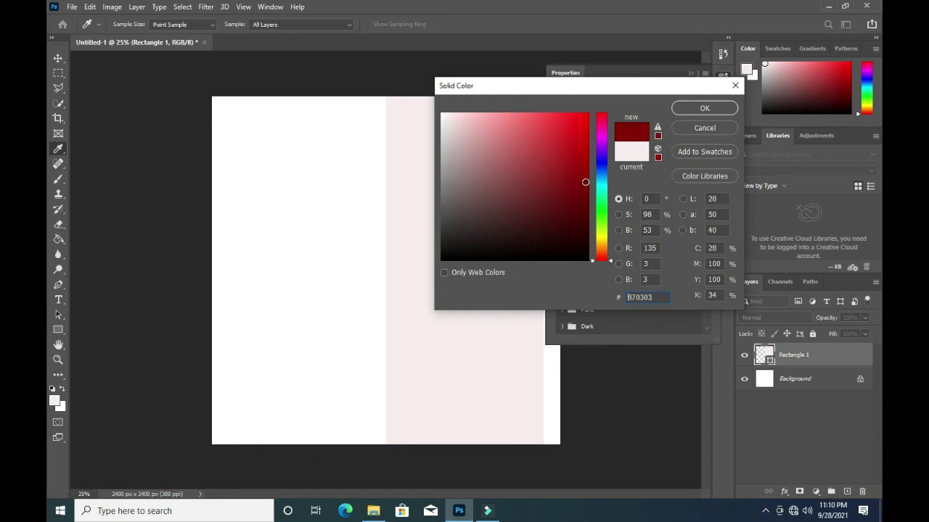
pyautogui.click(707, 107)
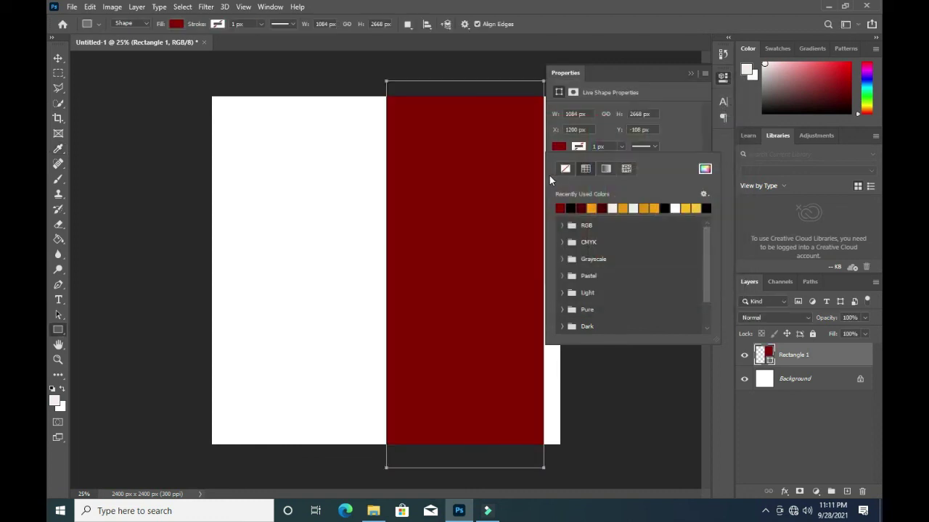
pyautogui.click(689, 74)
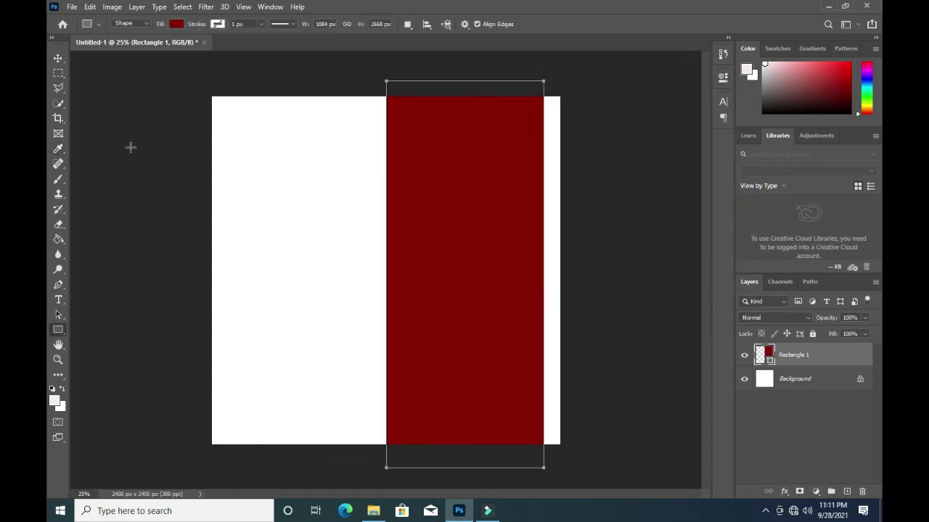
# Step: Narrow the red rectangle from its left edge, leaving a white right margin
pyautogui.click(58, 58)
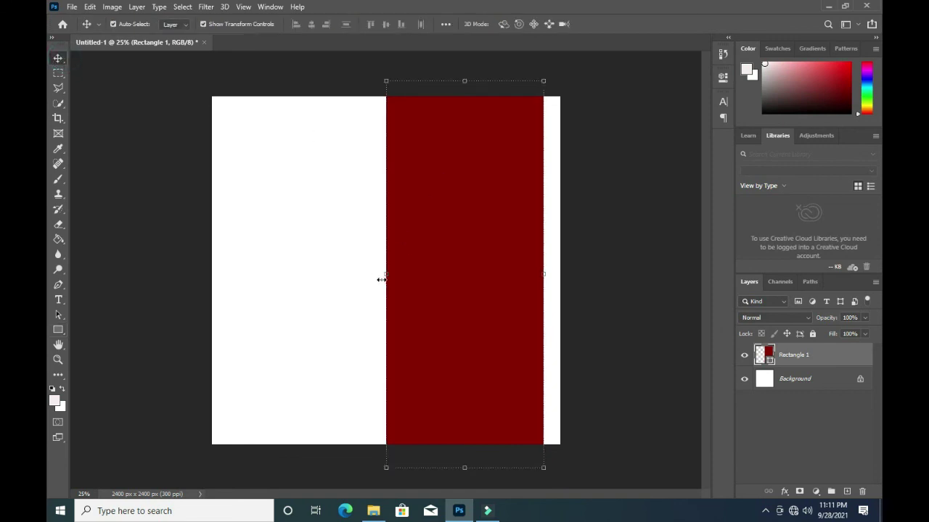
pyautogui.moveTo(385, 275); pyautogui.dragTo(391, 274)
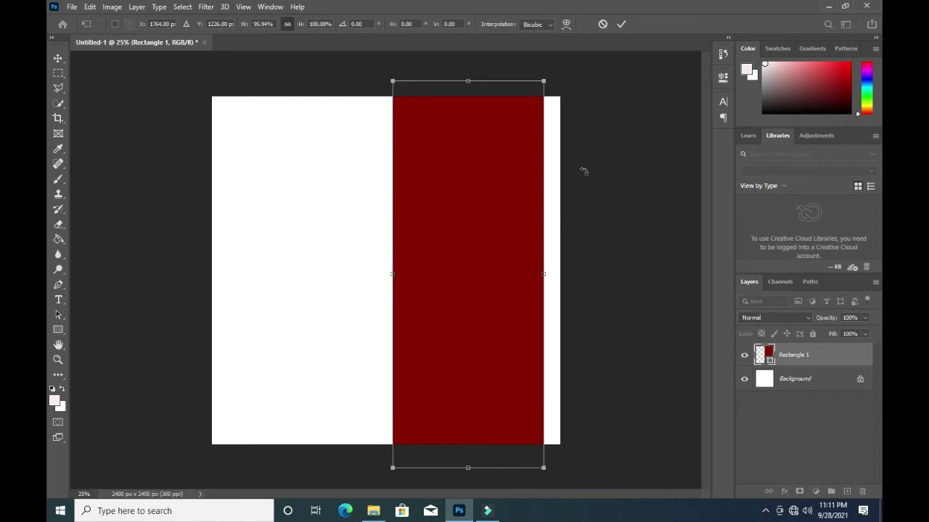
pyautogui.click(621, 24)
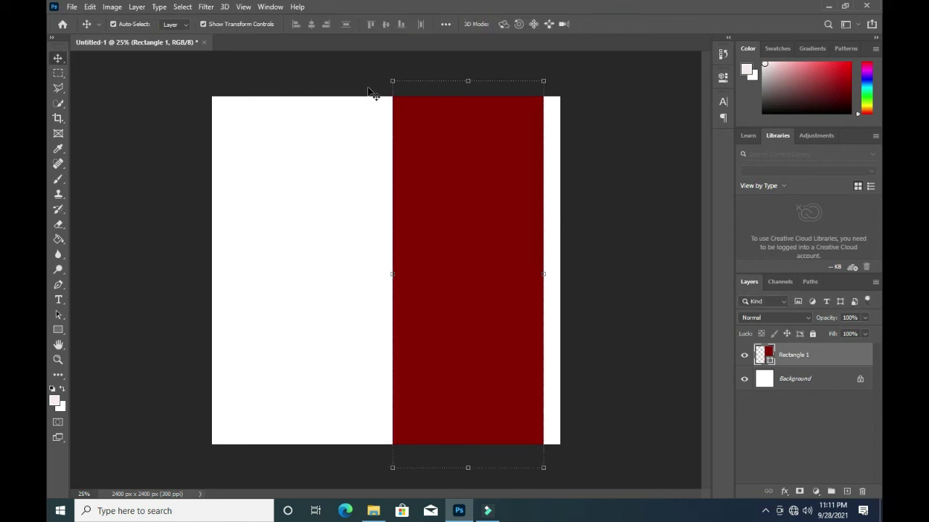
# Step: Bring the striped-dress photo from File Explorer into the flyer and move it right
pyautogui.click(369, 512)
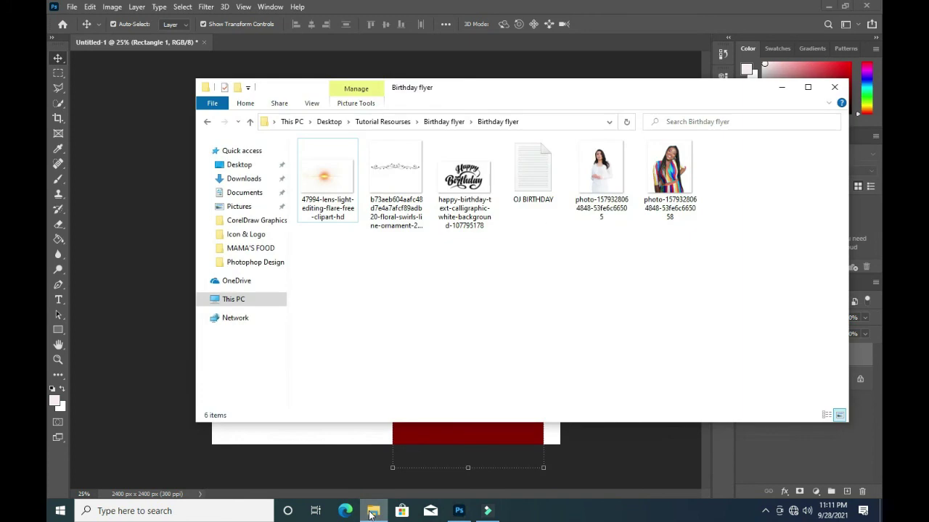
pyautogui.click(664, 182)
pyautogui.moveTo(665, 181)
pyautogui.mouseDown()
pyautogui.moveTo(459, 511)
pyautogui.moveTo(480, 281)
pyautogui.mouseUp()
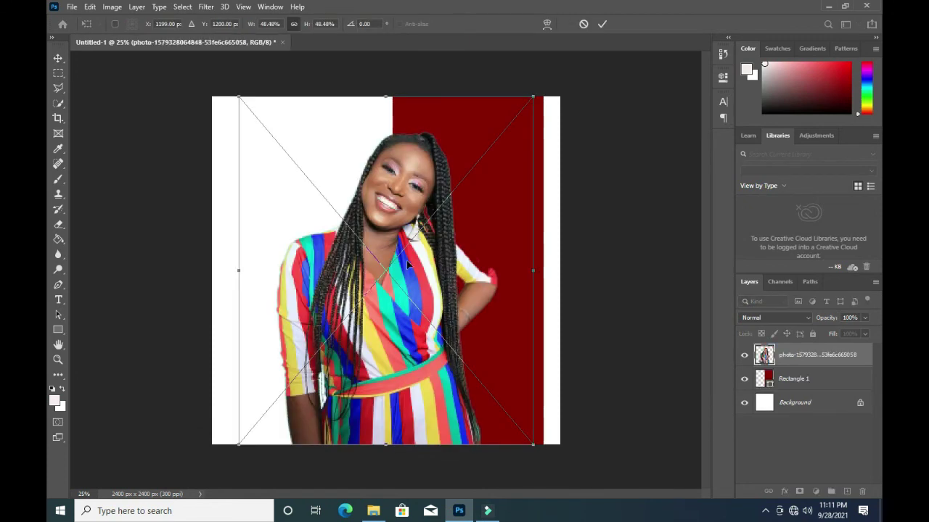
pyautogui.moveTo(405, 266); pyautogui.dragTo(484, 267)
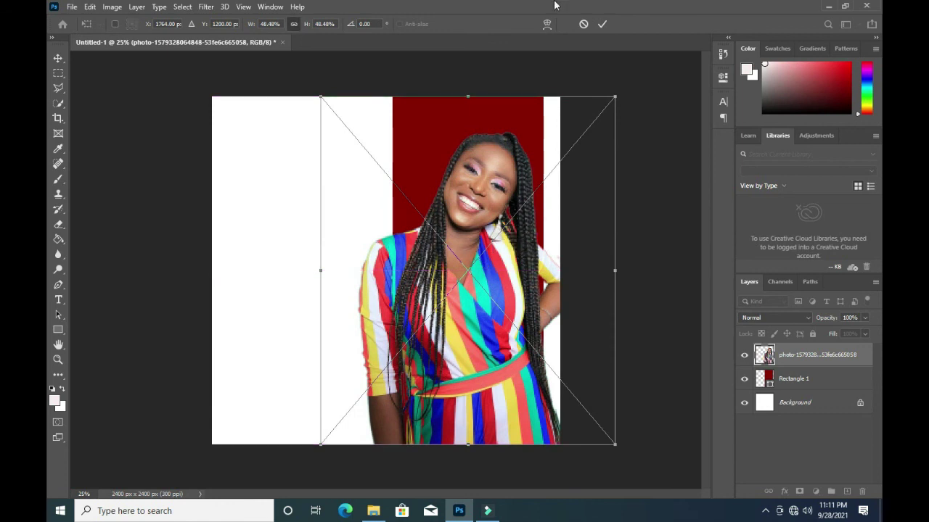
pyautogui.click(602, 24)
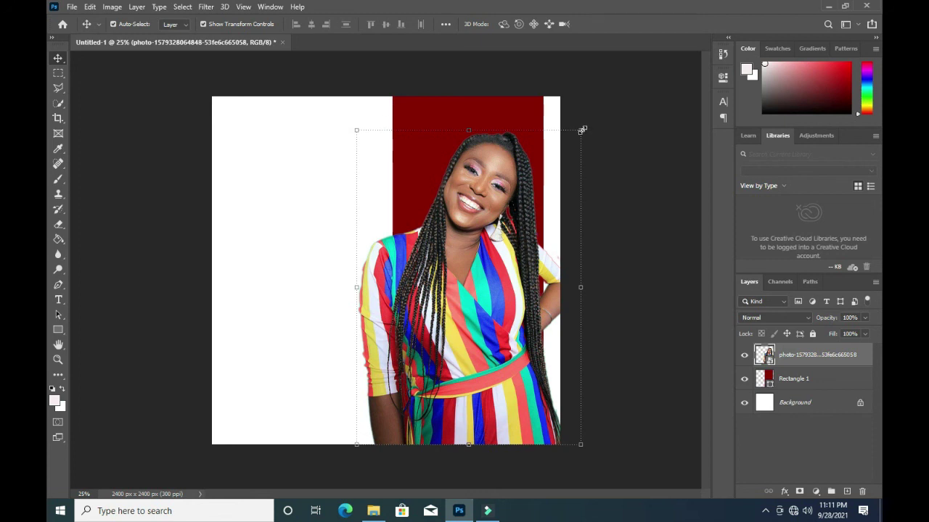
# Step: Scale the photo to about 47% and place it along the canvas bottom, right side
pyautogui.moveTo(581, 130); pyautogui.dragTo(578, 135)
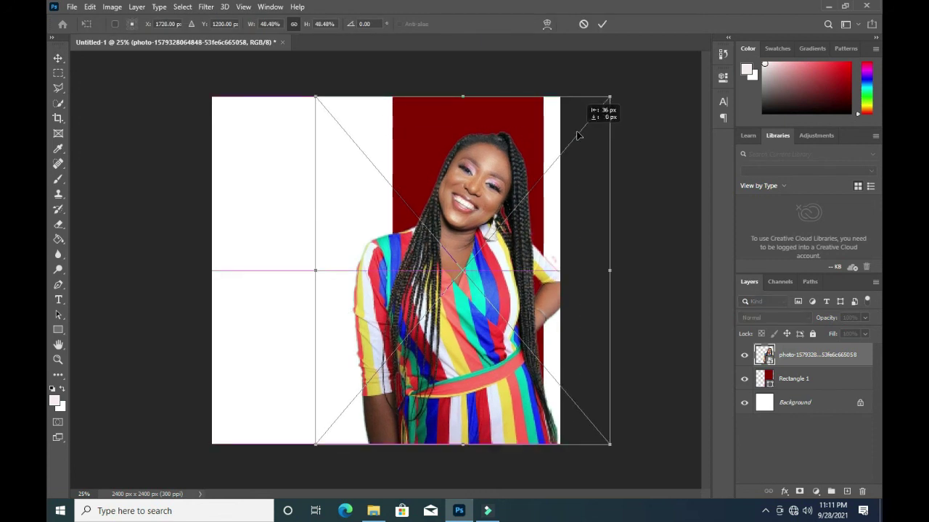
pyautogui.moveTo(610, 97); pyautogui.dragTo(600, 102)
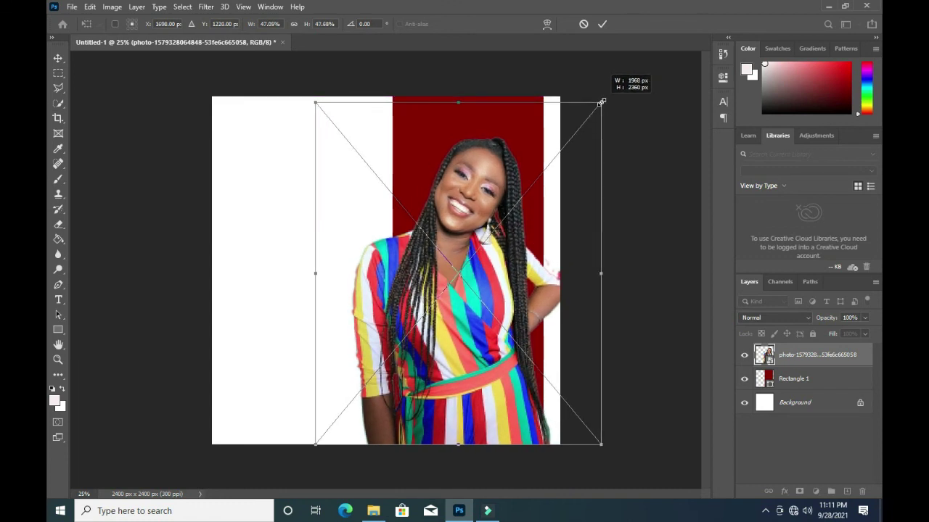
pyautogui.moveTo(478, 166); pyautogui.dragTo(490, 170)
pyautogui.press('Return')
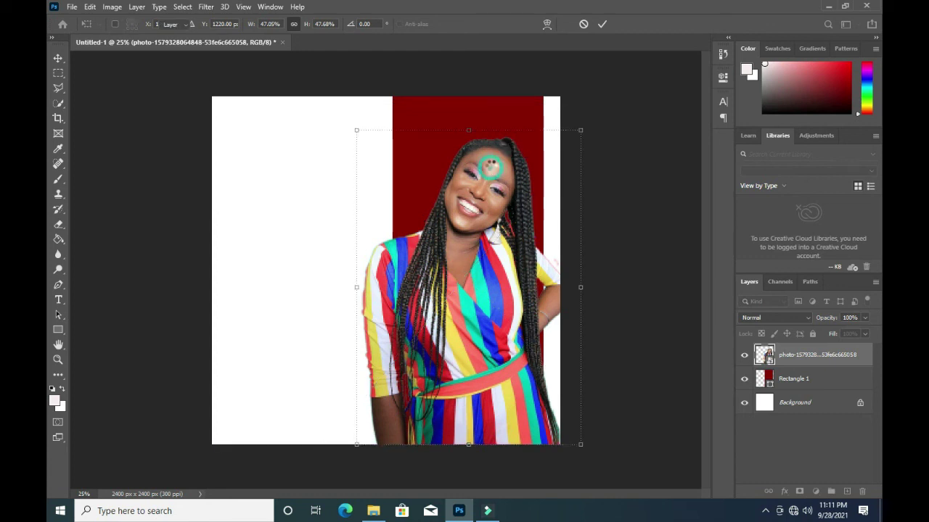
pyautogui.click(620, 151)
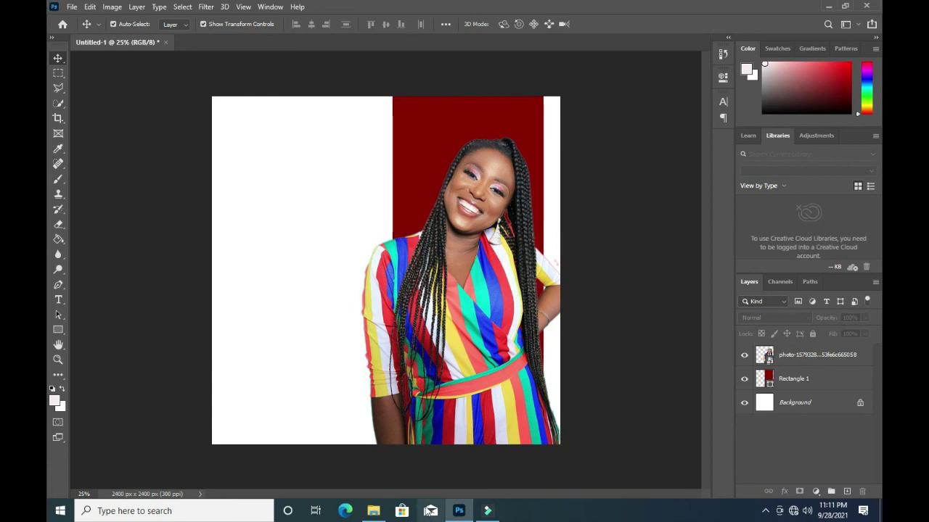
# Step: Place the Happy Birthday lettering image in the flyer's upper-left area
pyautogui.click(367, 510)
pyautogui.moveTo(475, 205); pyautogui.dragTo(456, 287)
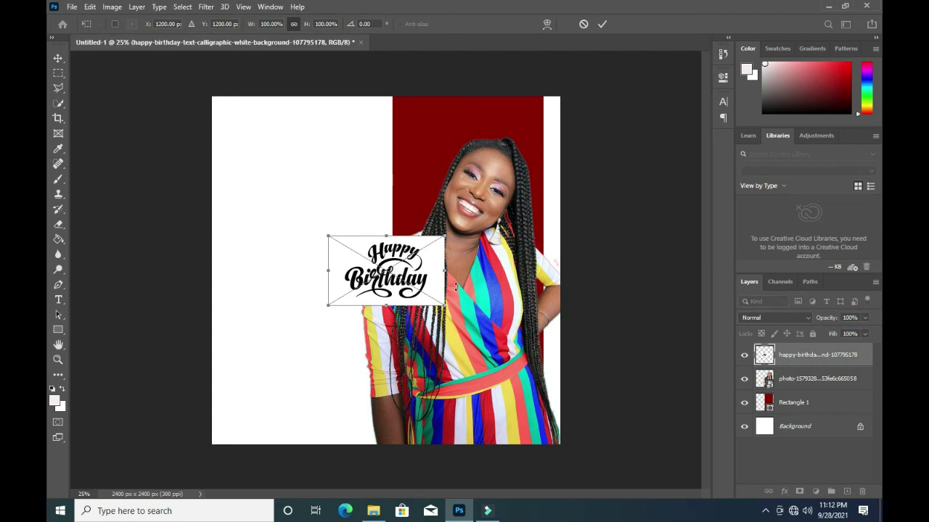
pyautogui.moveTo(387, 262); pyautogui.dragTo(308, 181)
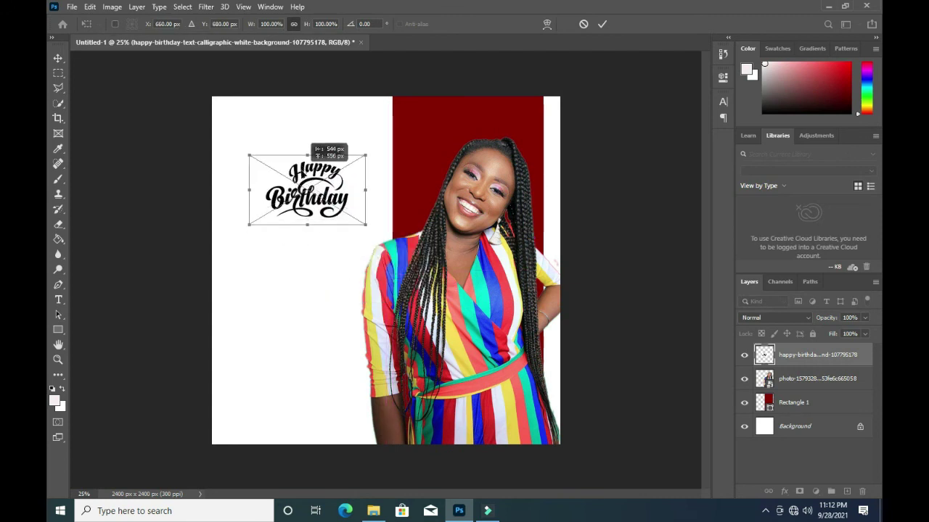
pyautogui.moveTo(315, 187); pyautogui.dragTo(292, 172)
pyautogui.press('Return')
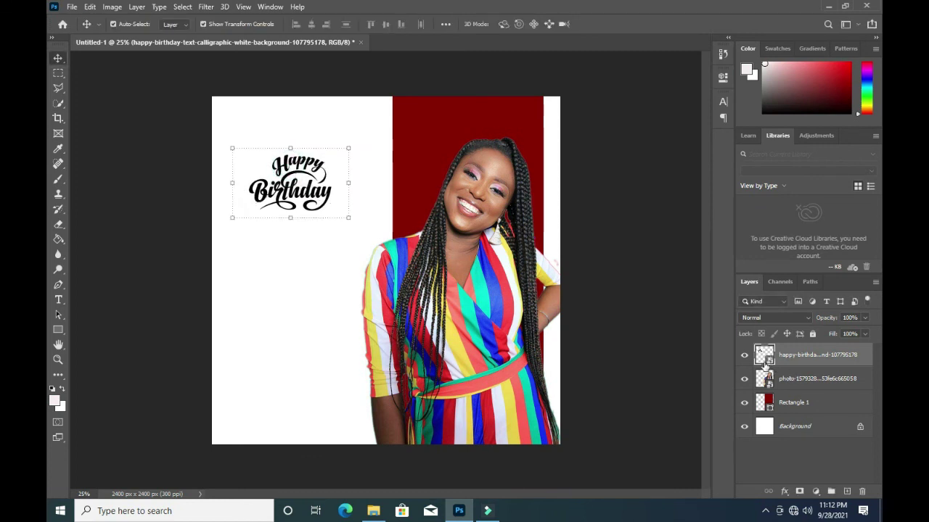
# Step: Rasterize the Happy Birthday layer and enlarge it to about 167%
pyautogui.rightClick(800, 356)
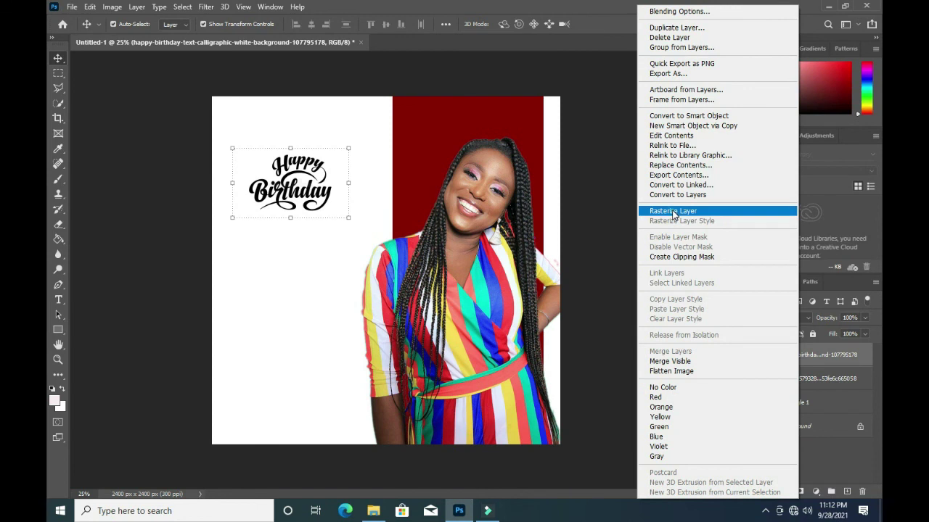
pyautogui.click(675, 208)
pyautogui.moveTo(348, 217); pyautogui.dragTo(360, 232)
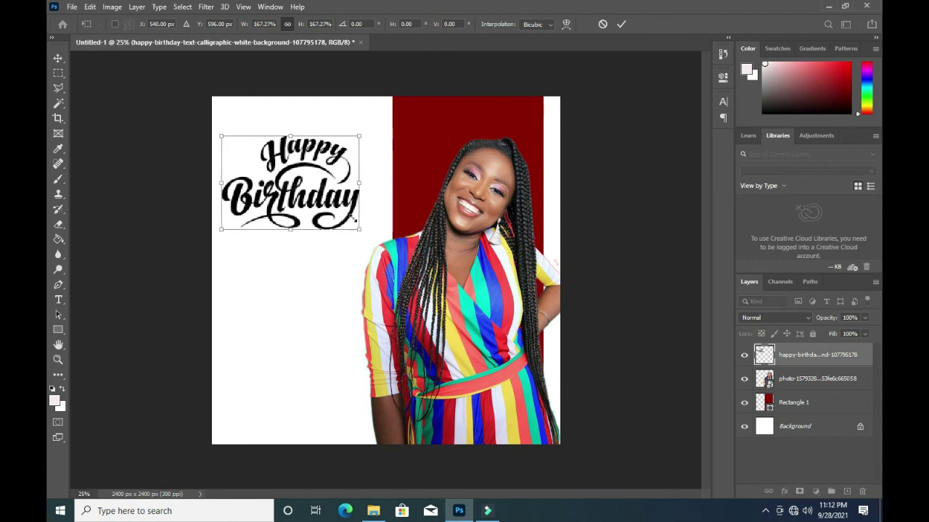
pyautogui.press('Return')
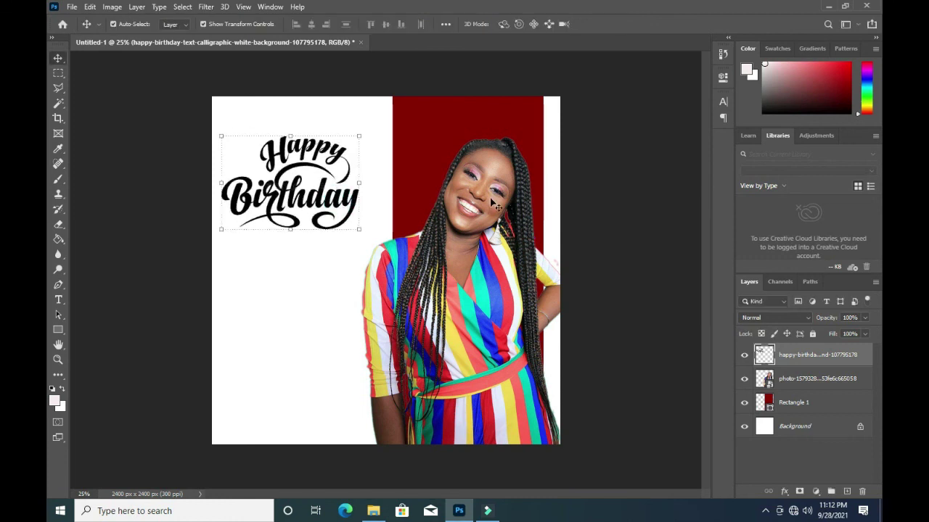
pyautogui.click(580, 203)
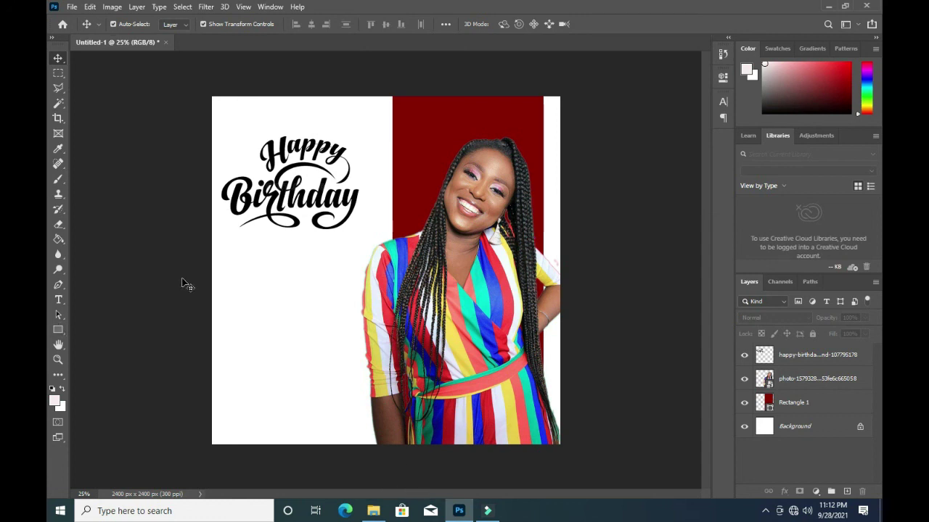
# Step: Choose the Horizontal Type tool and open the OJ BIRTHDAY notes file in Notepad
pyautogui.click(58, 300)
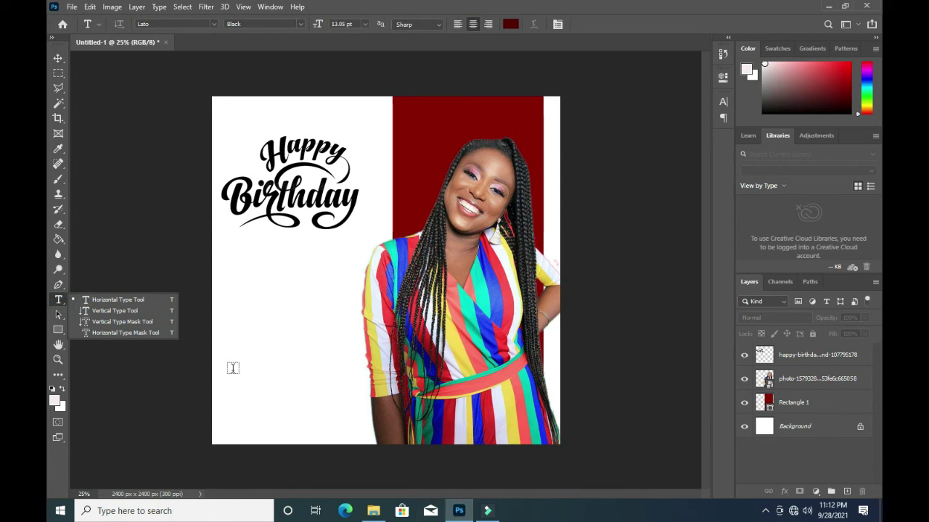
pyautogui.click(145, 300)
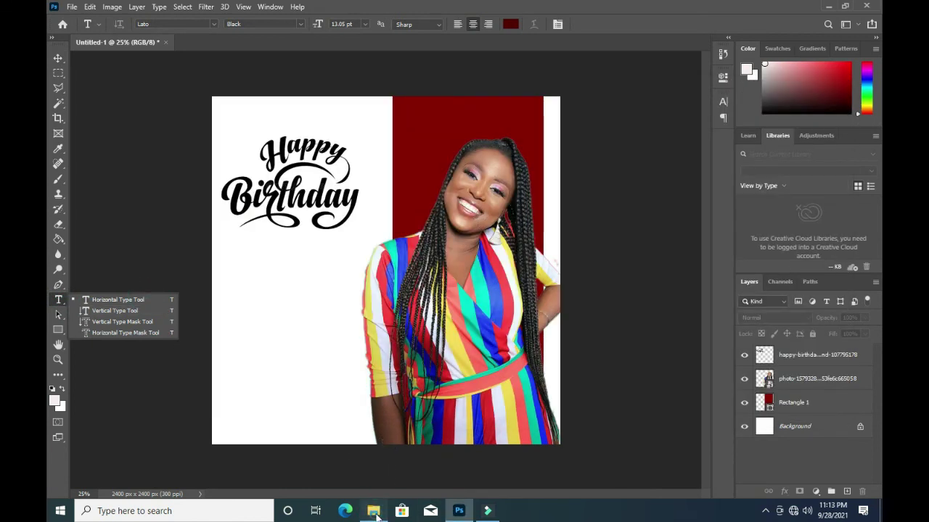
pyautogui.click(373, 511)
pyautogui.doubleClick(541, 180)
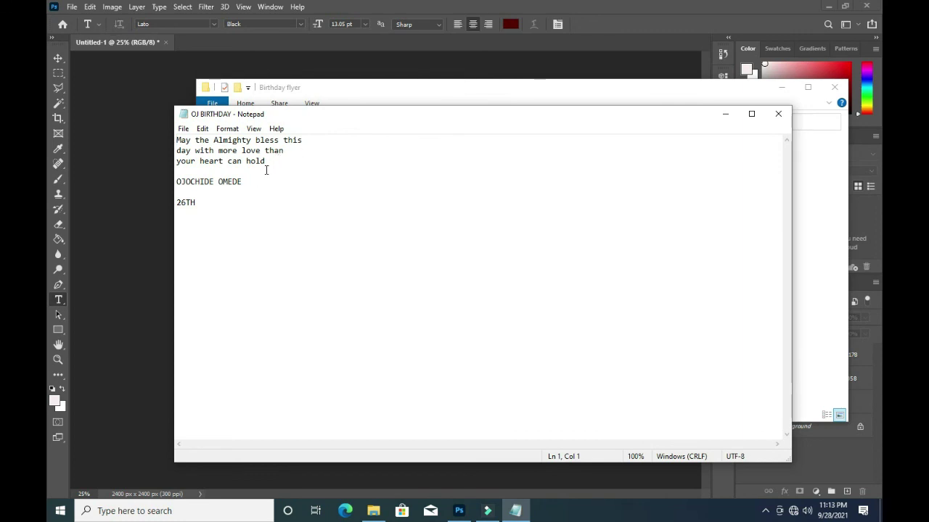
# Step: Select the '26' of 26TH in Notepad, then minimize Notepad and Explorer
pyautogui.click(202, 203)
pyautogui.doubleClick(201, 203)
pyautogui.click(198, 203)
pyautogui.moveTo(186, 203); pyautogui.dragTo(174, 203)
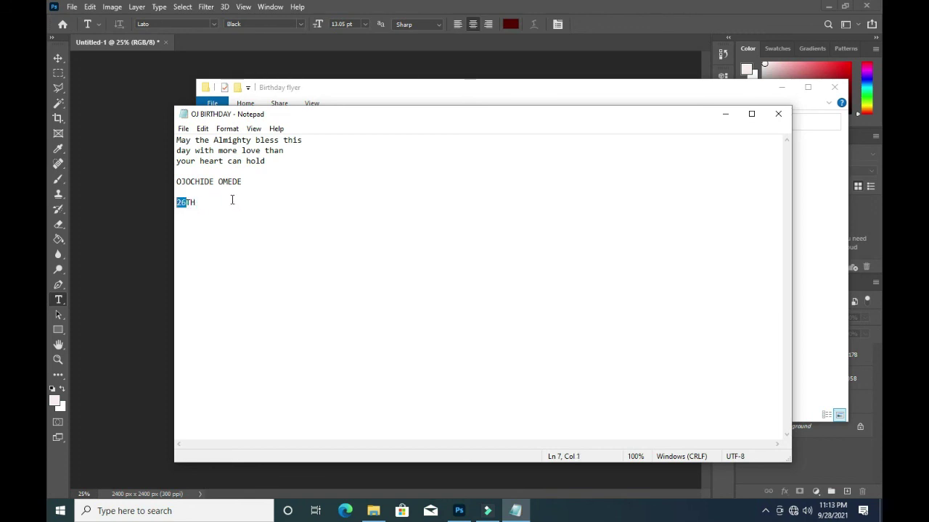
pyautogui.click(511, 511)
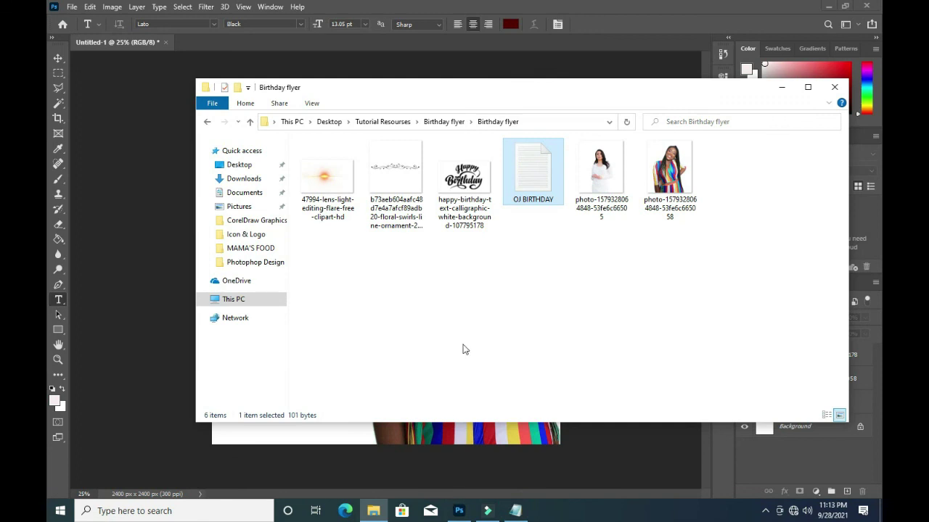
pyautogui.click(781, 87)
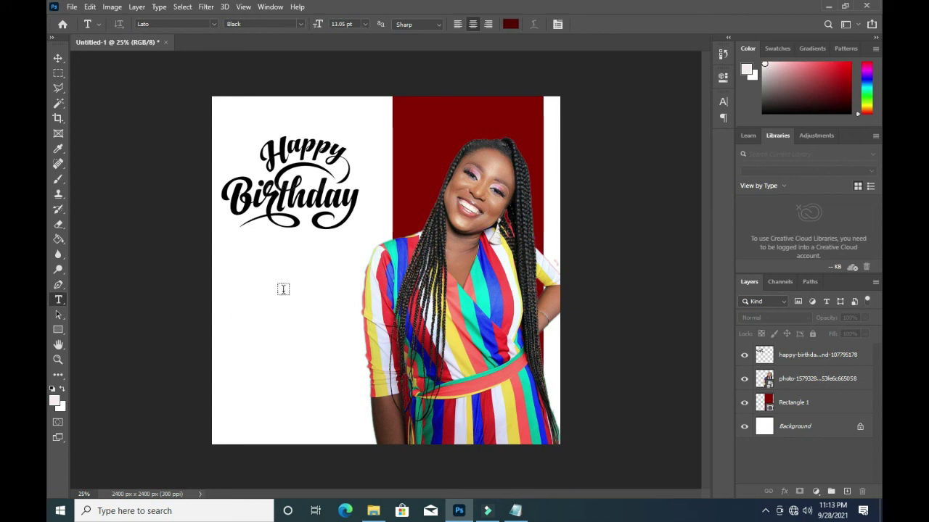
# Step: Add a '26' text layer on the flyer's left below Happy Birthday
pyautogui.click(283, 288)
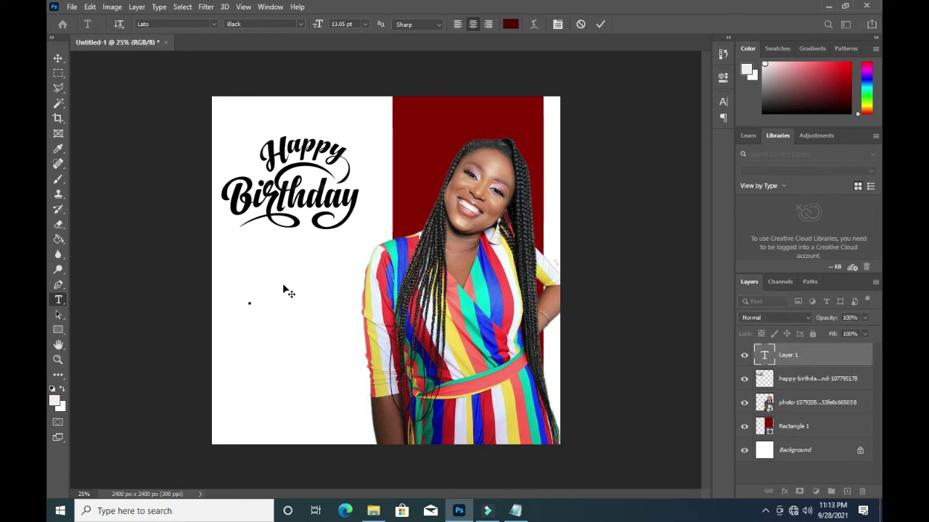
pyautogui.write('26')
pyautogui.click(600, 26)
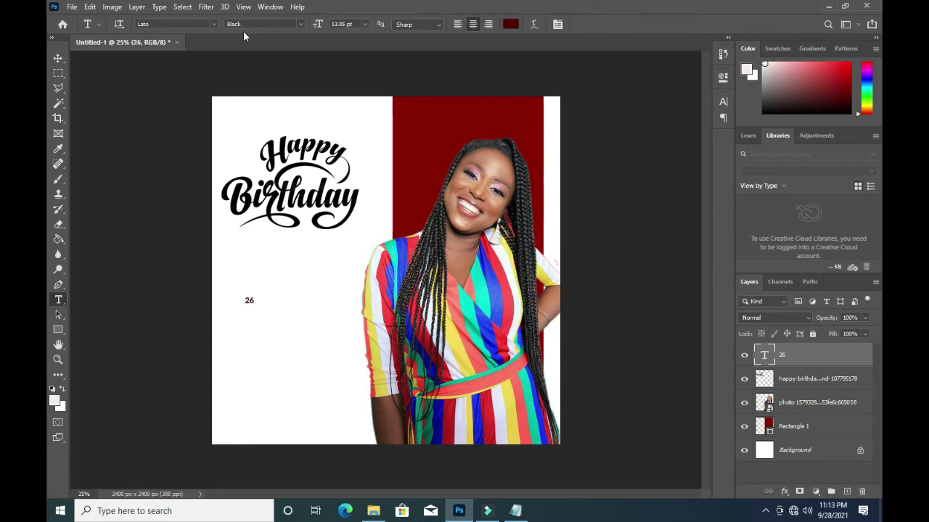
# Step: Set the 26 to Lato Heavy at 59 pt
pyautogui.click(300, 24)
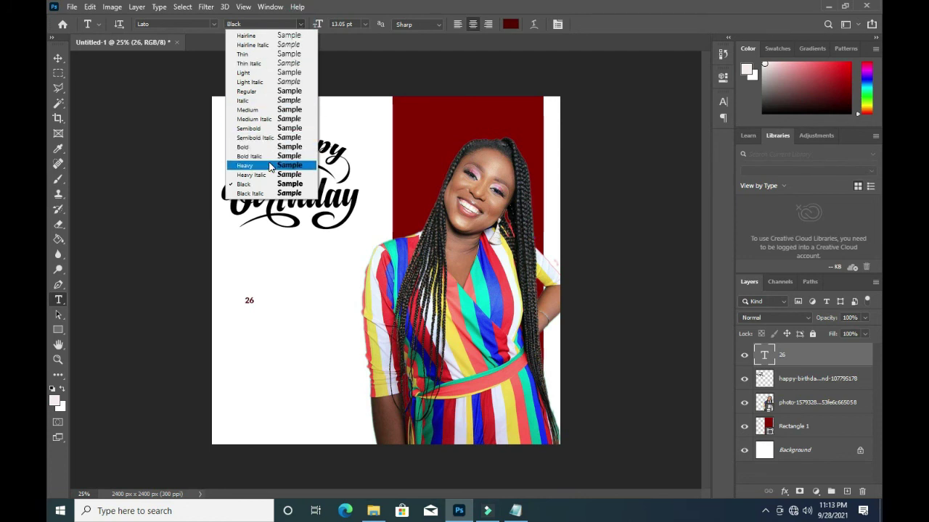
pyautogui.click(270, 166)
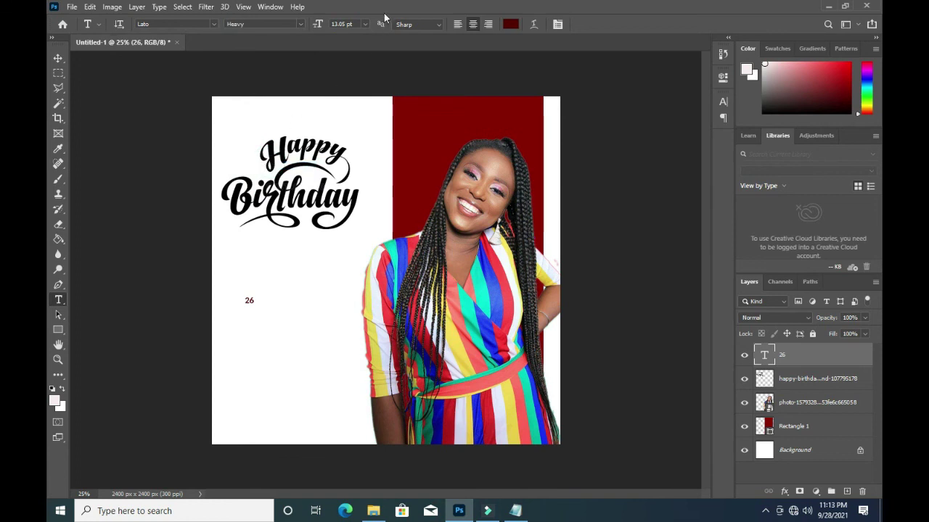
pyautogui.moveTo(316, 26); pyautogui.dragTo(337, 27)
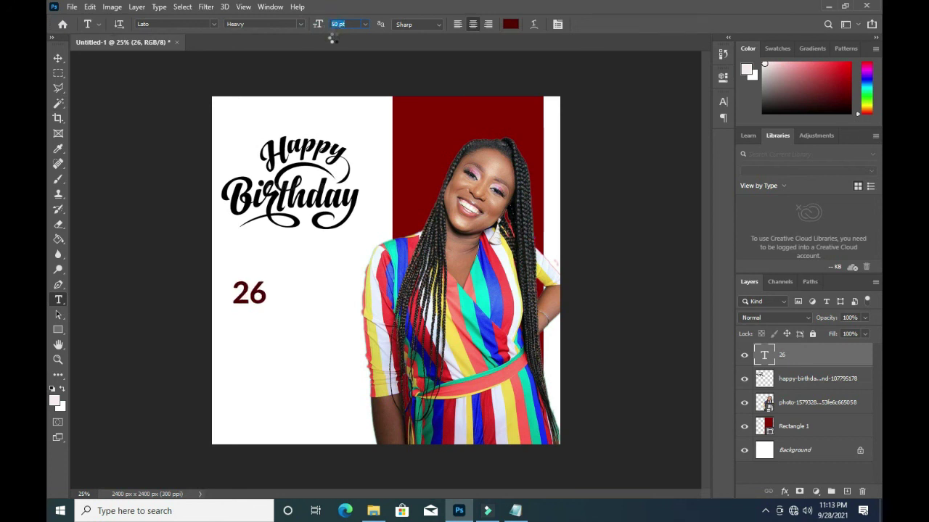
pyautogui.press('Return')
pyautogui.moveTo(318, 24); pyautogui.dragTo(324, 24)
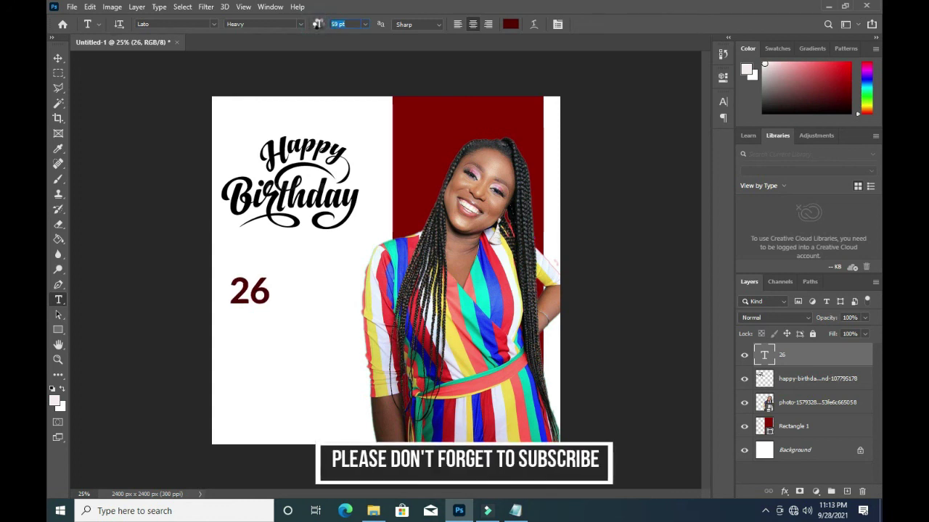
# Step: Tighten the 26's tracking to -140 in the Properties panel
pyautogui.click(722, 77)
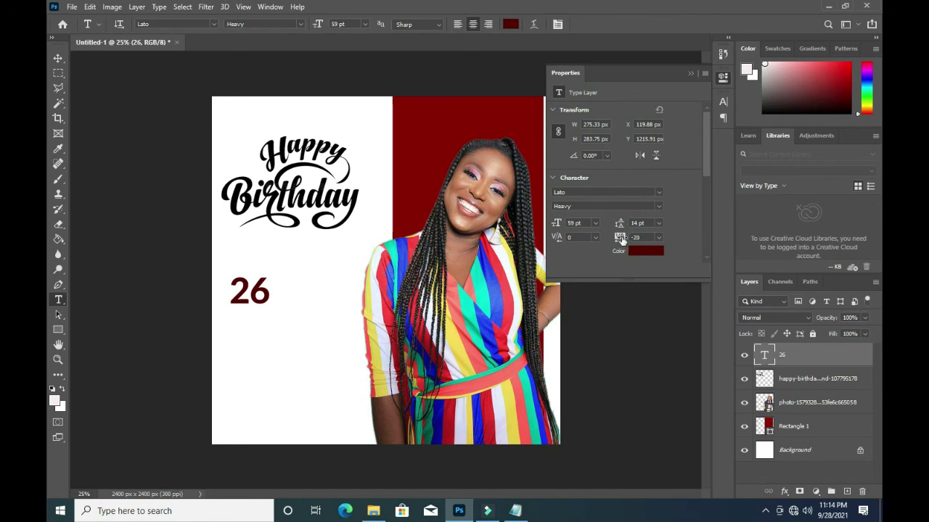
pyautogui.moveTo(620, 240); pyautogui.dragTo(591, 239)
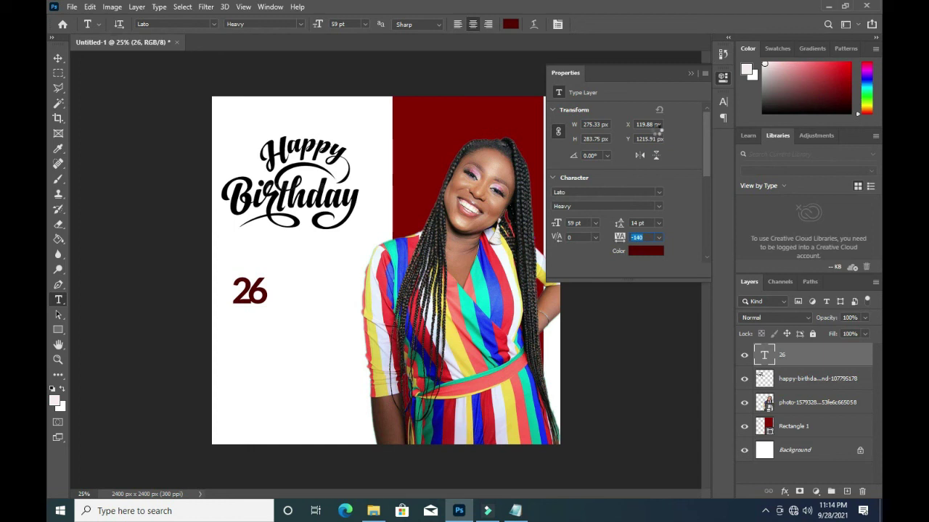
pyautogui.click(689, 74)
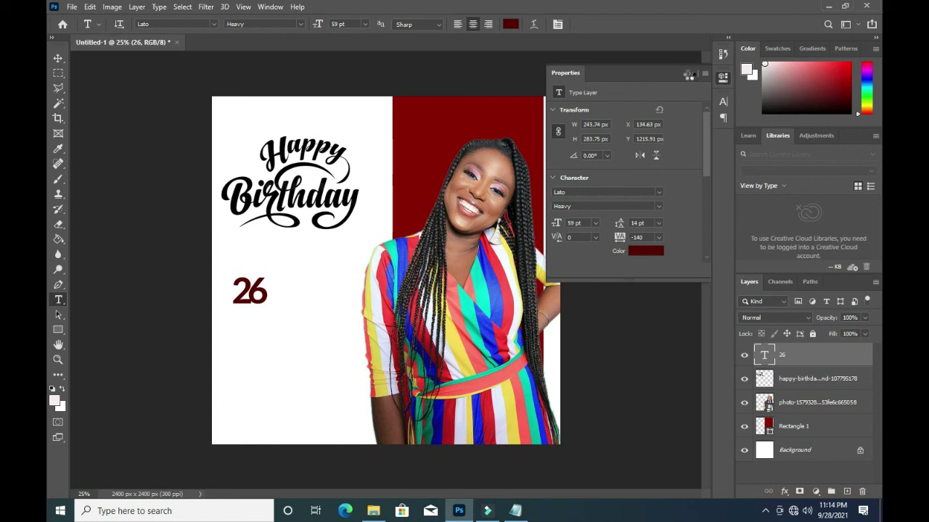
# Step: Color the 26 black (000000) and move it up above Happy Birthday
pyautogui.click(645, 250)
pyautogui.moveTo(501, 234); pyautogui.dragTo(440, 261)
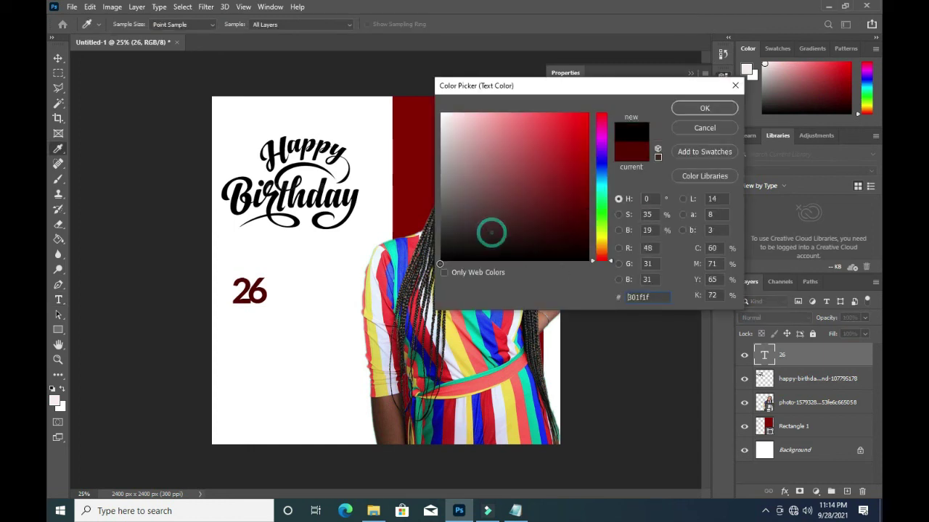
pyautogui.click(705, 109)
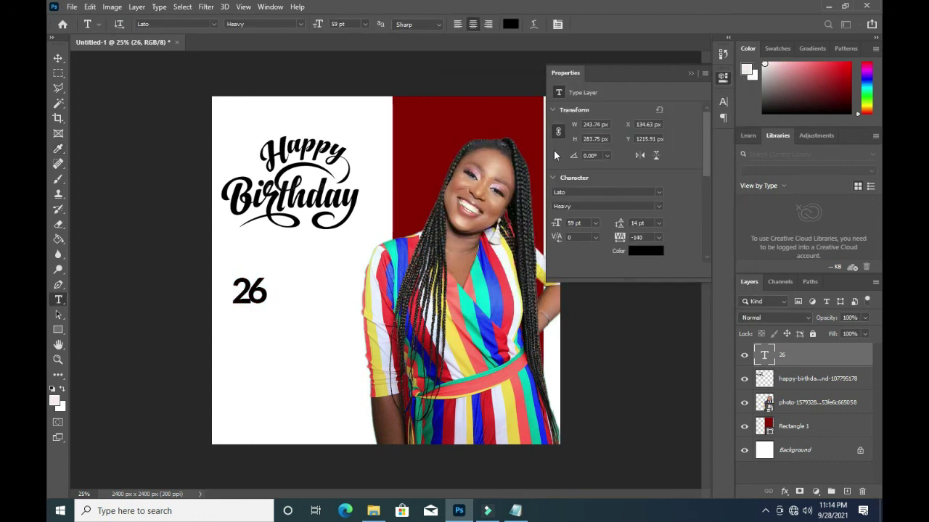
pyautogui.click(691, 73)
pyautogui.moveTo(248, 293)
pyautogui.mouseDown()
pyautogui.moveTo(338, 121)
pyautogui.moveTo(329, 121)
pyautogui.mouseUp()
# Step: Fine-tune the 26 just above Happy, then restore Notepad and select 'TH'
pyautogui.moveTo(331, 123); pyautogui.dragTo(332, 128)
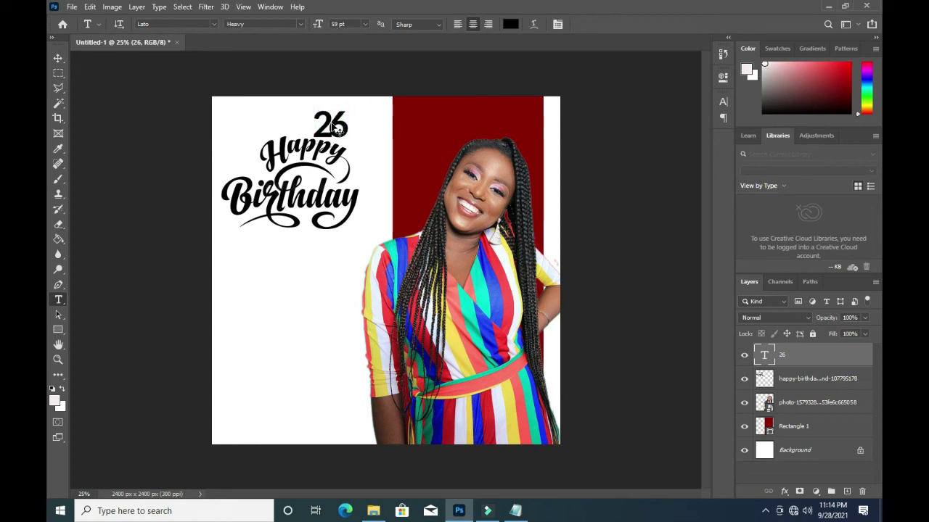
pyautogui.moveTo(332, 128); pyautogui.dragTo(333, 127)
pyautogui.click(517, 513)
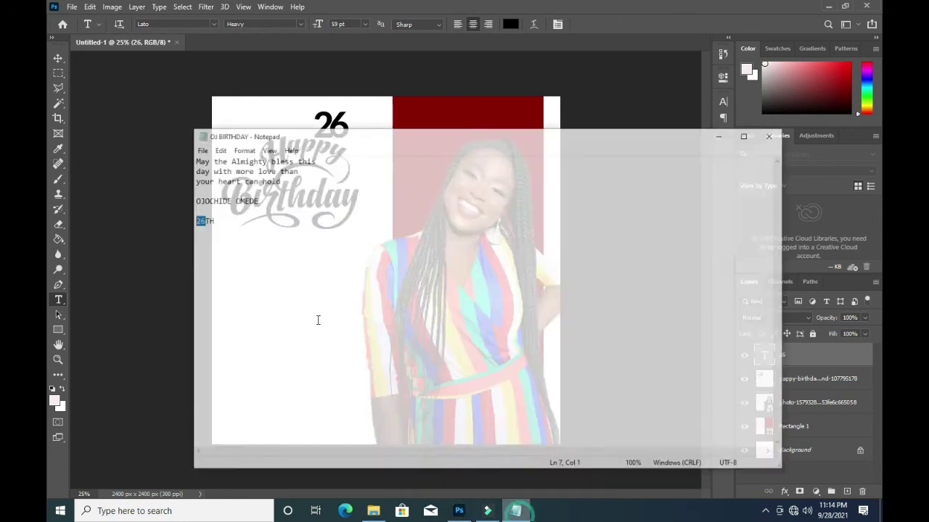
pyautogui.moveTo(202, 203); pyautogui.dragTo(187, 204)
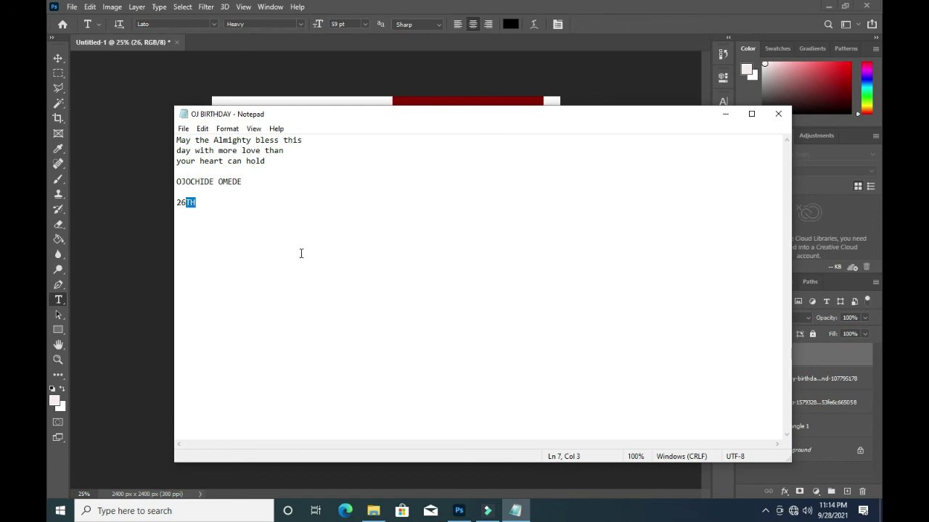
# Step: Paste 'TH' as a new text layer on the flyer and set it to 24 pt
pyautogui.click(724, 114)
pyautogui.click(278, 281)
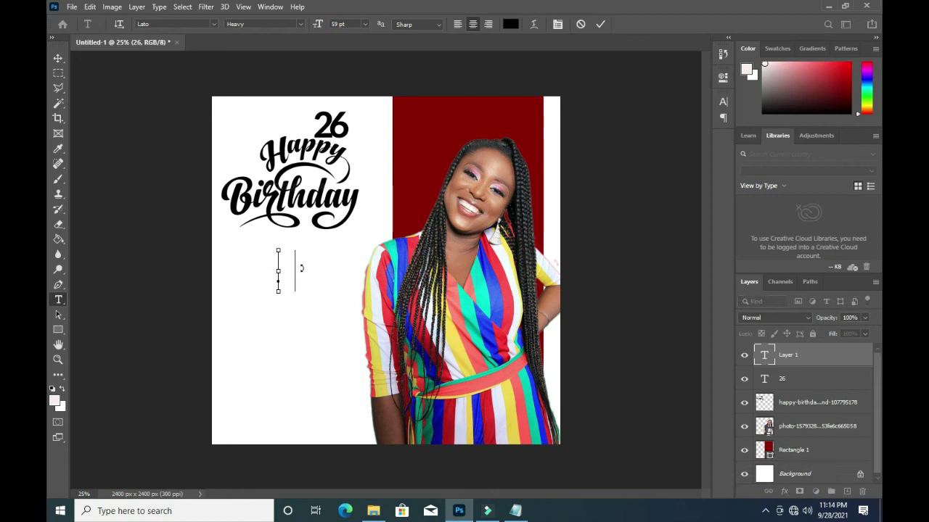
pyautogui.write('TH')
pyautogui.click(603, 24)
pyautogui.click(348, 24)
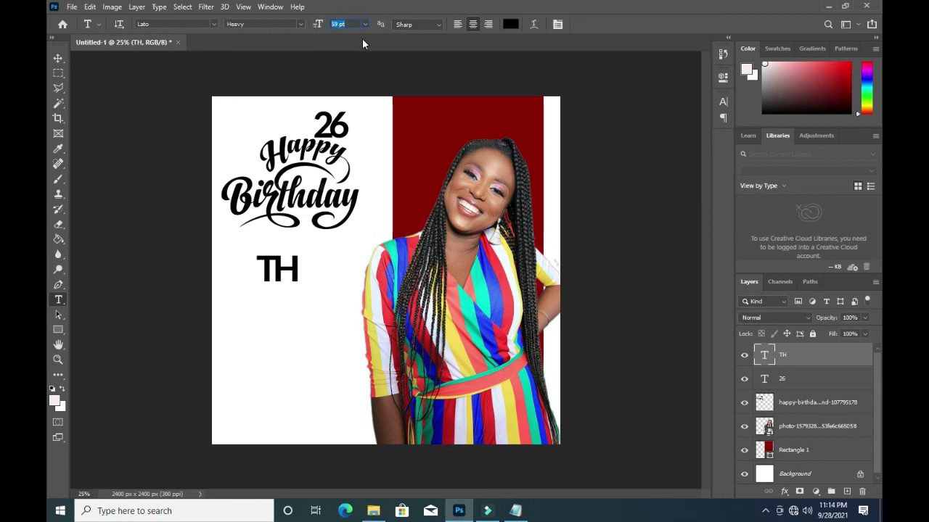
pyautogui.write('24')
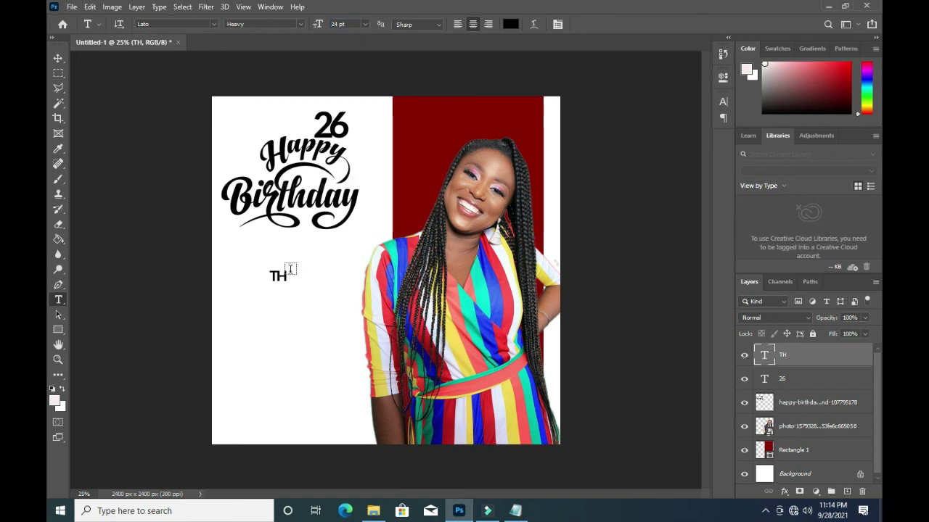
# Step: Place TH as a superscript beside 26 and move Happy Birthday lower
pyautogui.moveTo(280, 279); pyautogui.dragTo(356, 117)
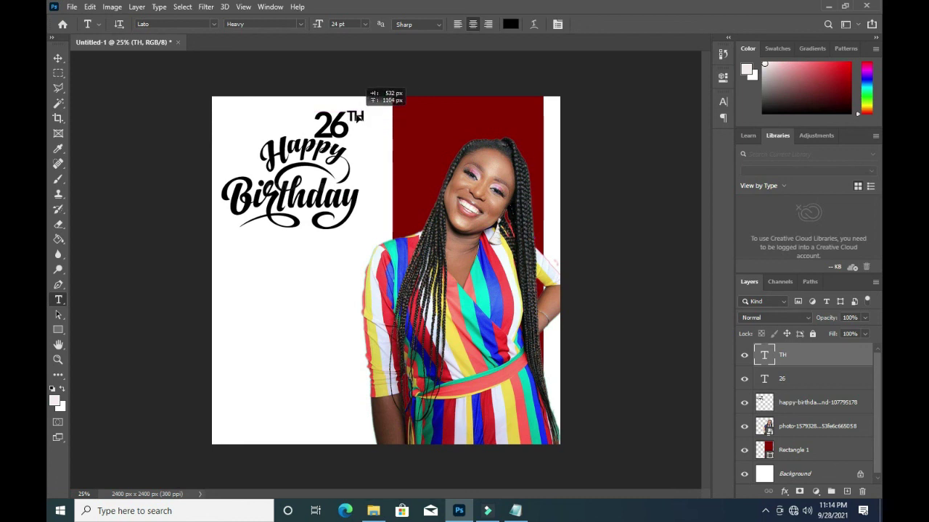
pyautogui.moveTo(360, 117); pyautogui.dragTo(357, 118)
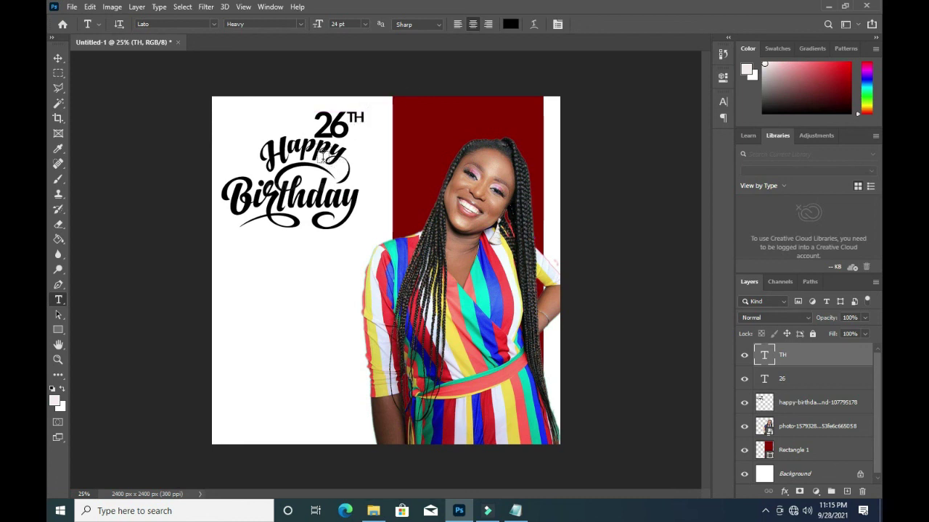
pyautogui.moveTo(327, 173)
pyautogui.mouseDown()
pyautogui.moveTo(334, 202)
pyautogui.moveTo(319, 228)
pyautogui.mouseUp()
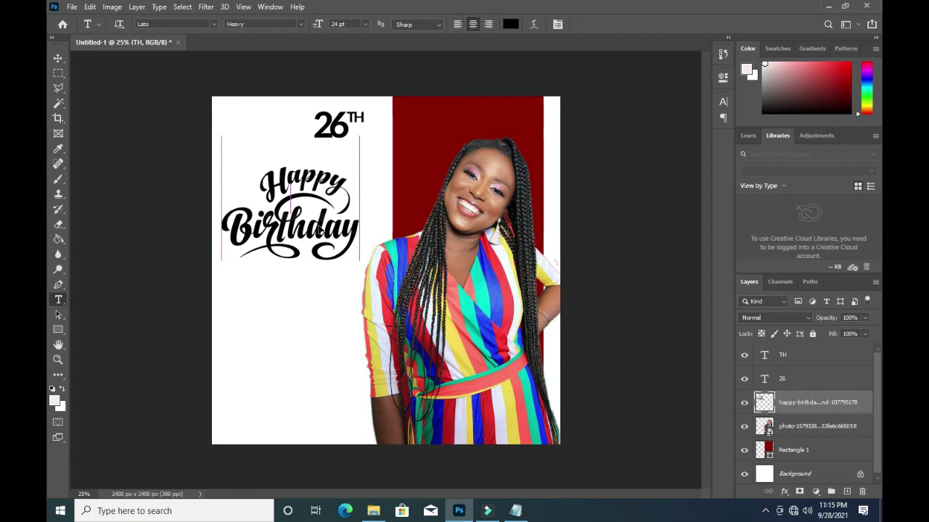
# Step: Group 26 and TH as Group 1, scale it to about 85%, and nudge Happy Birthday up
pyautogui.click(60, 58)
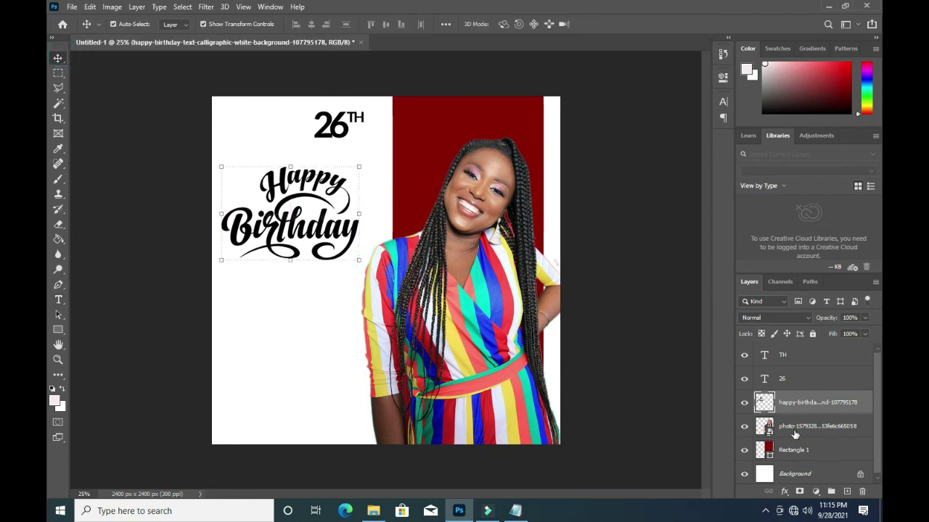
pyautogui.click(796, 372)
pyautogui.keyDown('ctrl'); pyautogui.click(798, 356); pyautogui.keyUp('ctrl')
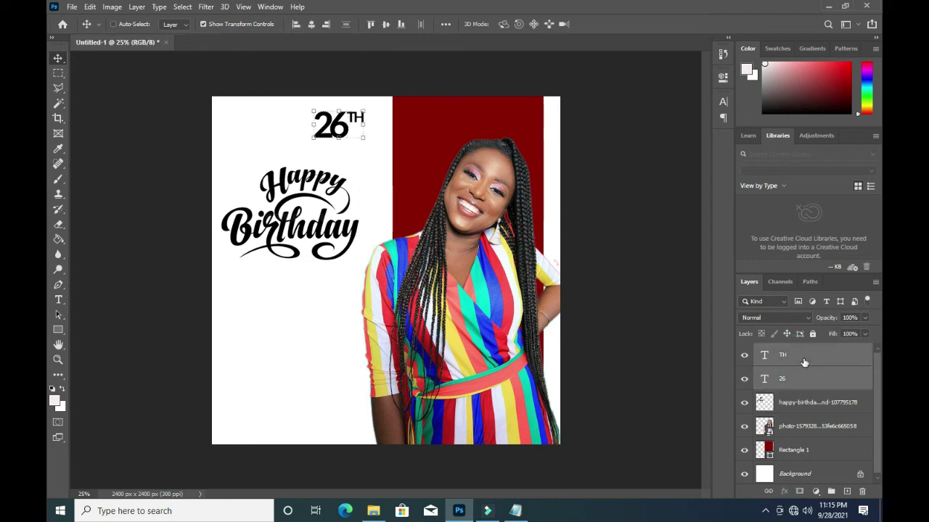
pyautogui.hotkey('ctrl', 'g')
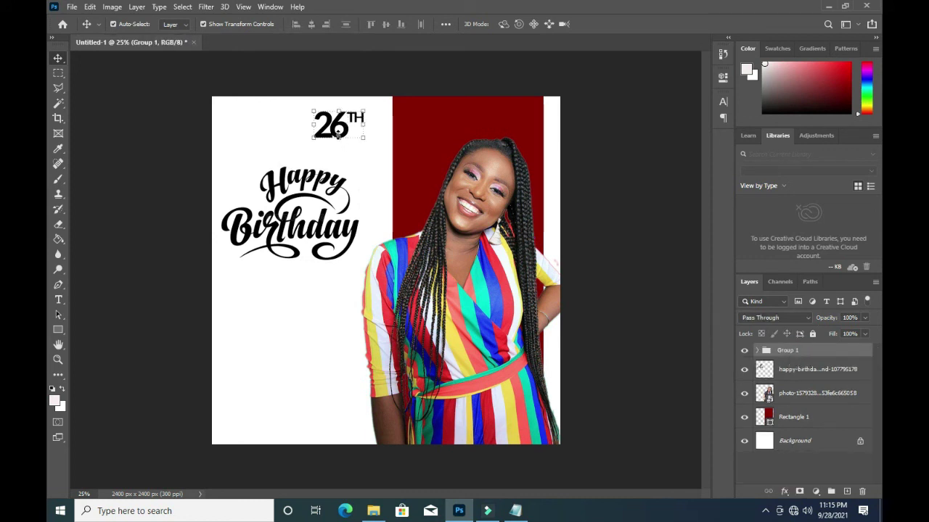
pyautogui.moveTo(316, 123); pyautogui.dragTo(354, 139)
pyautogui.click(622, 25)
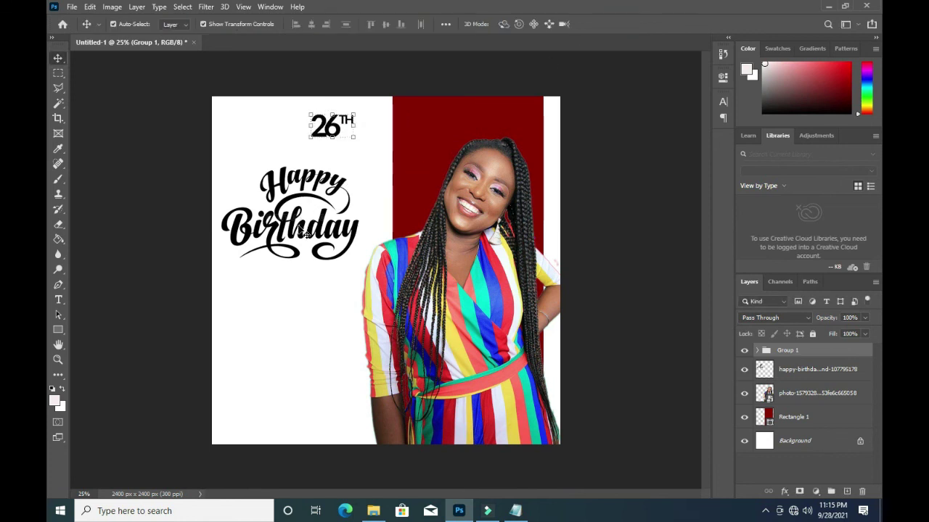
pyautogui.moveTo(303, 231); pyautogui.dragTo(301, 224)
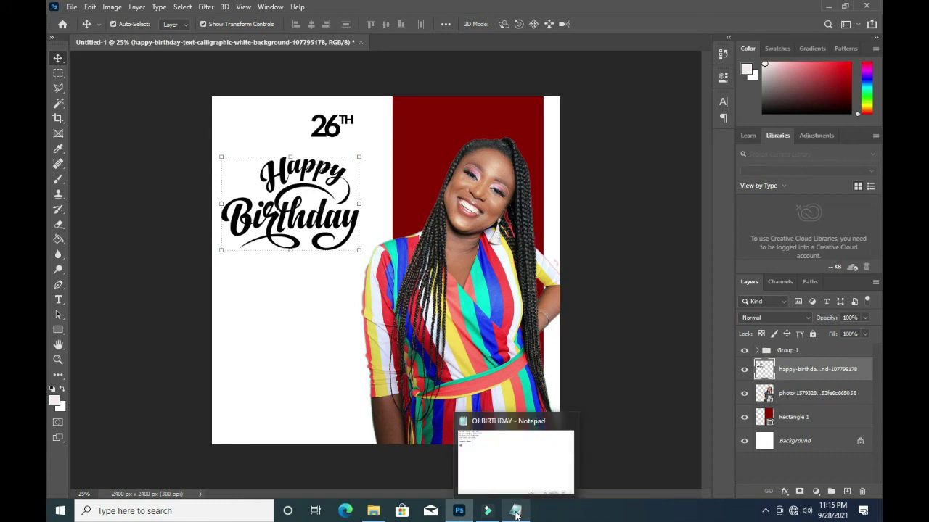
# Step: Copy the celebrant's name from the notes and paste it as a text layer below Happy Birthday
pyautogui.click(515, 511)
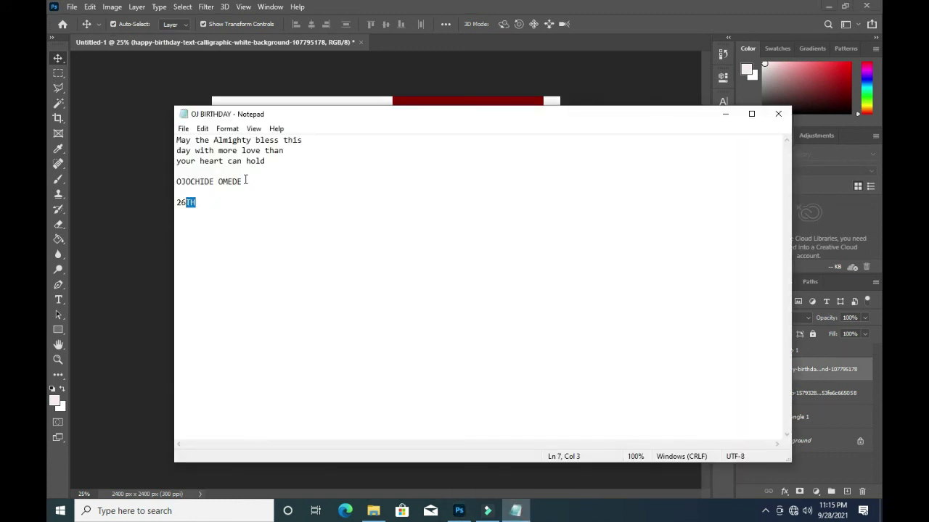
pyautogui.moveTo(243, 182); pyautogui.dragTo(165, 181)
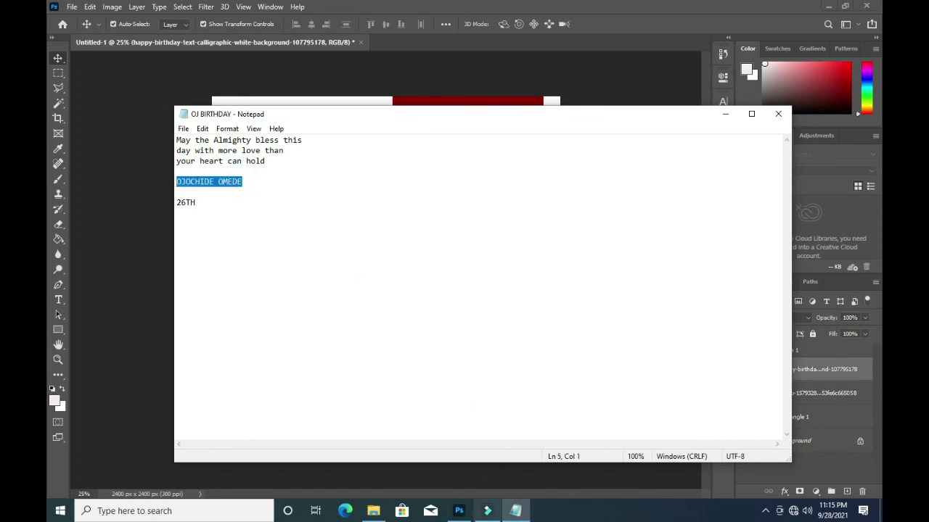
pyautogui.click(458, 510)
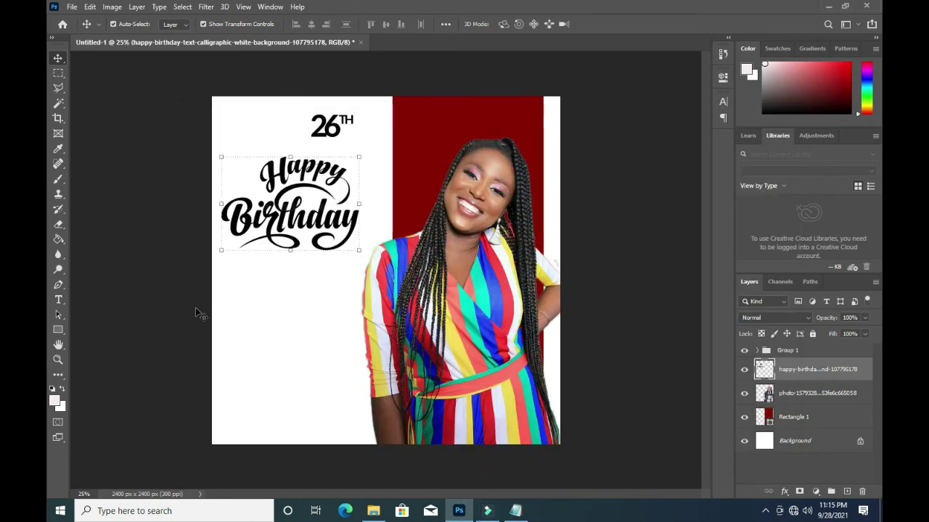
pyautogui.press('t')
pyautogui.click(249, 316)
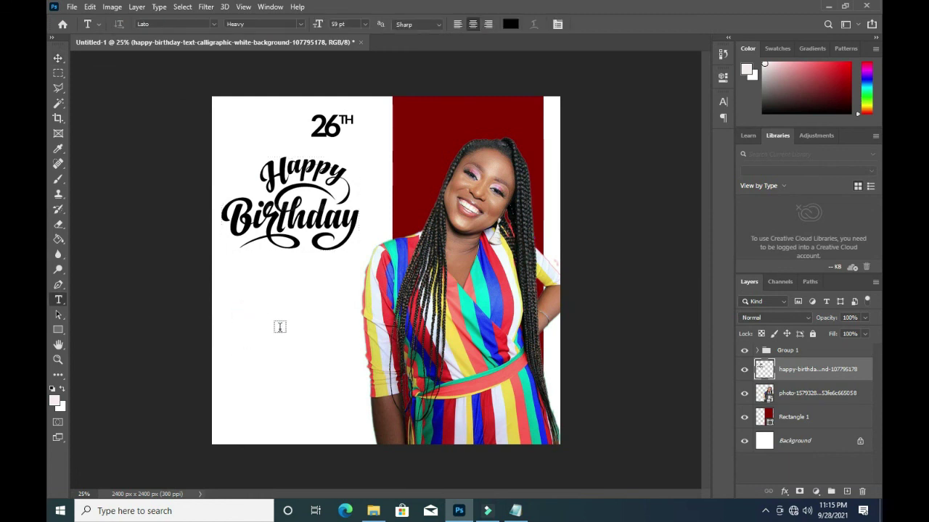
pyautogui.write('OJOCHIDEOMEDE')
pyautogui.press('ctrl')
pyautogui.moveTo(385, 309); pyautogui.dragTo(431, 309)
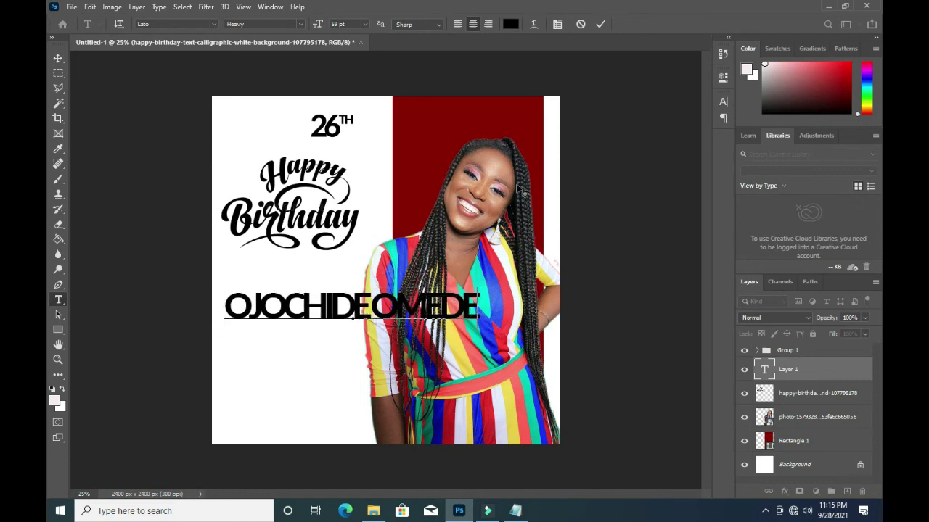
pyautogui.click(601, 25)
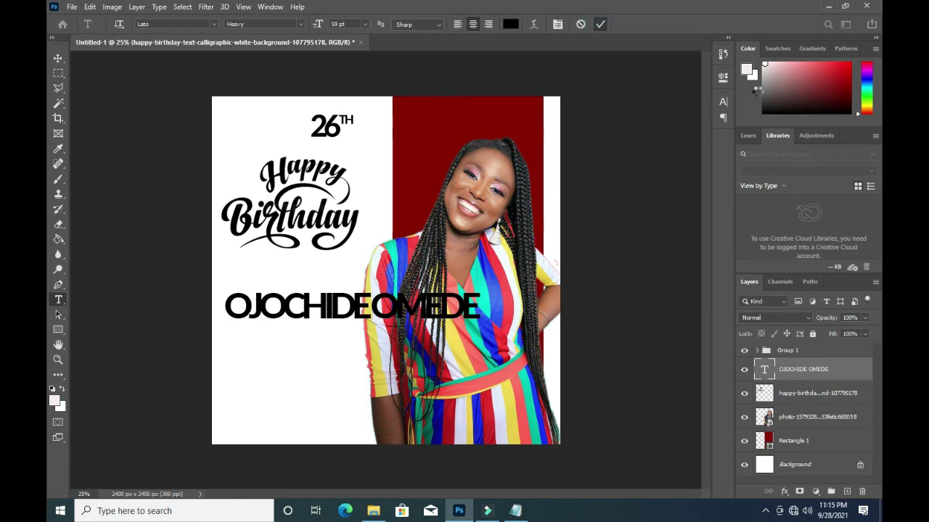
# Step: Set the name text's tracking to -40
pyautogui.click(722, 77)
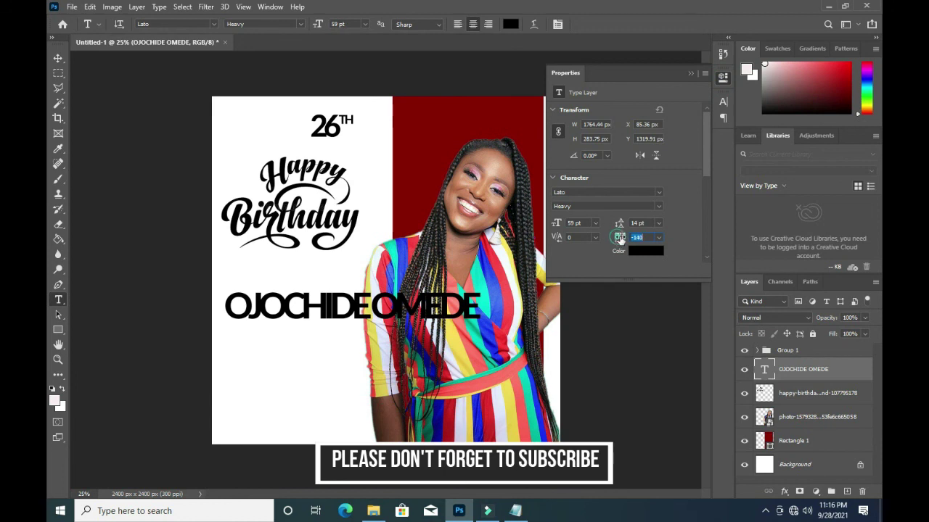
pyautogui.moveTo(614, 238); pyautogui.dragTo(620, 239)
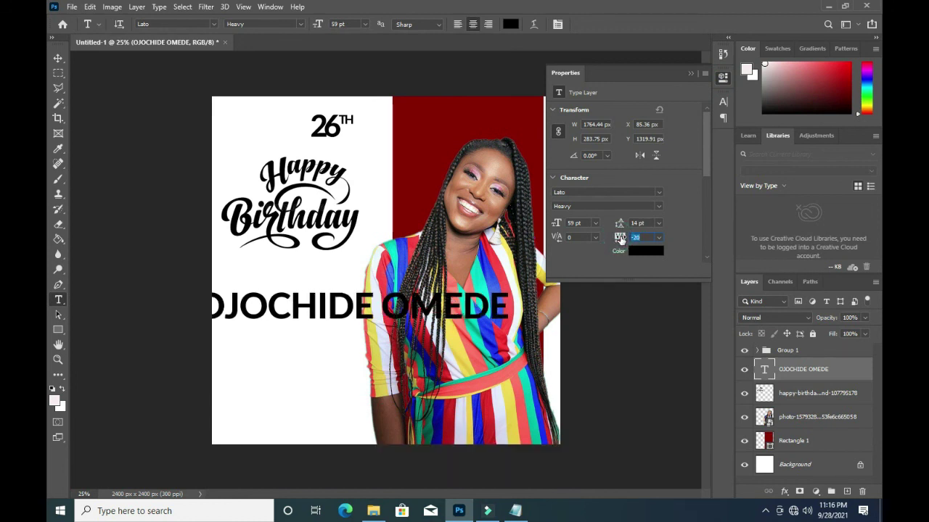
pyautogui.moveTo(620, 238); pyautogui.dragTo(586, 240)
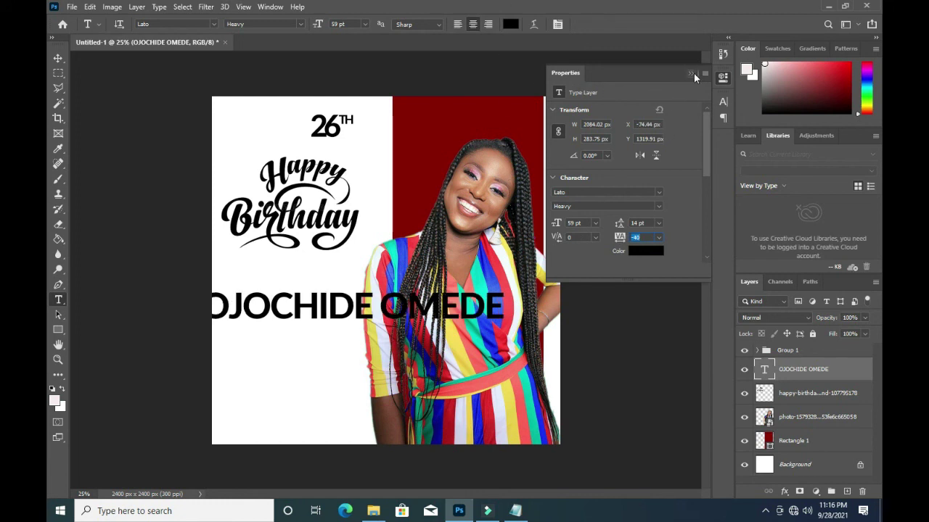
pyautogui.click(691, 73)
# Step: Scale the name to about 43% and fit it into the white area below Happy Birthday
pyautogui.click(58, 58)
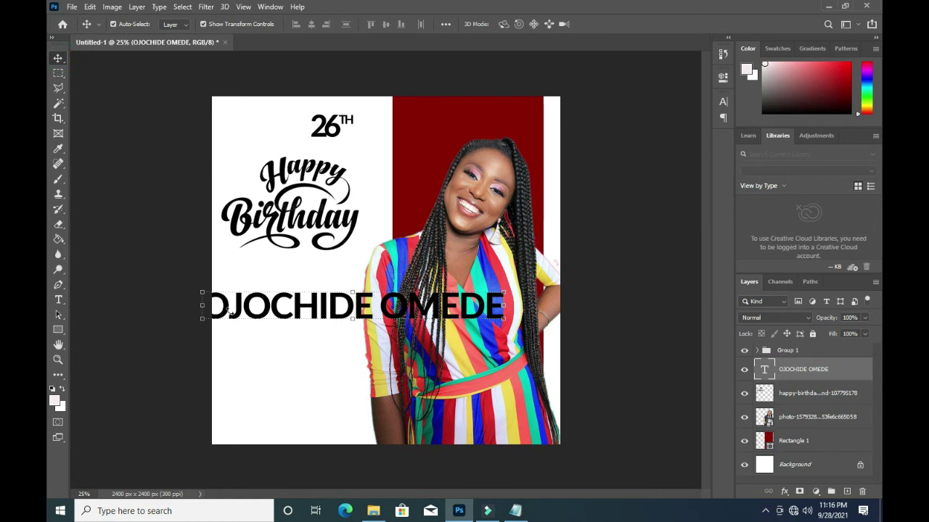
pyautogui.moveTo(200, 319)
pyautogui.mouseDown()
pyautogui.moveTo(248, 299)
pyautogui.moveTo(342, 286)
pyautogui.mouseUp()
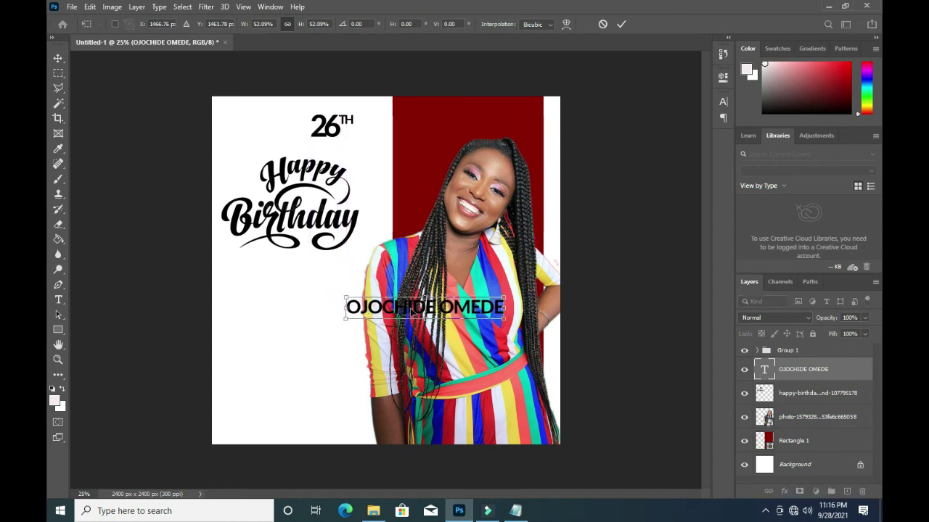
pyautogui.moveTo(409, 308); pyautogui.dragTo(288, 276)
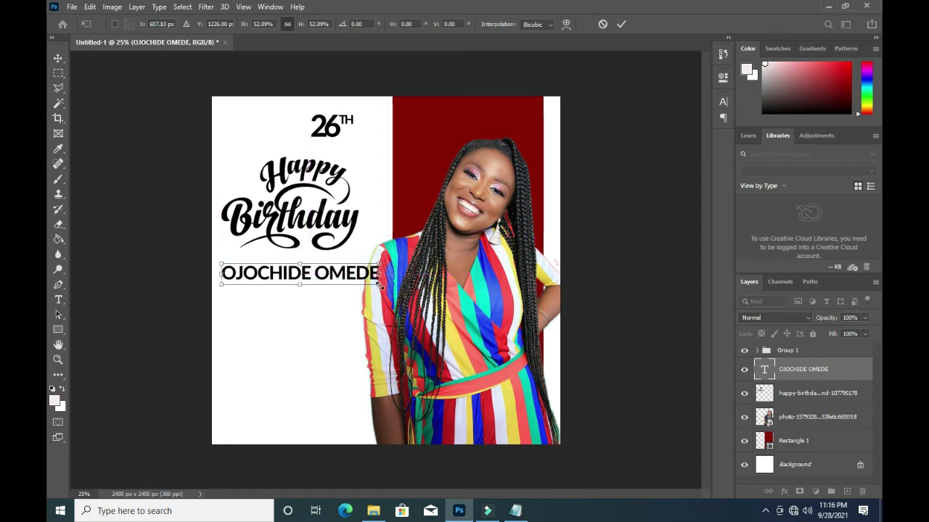
pyautogui.moveTo(378, 284); pyautogui.dragTo(352, 278)
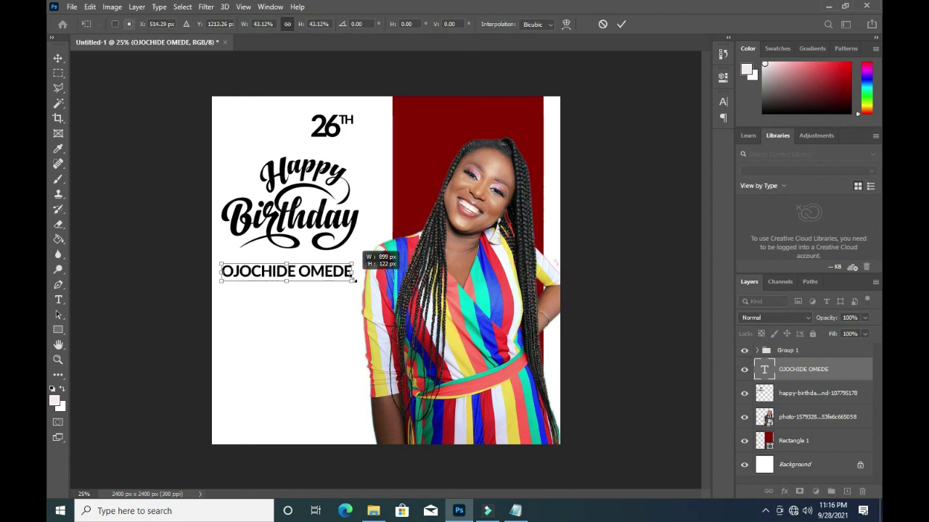
pyautogui.moveTo(289, 272)
pyautogui.mouseDown()
pyautogui.moveTo(297, 314)
pyautogui.moveTo(292, 293)
pyautogui.mouseUp()
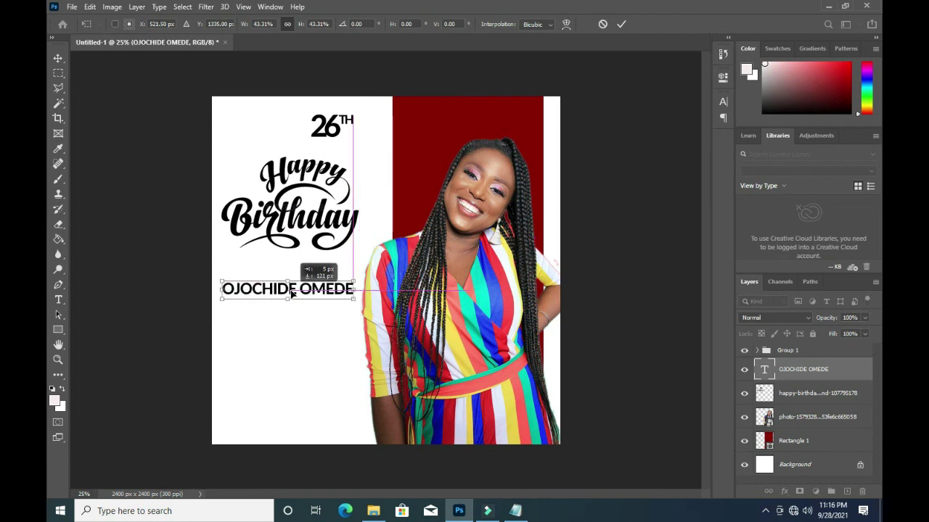
pyautogui.click(620, 26)
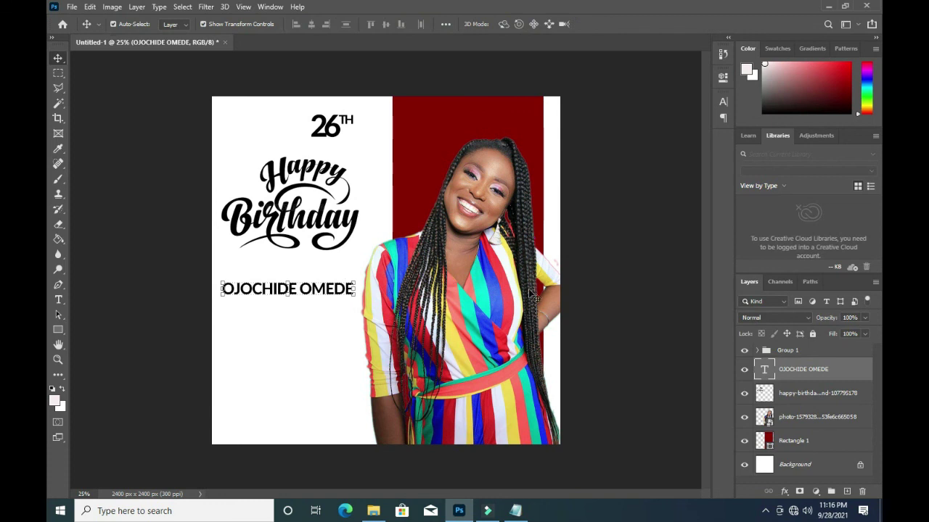
pyautogui.click(600, 276)
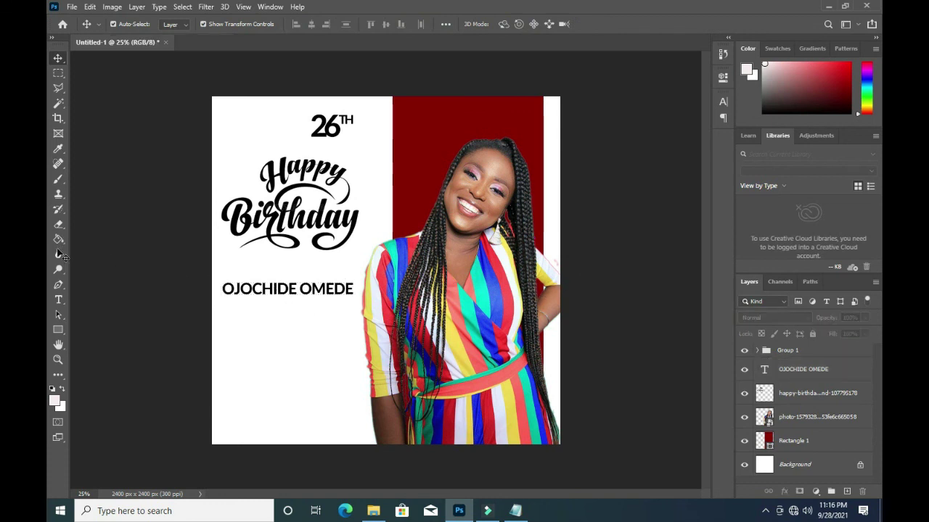
# Step: Draw a thin black 856 × 16 px rectangle under the name as an underline
pyautogui.click(58, 330)
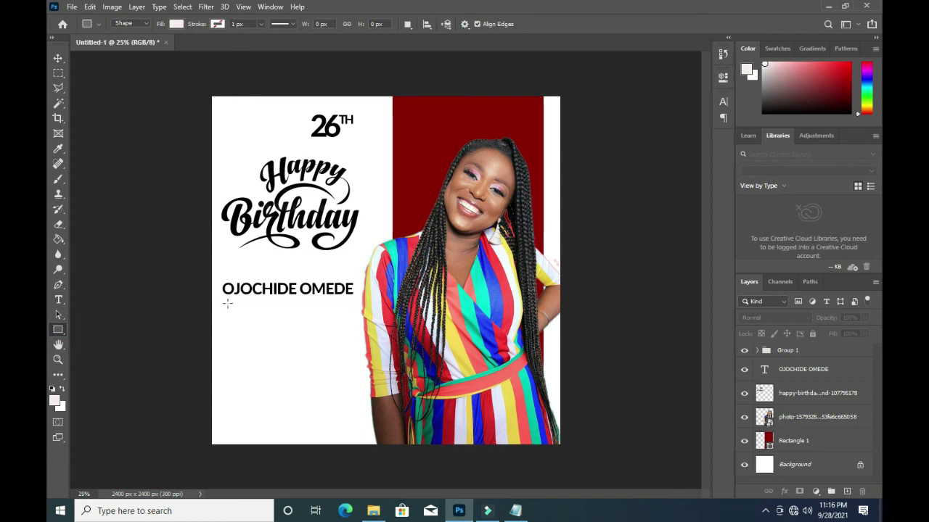
pyautogui.moveTo(224, 299); pyautogui.dragTo(347, 302)
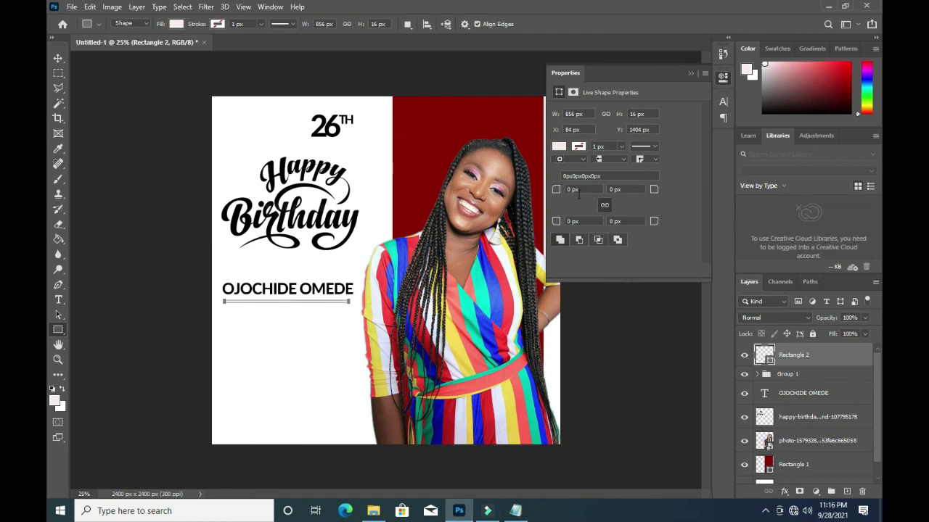
pyautogui.click(559, 147)
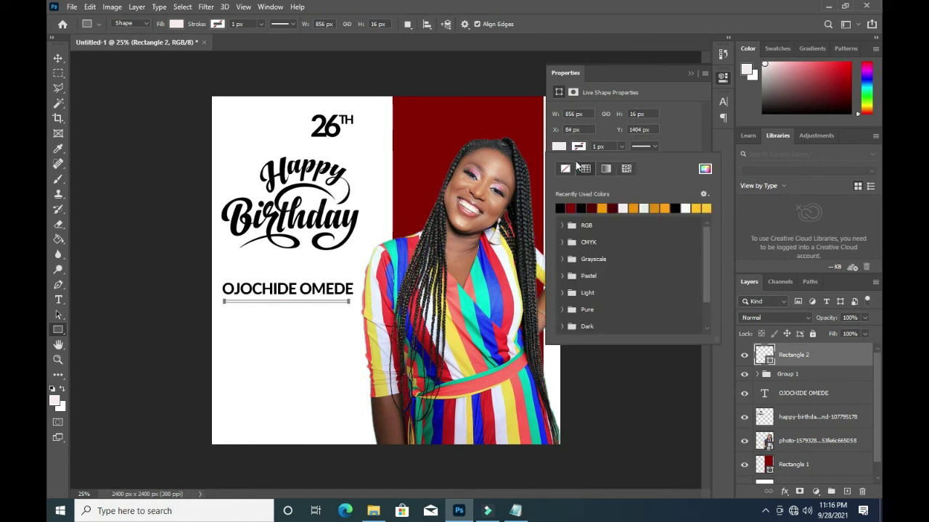
pyautogui.click(581, 208)
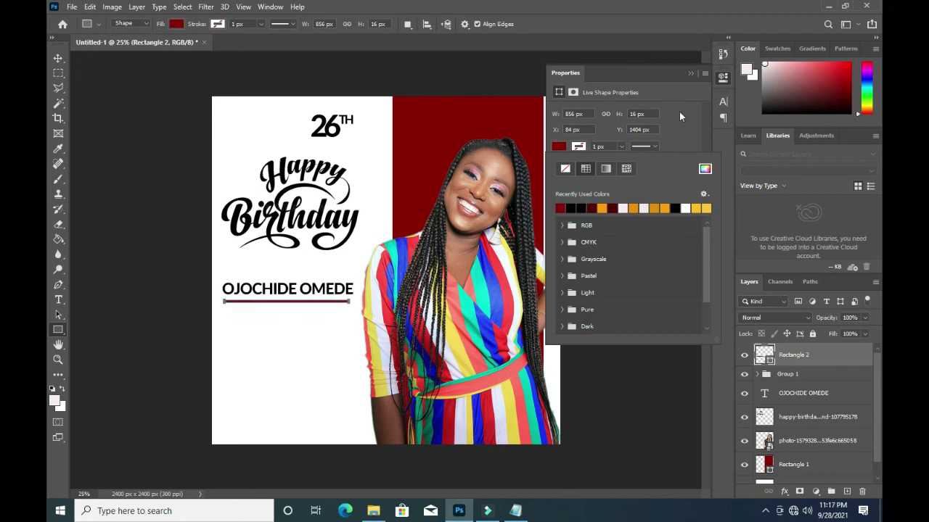
pyautogui.click(572, 206)
pyautogui.click(689, 73)
pyautogui.click(689, 74)
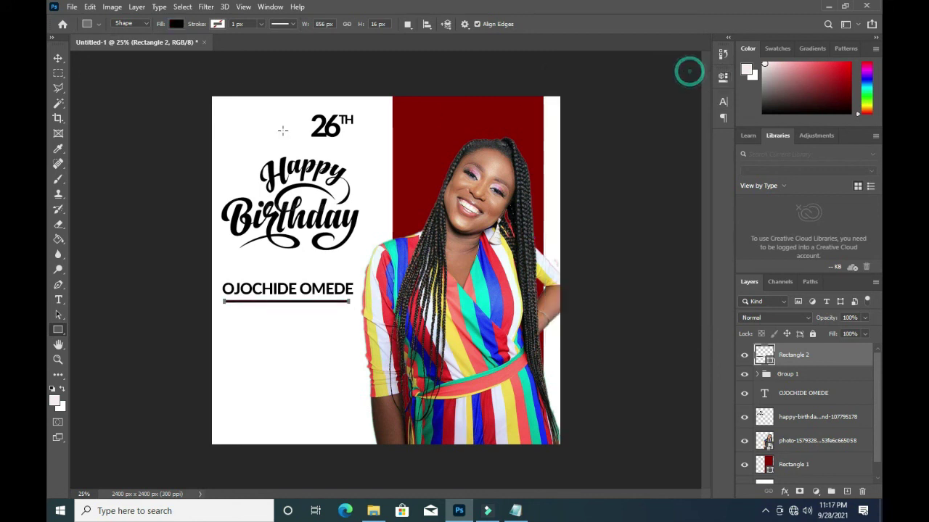
pyautogui.click(58, 58)
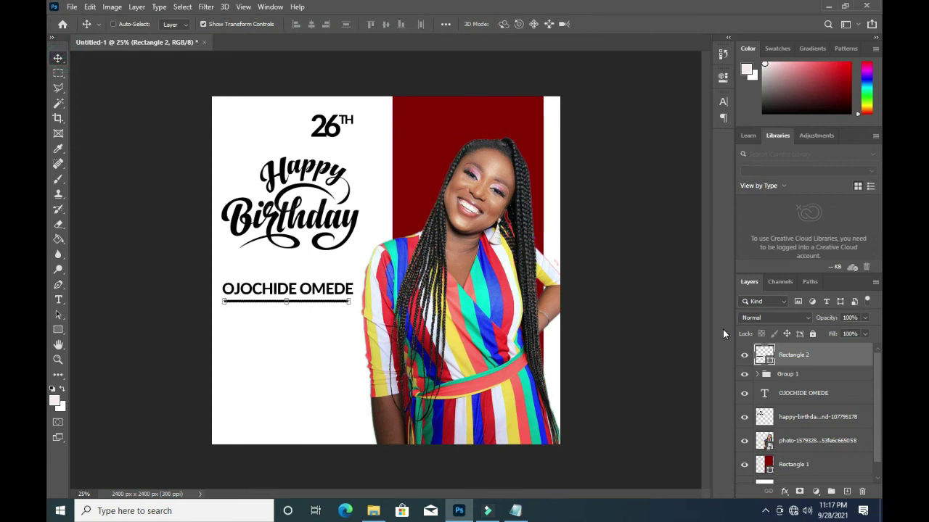
# Step: Duplicate the underline bar just below the original and colour the copy ea0000 red
pyautogui.hotkey('ctrl', 'j')
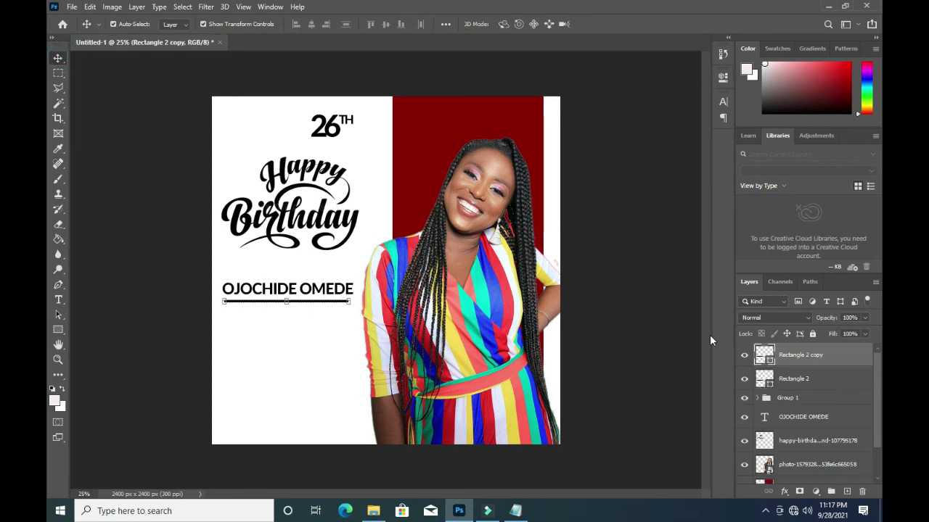
pyautogui.hotkey('shift', 'Down')
pyautogui.hotkey('shift', 'Down')
pyautogui.hotkey('shift', 'Down')
pyautogui.hotkey('shift', 'Down')
pyautogui.hotkey('shift', 'Up')
pyautogui.hotkey('shift', 'Up')
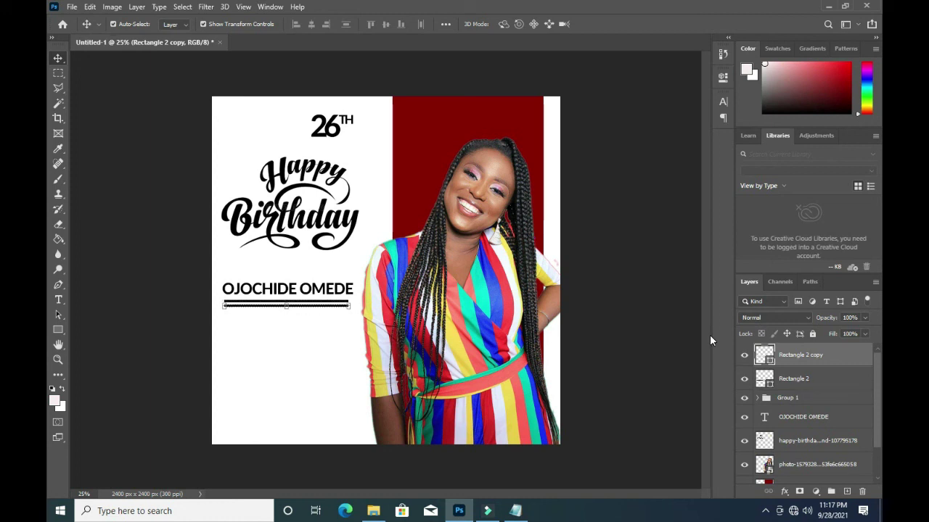
pyautogui.press('i')
pyautogui.doubleClick(764, 355)
pyautogui.moveTo(522, 135); pyautogui.dragTo(588, 125)
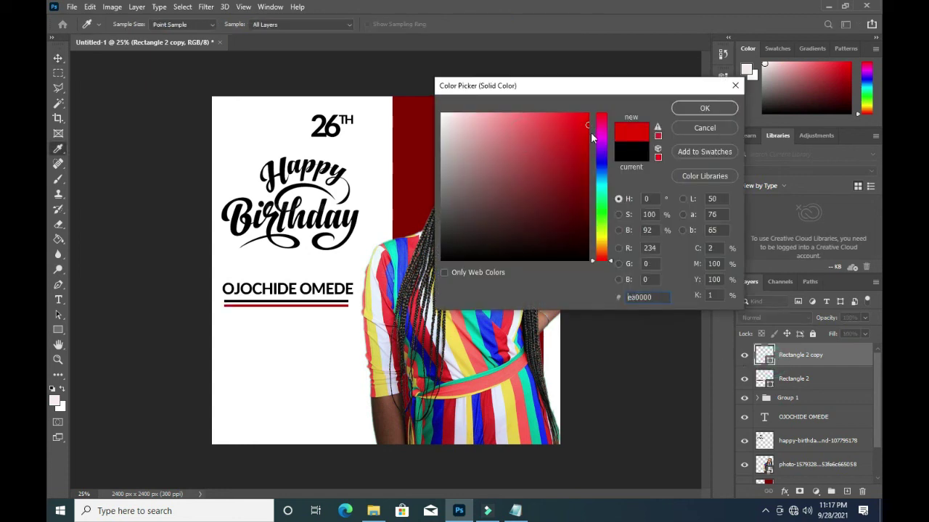
pyautogui.click(724, 111)
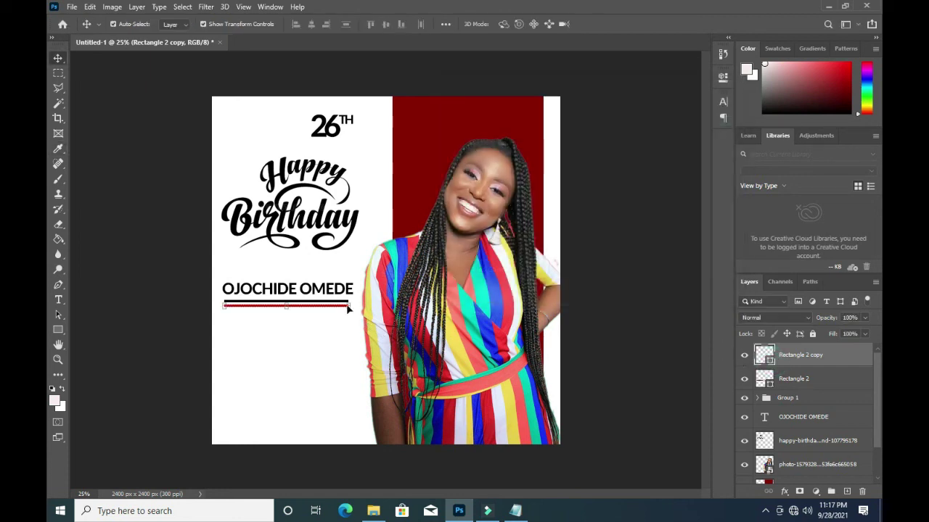
# Step: Shorten the red bar copy beneath the black underline
pyautogui.scroll(1, 317, 312)
pyautogui.scroll(2, 317, 311)
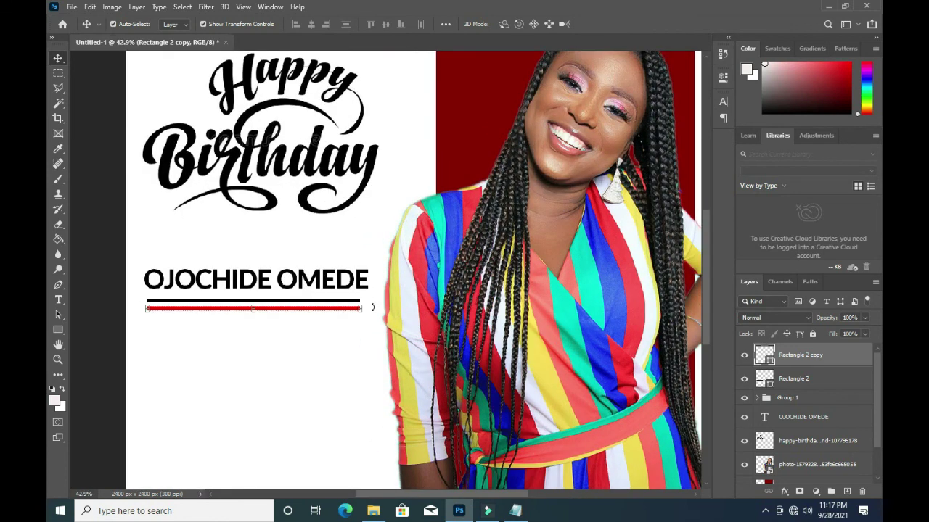
pyautogui.moveTo(360, 308); pyautogui.dragTo(358, 314)
pyautogui.moveTo(361, 310); pyautogui.dragTo(343, 310)
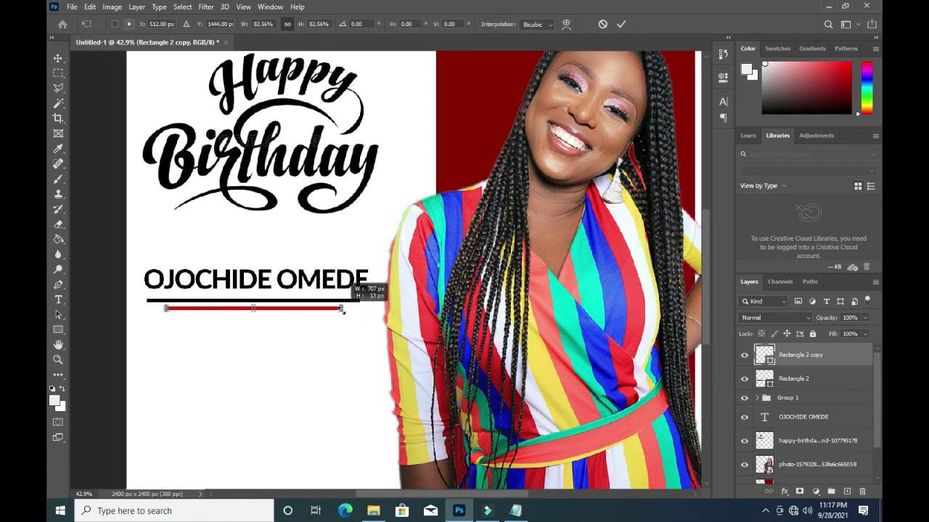
pyautogui.moveTo(343, 310); pyautogui.dragTo(338, 310)
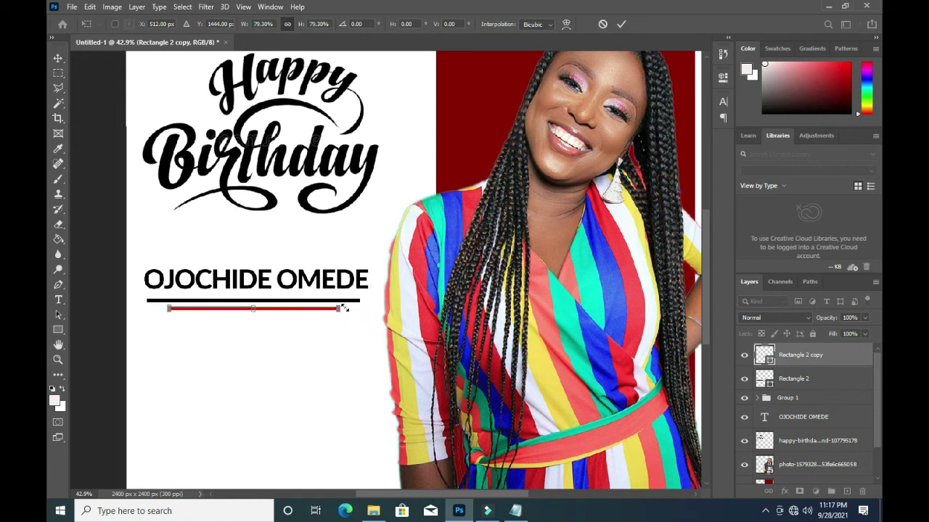
pyautogui.scroll(-2, 435, 217)
pyautogui.scroll(-2, 554, 89)
pyautogui.click(620, 26)
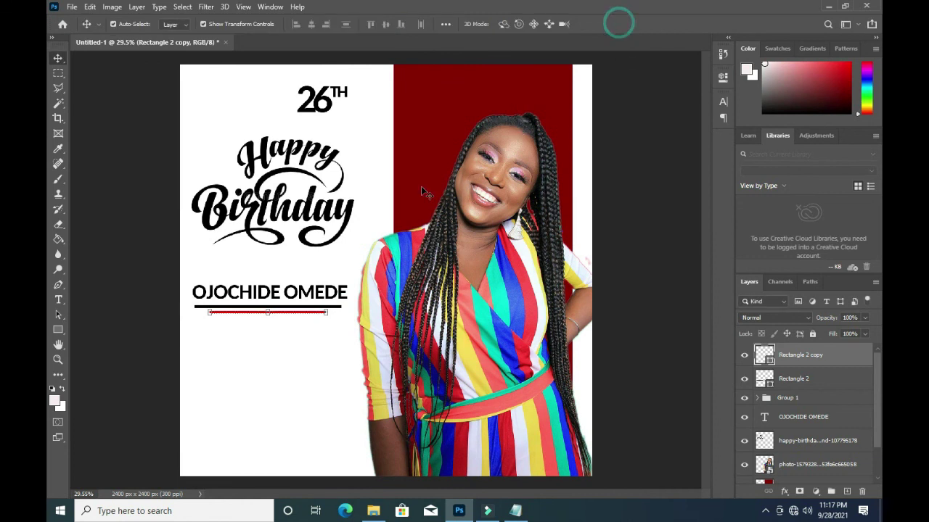
# Step: Scale the lens flare to about 19% over 'Birthday' and set its blend mode to Screen
pyautogui.click(289, 220)
pyautogui.hotkey('ctrl', 't')
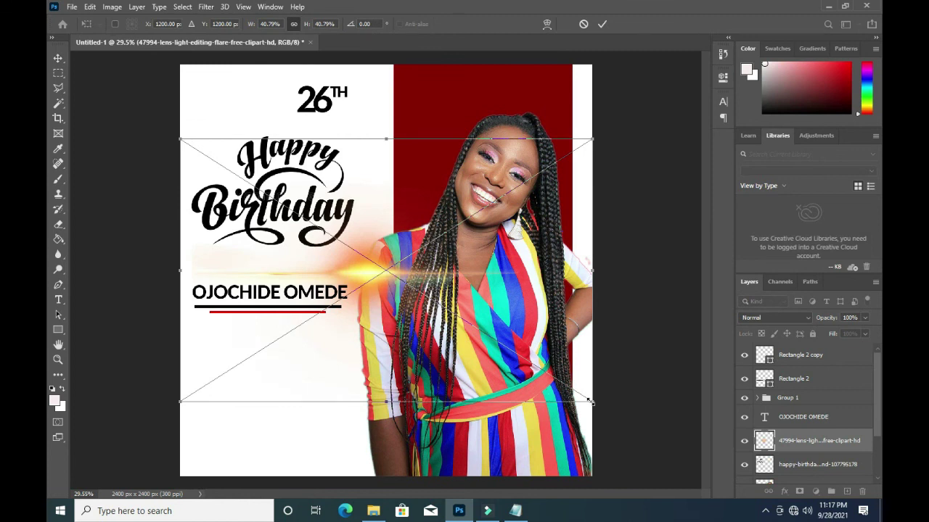
pyautogui.moveTo(590, 401); pyautogui.dragTo(390, 279)
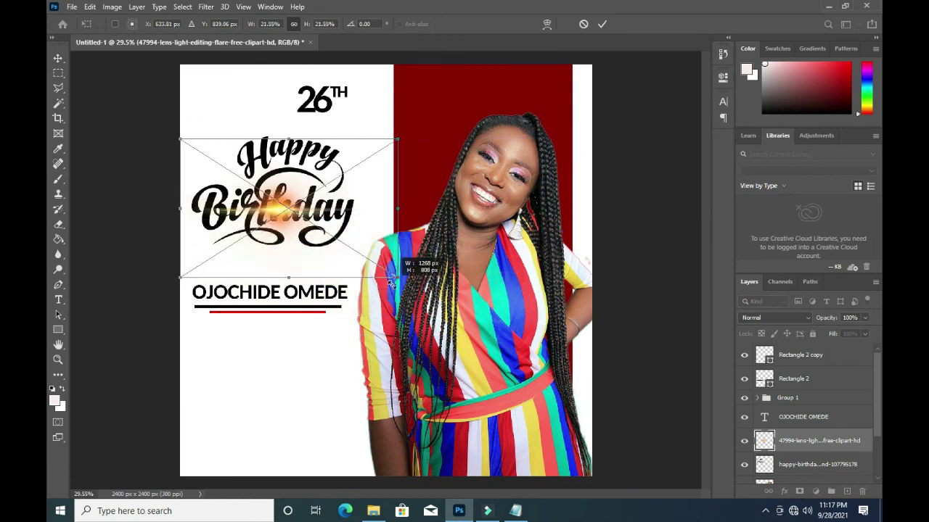
pyautogui.moveTo(178, 138); pyautogui.dragTo(201, 153)
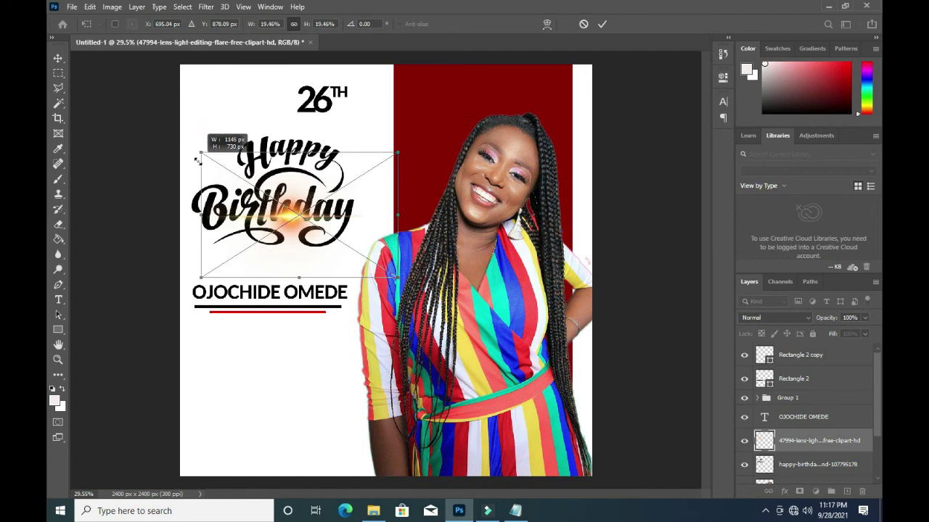
pyautogui.moveTo(299, 218); pyautogui.dragTo(403, 170)
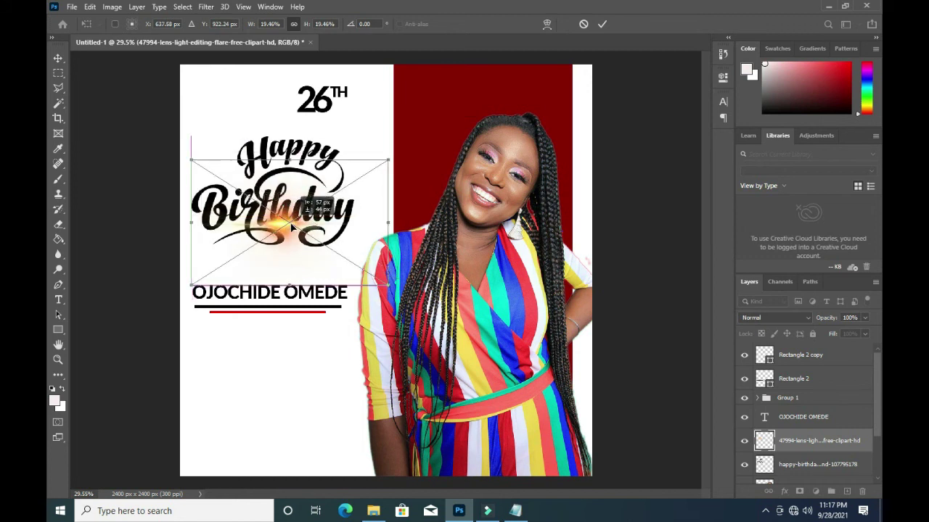
pyautogui.click(601, 24)
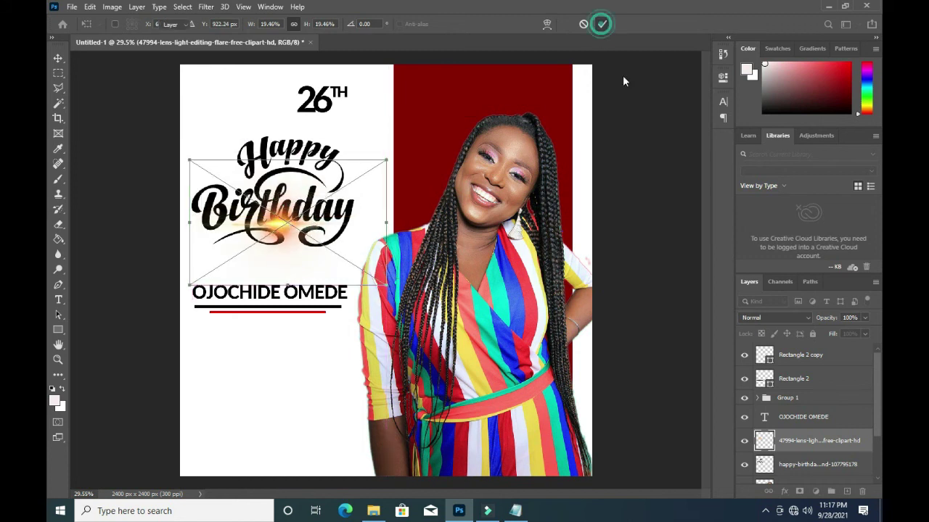
pyautogui.click(759, 317)
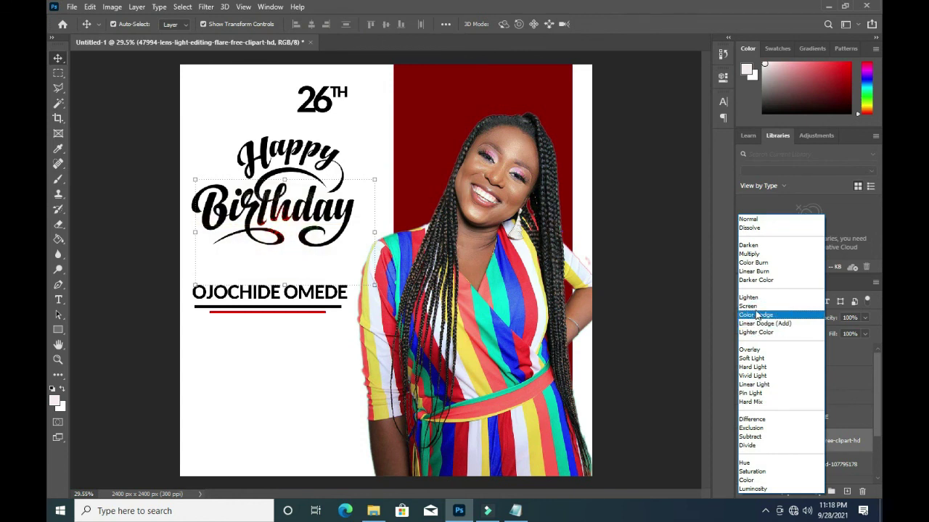
pyautogui.click(753, 306)
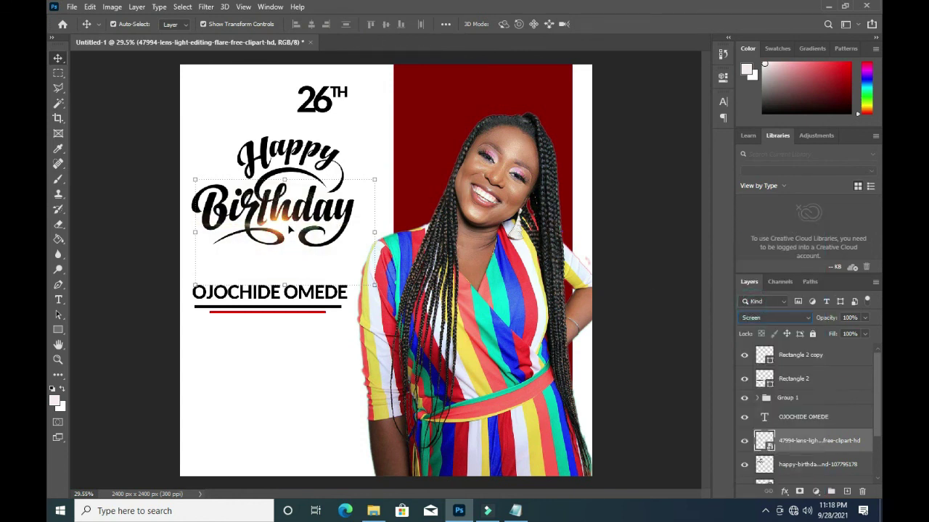
# Step: Nudge the lens flare, then group the name text with Rectangle 2 and Rectangle 2 copy
pyautogui.moveTo(281, 228); pyautogui.dragTo(279, 224)
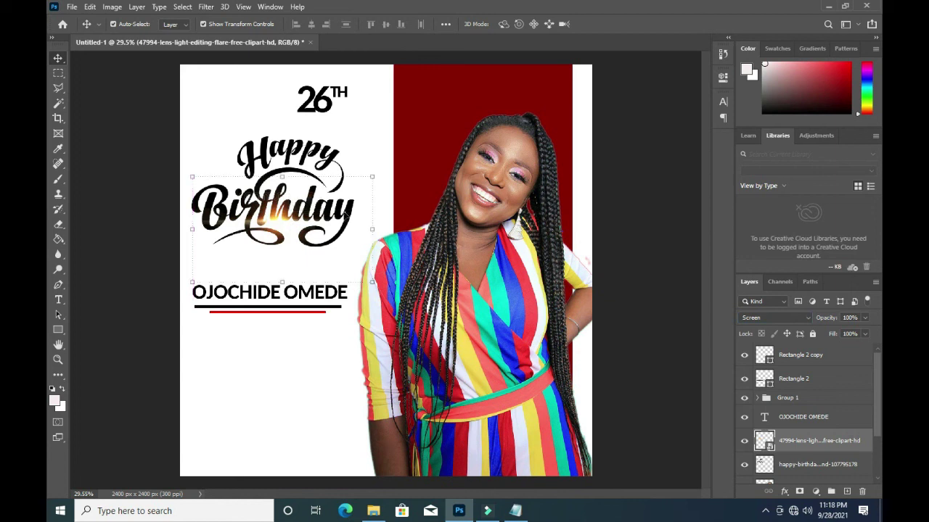
pyautogui.click(650, 209)
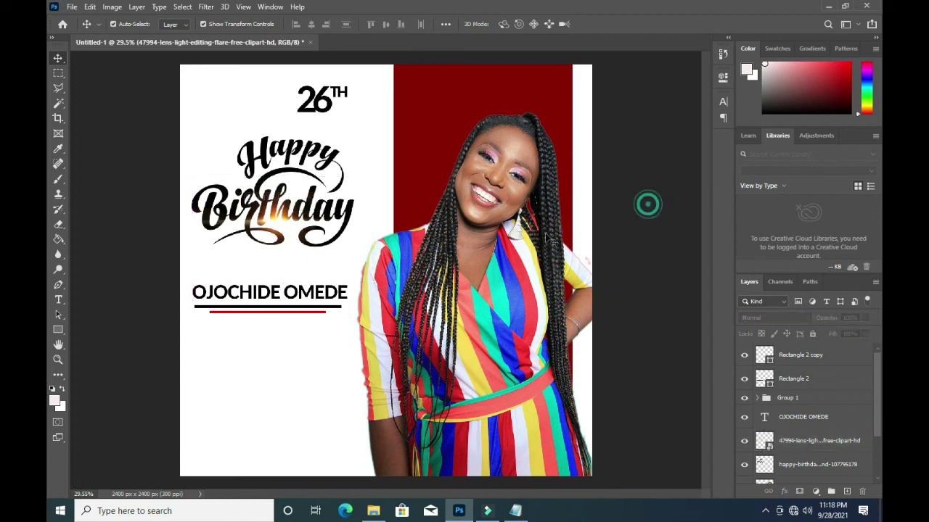
pyautogui.click(792, 418)
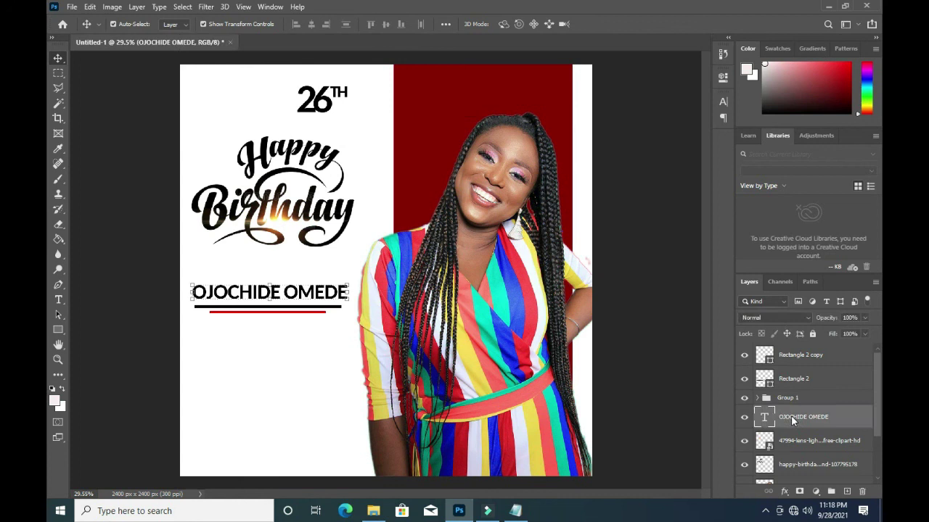
pyautogui.moveTo(791, 418); pyautogui.dragTo(798, 386)
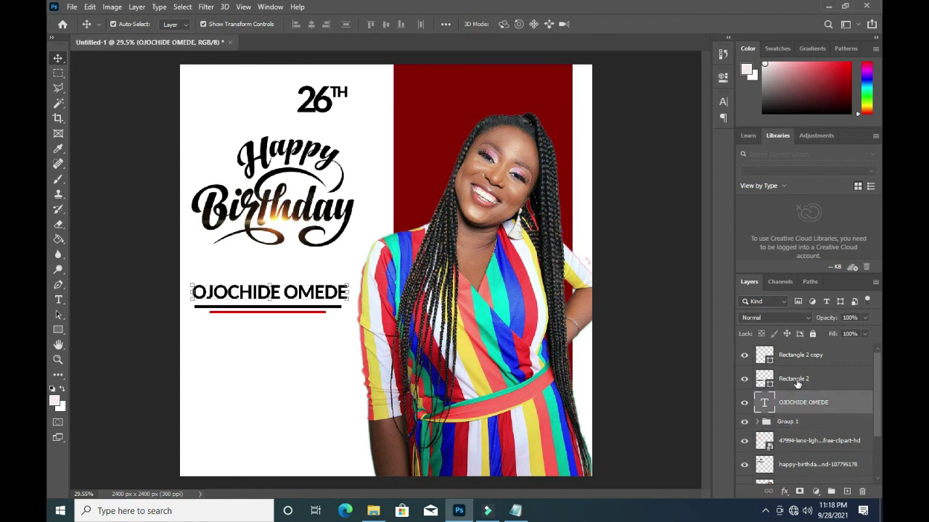
pyautogui.keyDown('shift'); pyautogui.click(800, 354); pyautogui.keyUp('shift')
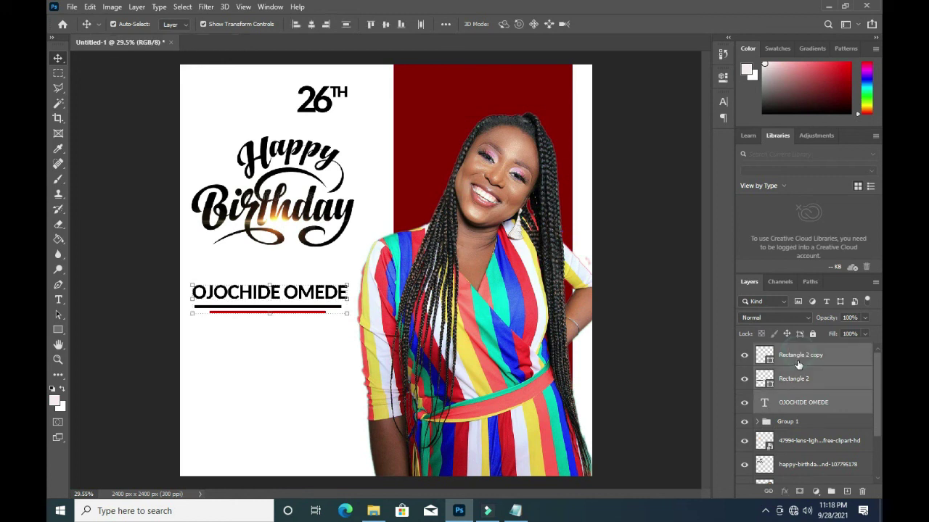
pyautogui.hotkey('ctrl', 'g')
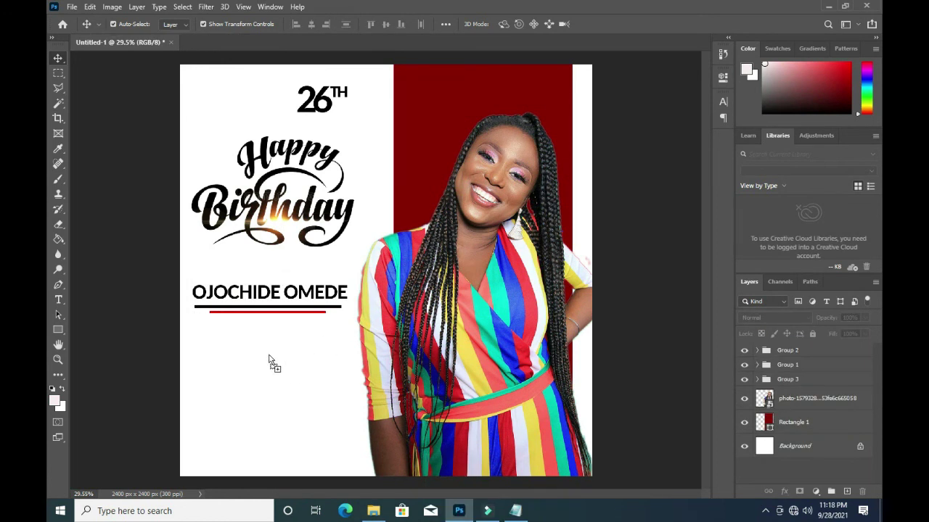
# Step: Scale the floral swirl ornament to about 44% and centre it below the underline bars
pyautogui.hotkey('ctrl', 't')
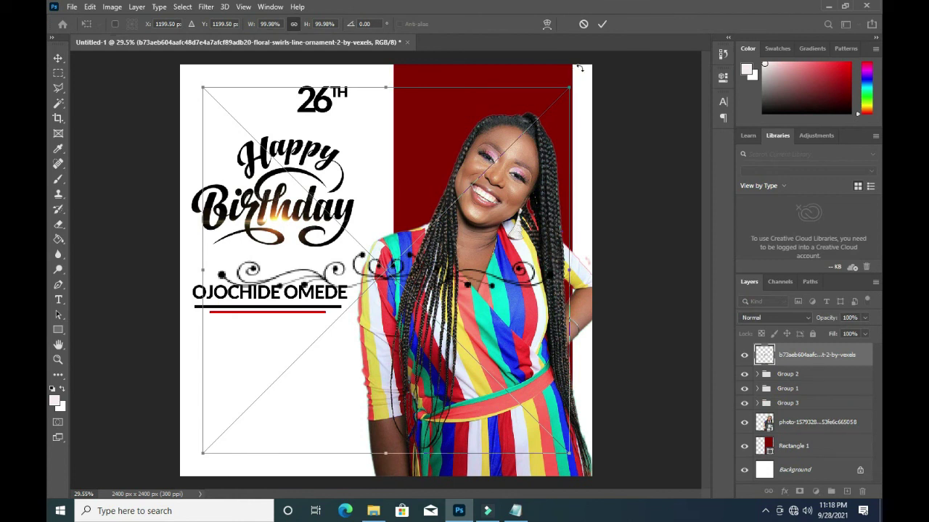
pyautogui.moveTo(568, 87); pyautogui.dragTo(315, 285)
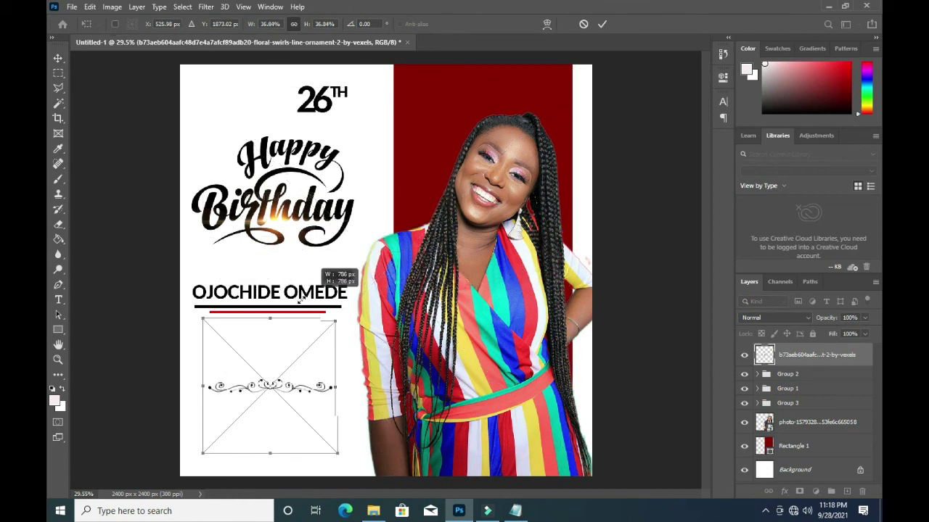
pyautogui.moveTo(277, 374); pyautogui.dragTo(265, 333)
pyautogui.moveTo(298, 369); pyautogui.dragTo(294, 370)
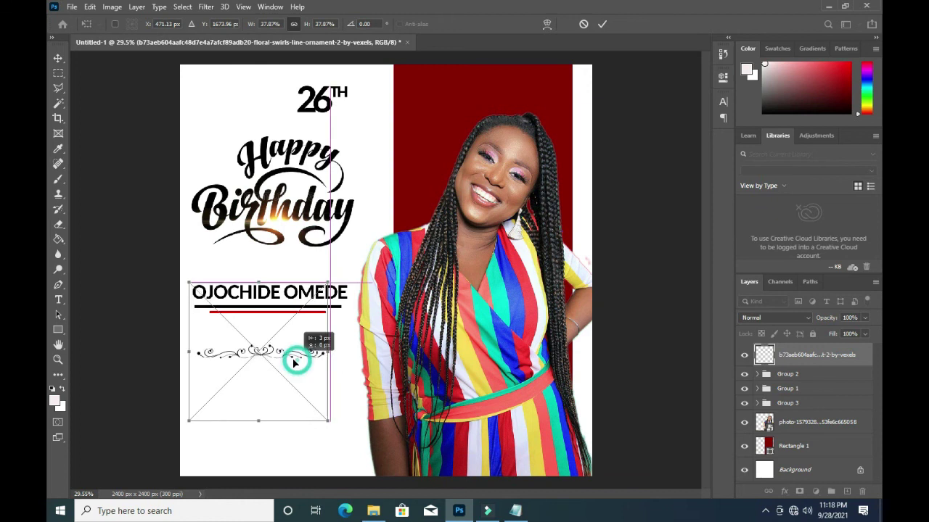
pyautogui.moveTo(326, 419); pyautogui.dragTo(356, 435)
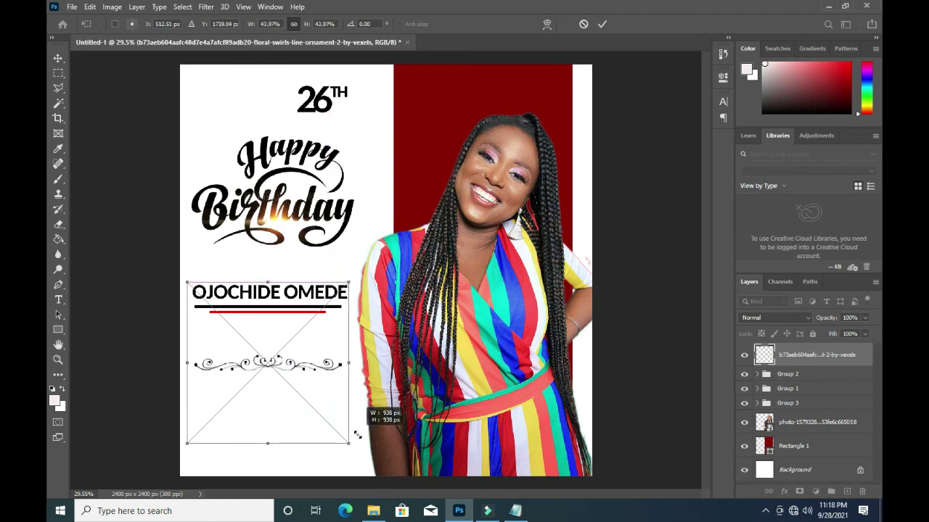
pyautogui.moveTo(355, 434)
pyautogui.mouseDown()
pyautogui.moveTo(328, 409)
pyautogui.moveTo(351, 441)
pyautogui.mouseUp()
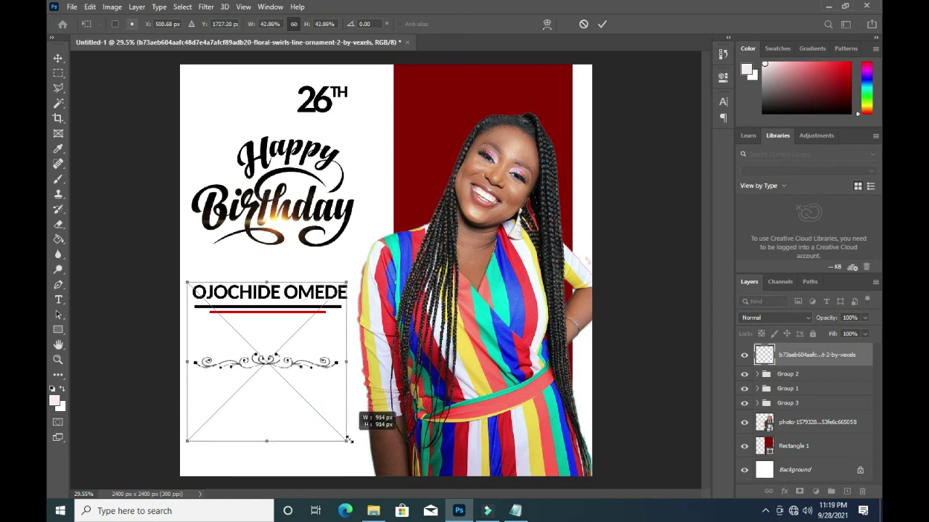
pyautogui.moveTo(350, 440); pyautogui.dragTo(352, 443)
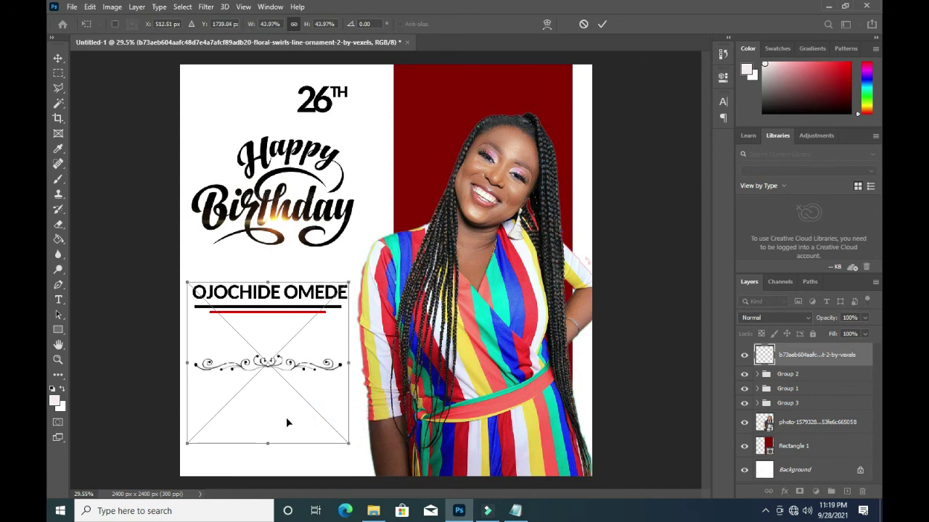
pyautogui.moveTo(267, 410); pyautogui.dragTo(265, 396)
pyautogui.click(601, 23)
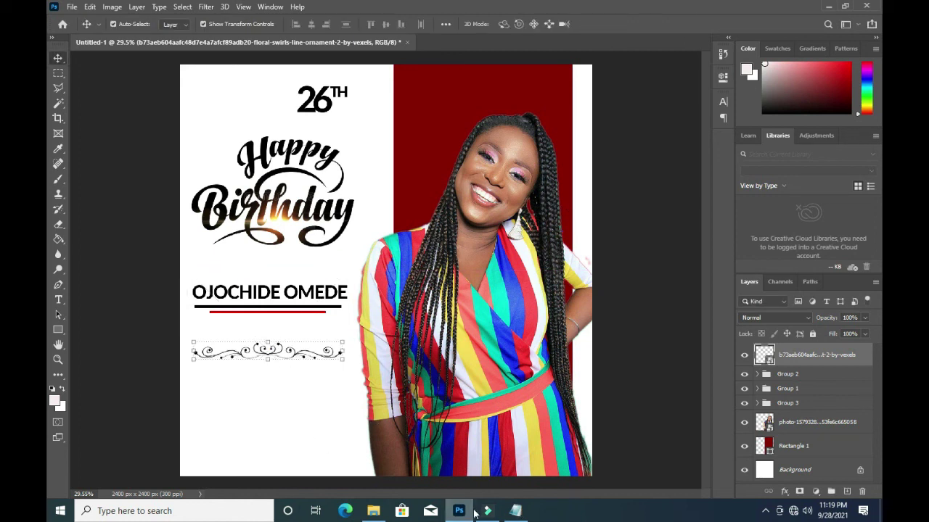
# Step: Copy the three-line blessing from the OJ BIRTHDAY notes and minimize Notepad
pyautogui.click(373, 511)
pyautogui.click(373, 511)
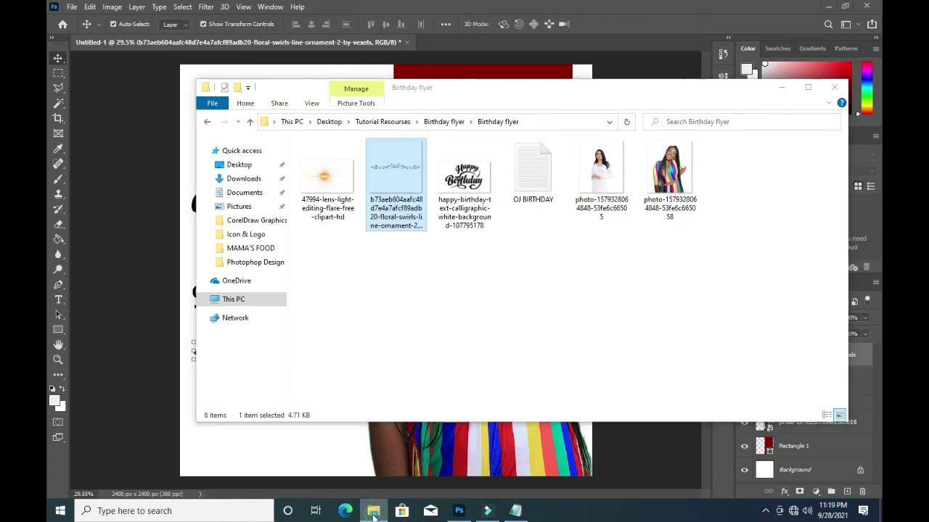
pyautogui.click(515, 511)
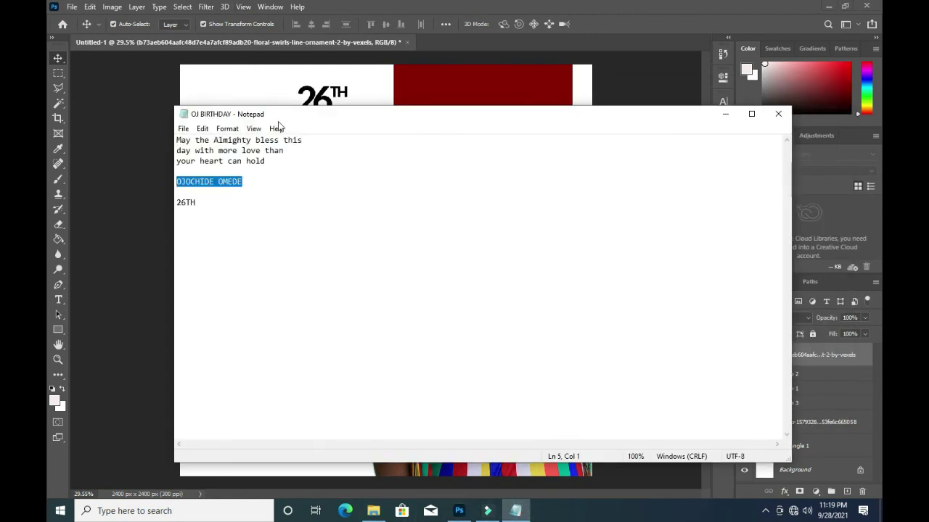
pyautogui.moveTo(266, 161); pyautogui.dragTo(177, 139)
pyautogui.hotkey('ctrl', 'c')
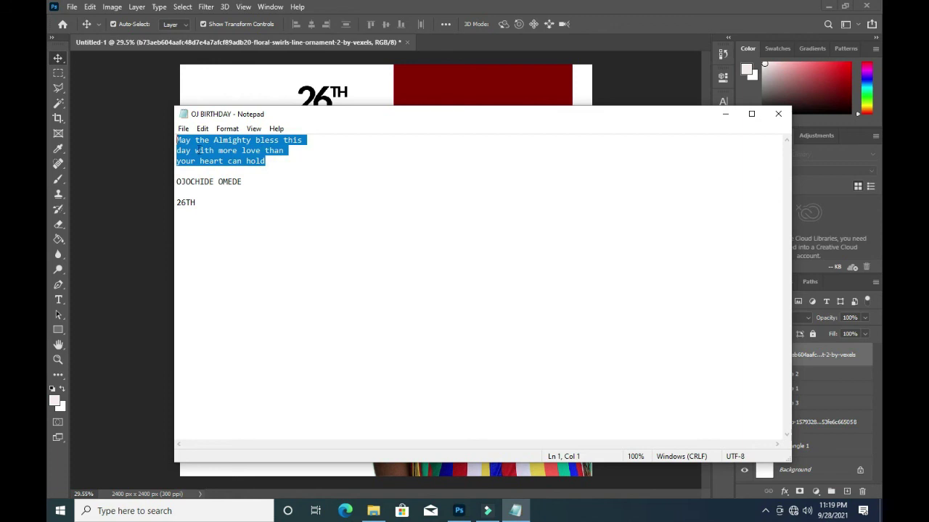
pyautogui.click(723, 114)
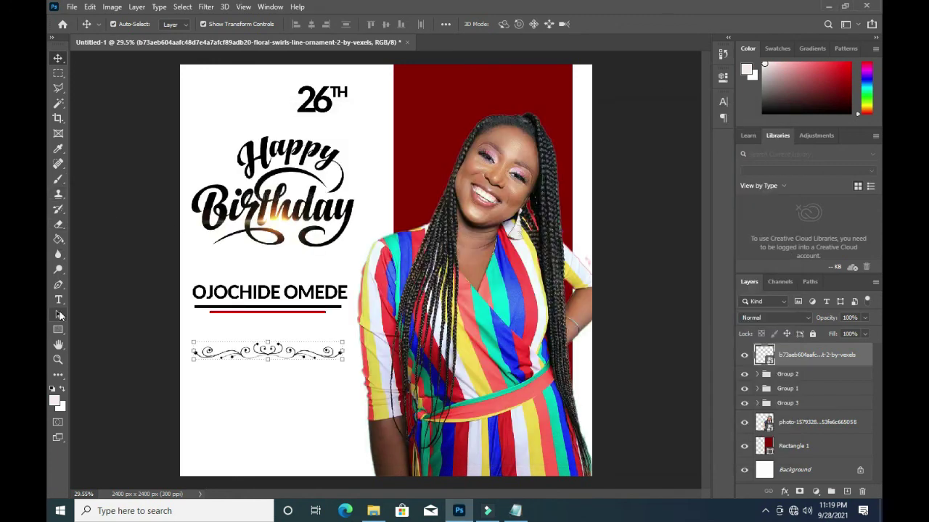
# Step: Paste the blessing as a Lato Bold 16 pt text block centred under the ornament
pyautogui.click(58, 299)
pyautogui.click(219, 387)
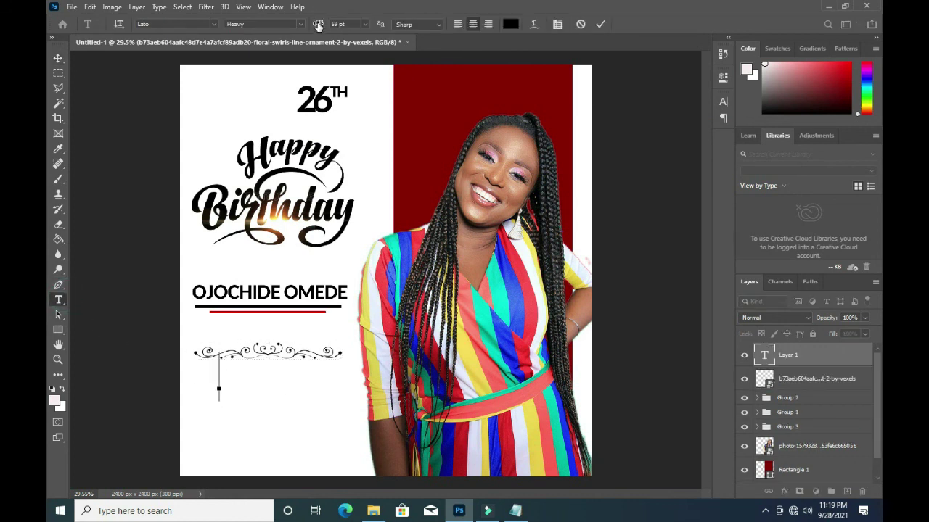
pyautogui.moveTo(318, 26); pyautogui.dragTo(288, 29)
pyautogui.click(302, 24)
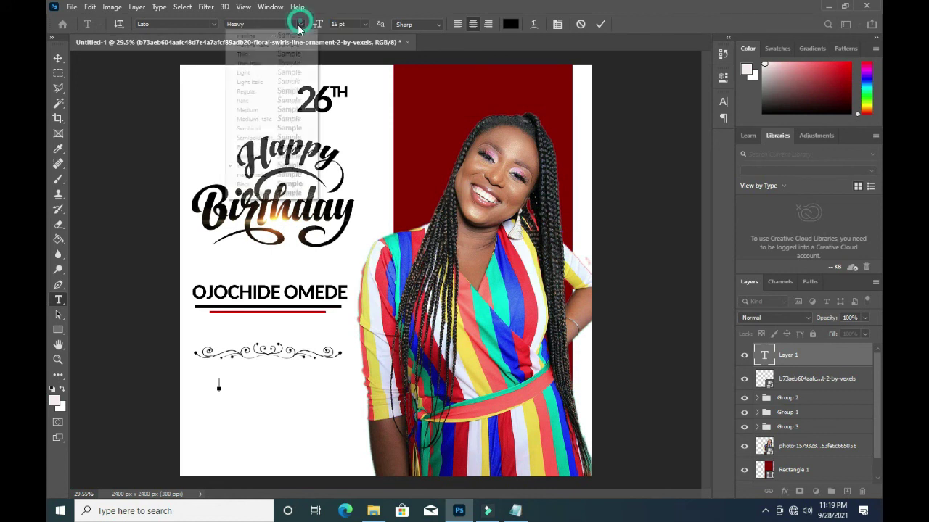
pyautogui.click(276, 148)
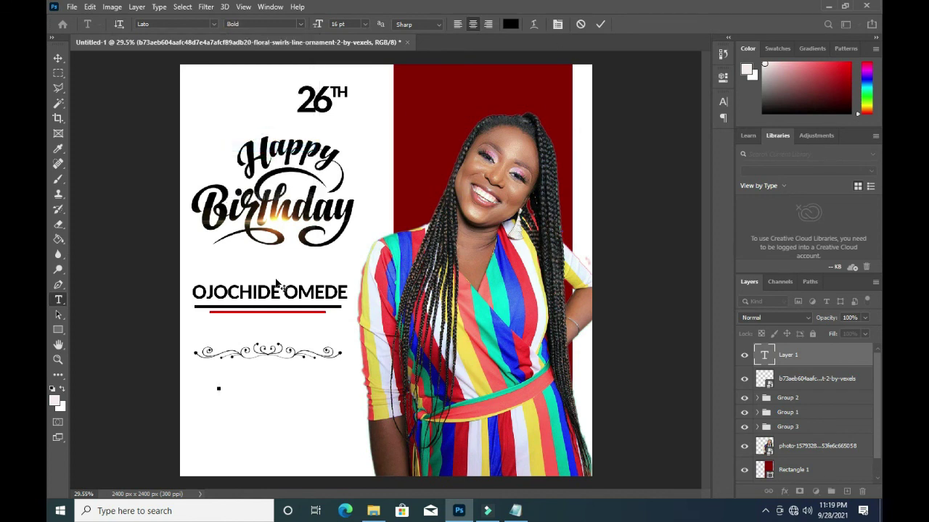
pyautogui.press('ctrl')
pyautogui.hotkey('ctrl', 'v')
pyautogui.moveTo(229, 394); pyautogui.dragTo(277, 389)
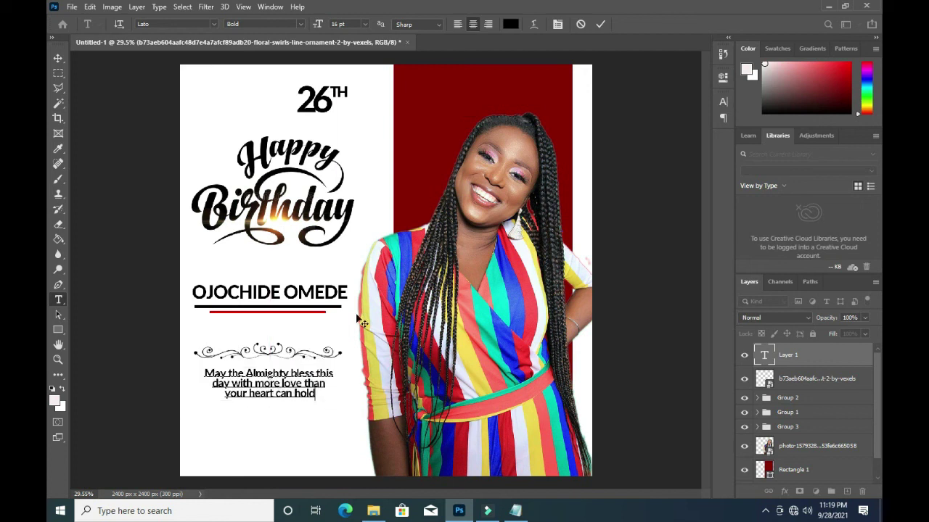
pyautogui.click(600, 23)
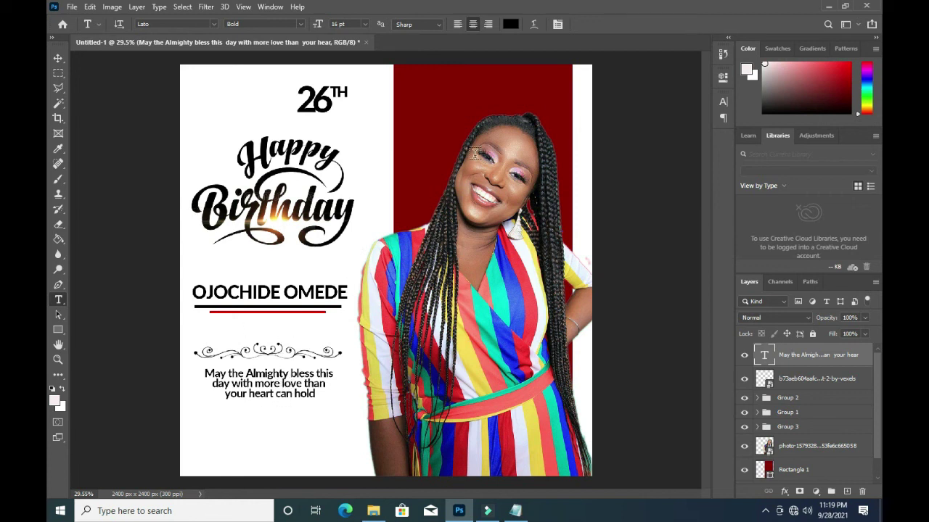
# Step: Set the blessing text colour to #000000 and deselect the layer
pyautogui.click(510, 24)
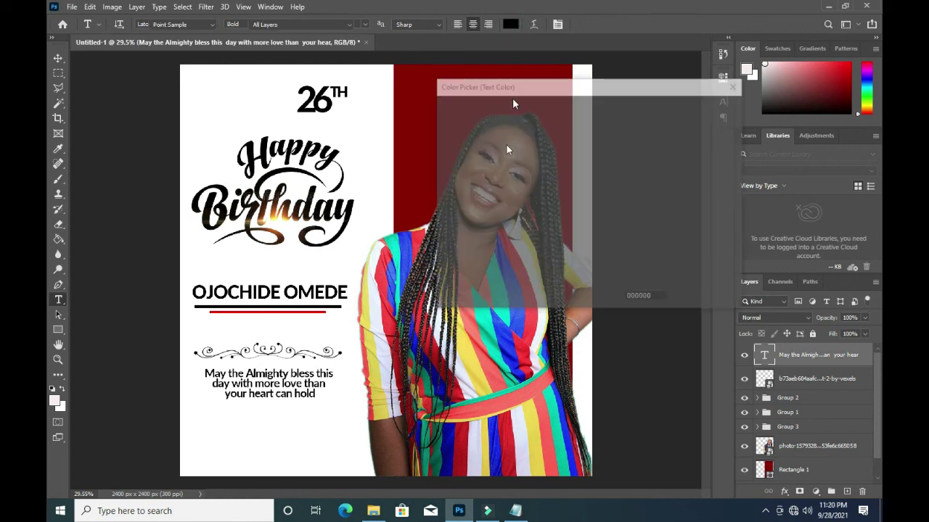
pyautogui.click(704, 108)
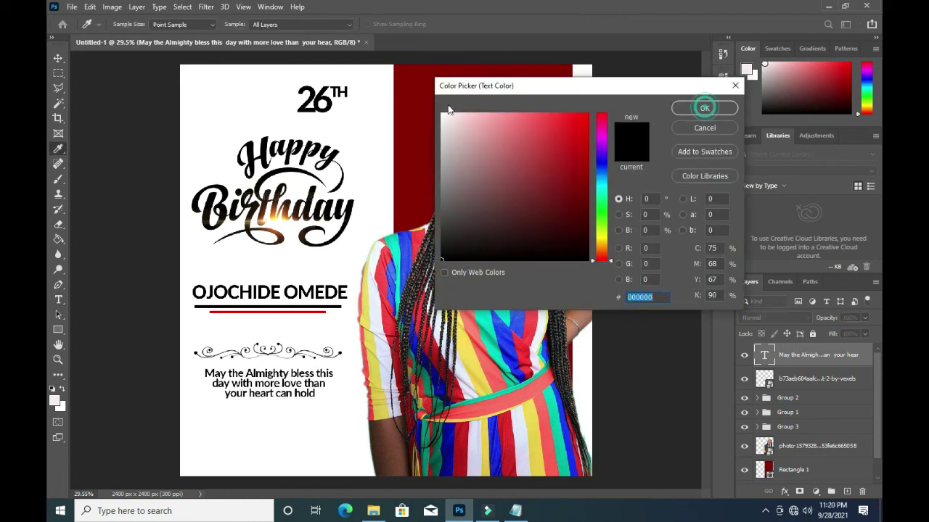
pyautogui.press('v')
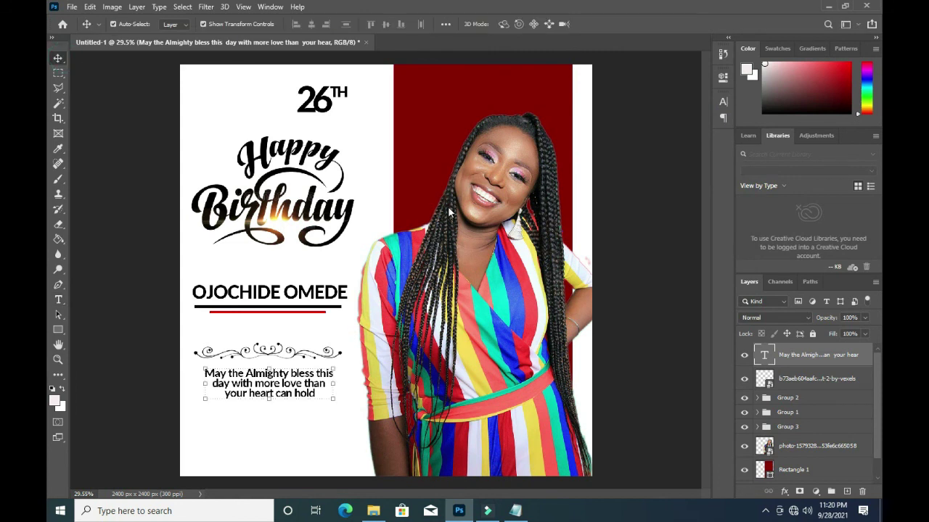
pyautogui.click(274, 353)
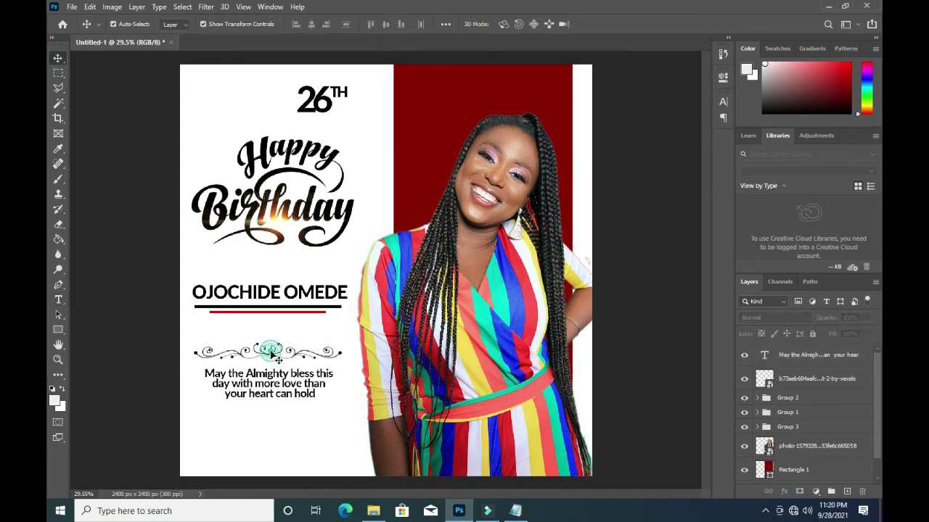
# Step: Duplicate the swirl ornament and place the flipped copy below the blessing text
pyautogui.click(266, 355)
pyautogui.click(266, 356)
pyautogui.click(826, 379)
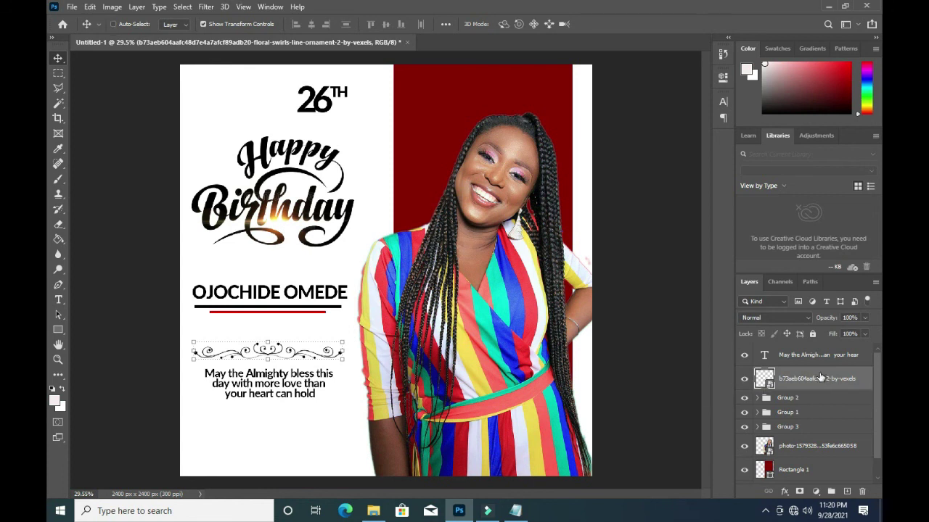
pyautogui.hotkey('ctrl', 'j')
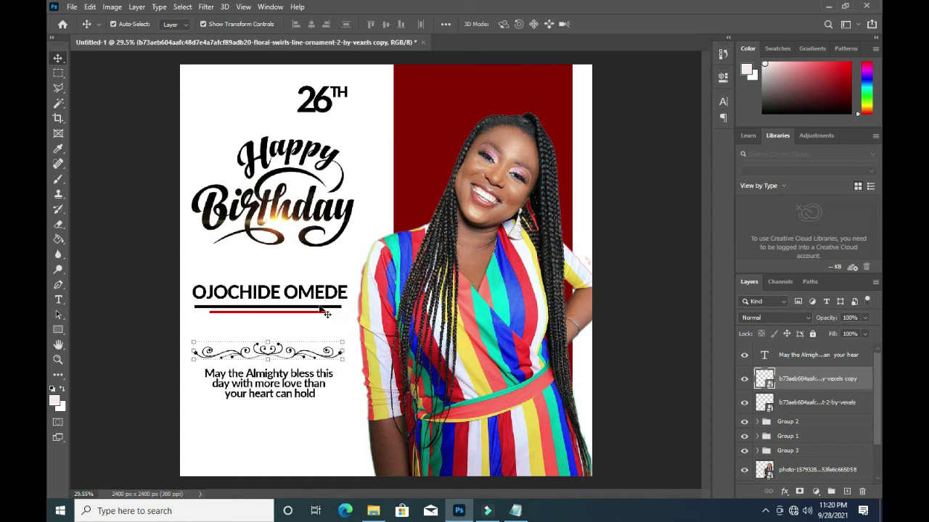
pyautogui.hotkey('ctrl', 't')
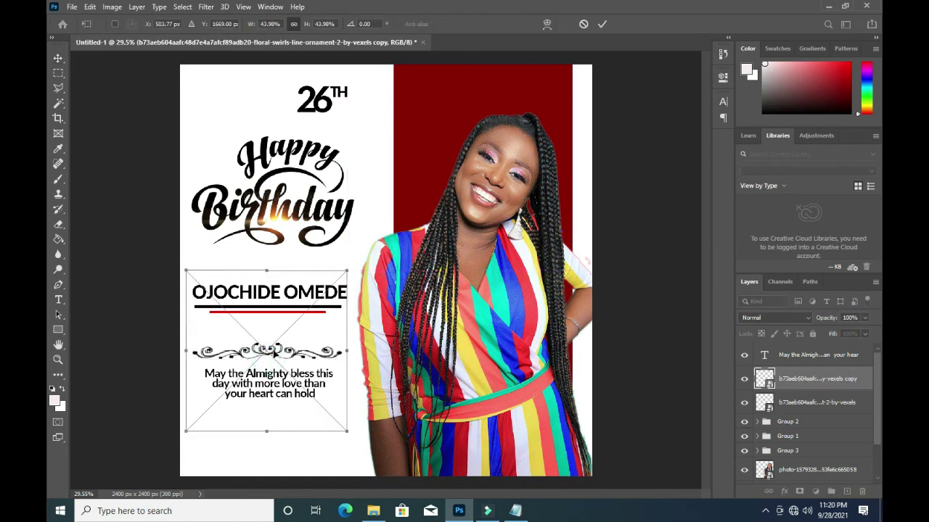
pyautogui.moveTo(270, 352); pyautogui.dragTo(274, 415)
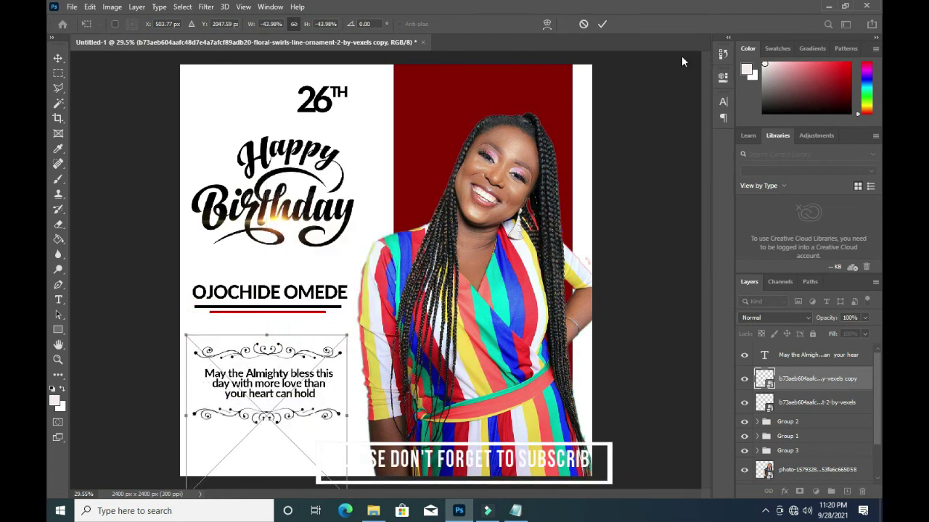
pyautogui.click(602, 24)
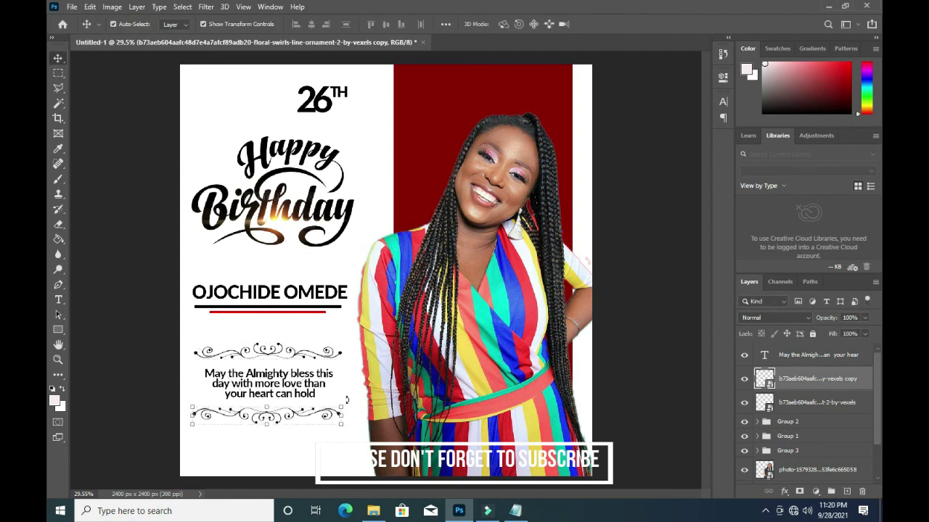
pyautogui.click(647, 313)
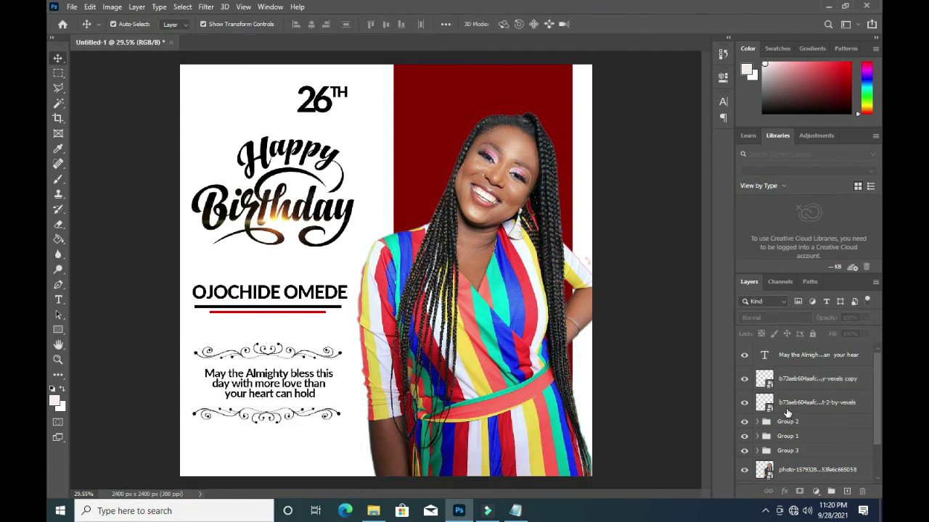
# Step: Group the blessing text and both swirl ornaments into Group 4
pyautogui.click(798, 404)
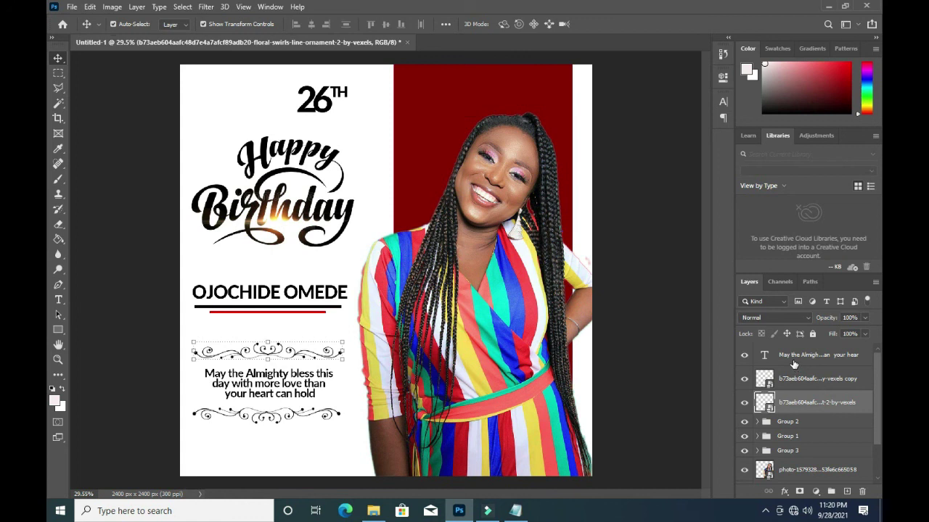
pyautogui.click(791, 379)
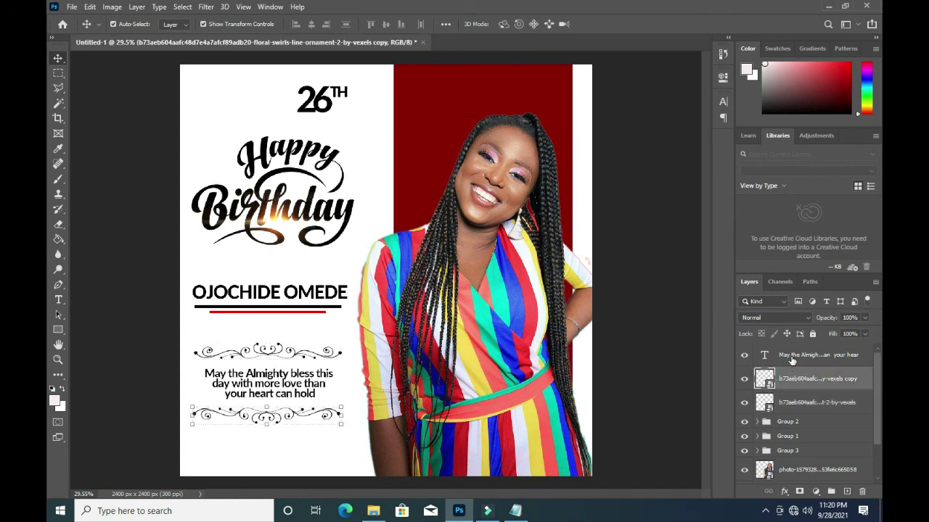
pyautogui.click(795, 355)
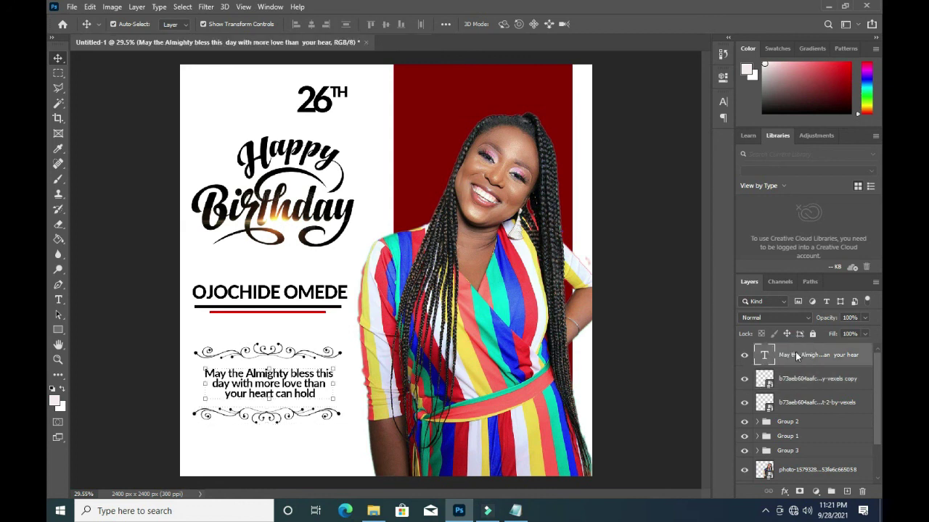
pyautogui.press('ctrl')
pyautogui.keyDown('shift'); pyautogui.click(798, 403); pyautogui.keyUp('shift')
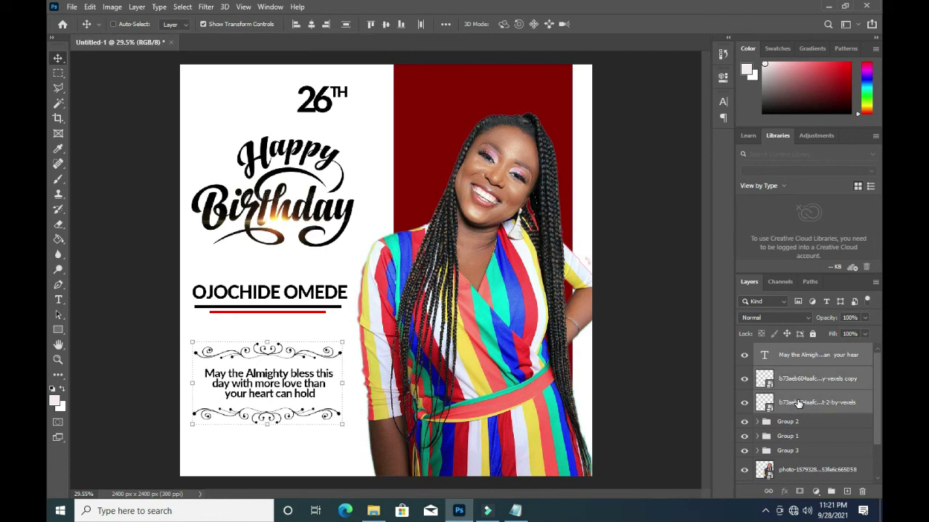
pyautogui.hotkey('ctrl', 'g')
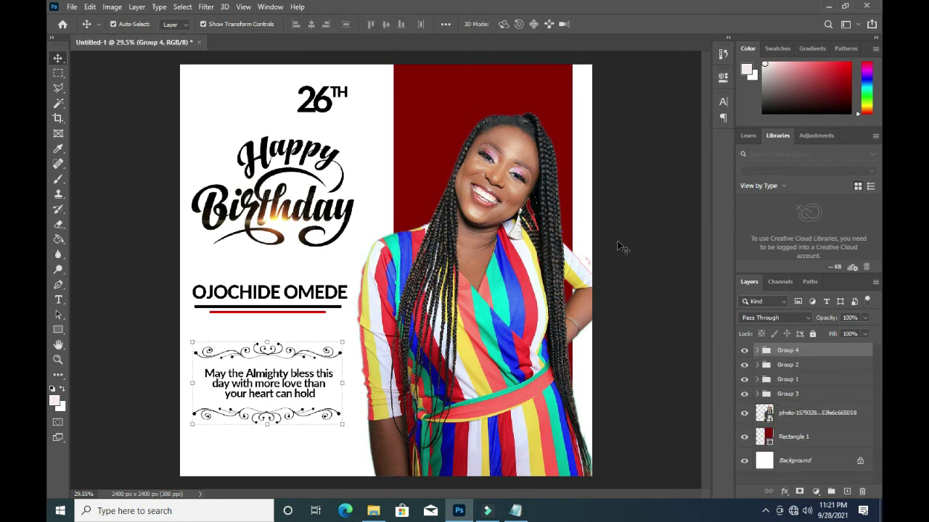
# Step: Draw a small rectangle near the flyer's top-left corner
pyautogui.click(58, 330)
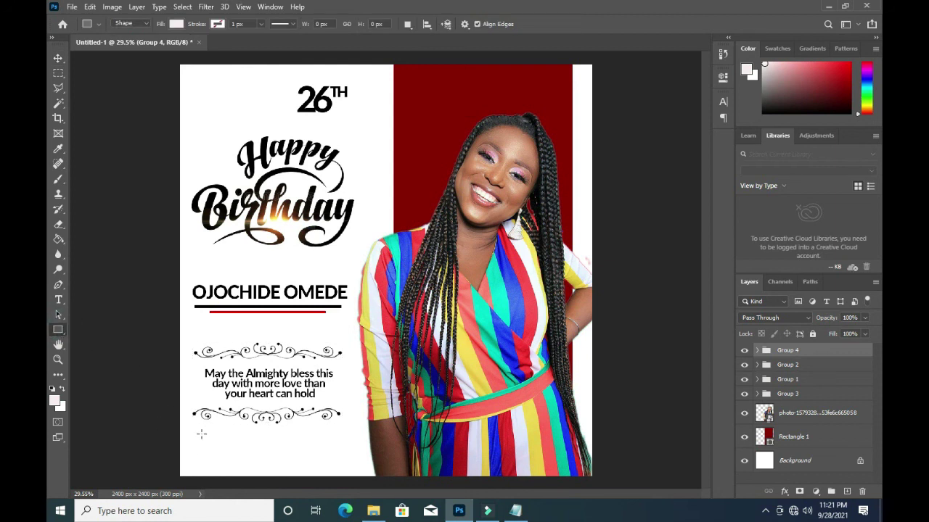
pyautogui.scroll(2, 216, 129)
pyautogui.scroll(2, 211, 85)
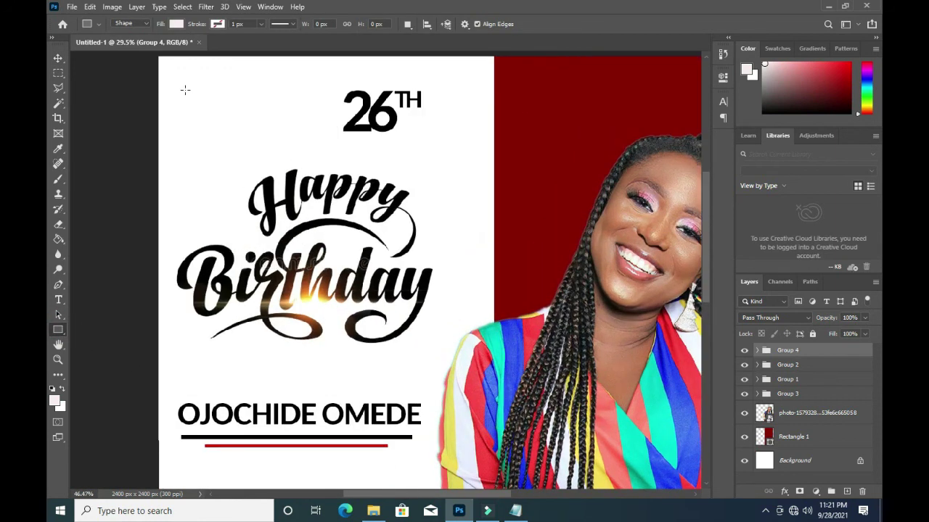
pyautogui.scroll(2, 187, 90)
pyautogui.scroll(1, 179, 76)
pyautogui.moveTo(178, 77); pyautogui.dragTo(188, 90)
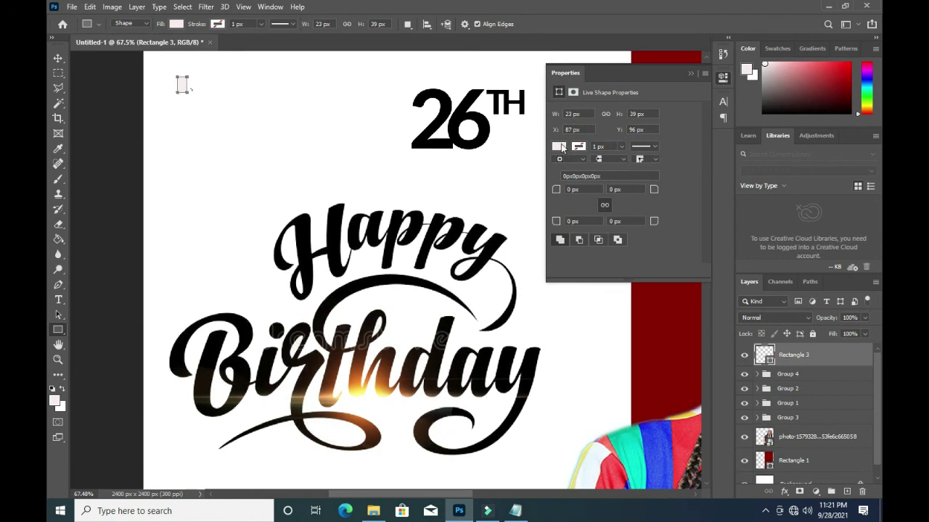
# Step: Fill the rectangle with dark red #d10202
pyautogui.click(559, 146)
pyautogui.click(570, 209)
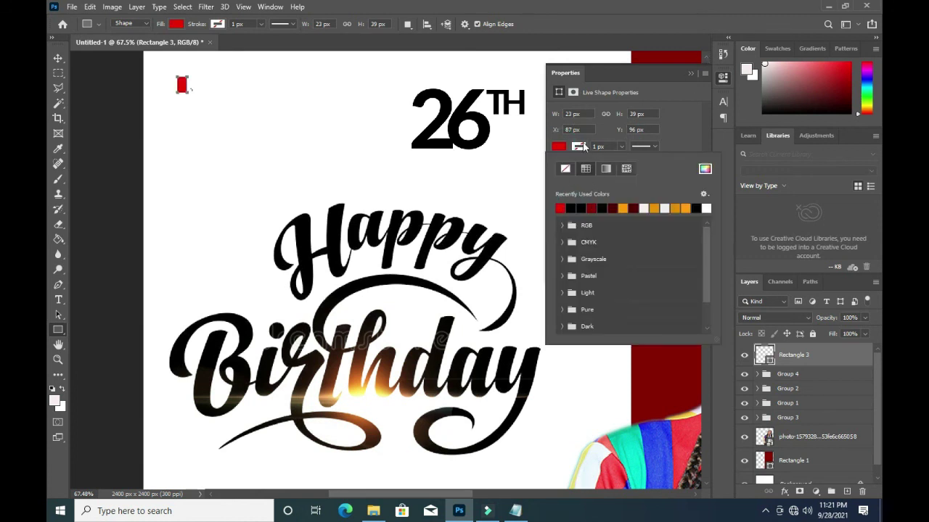
pyautogui.click(704, 168)
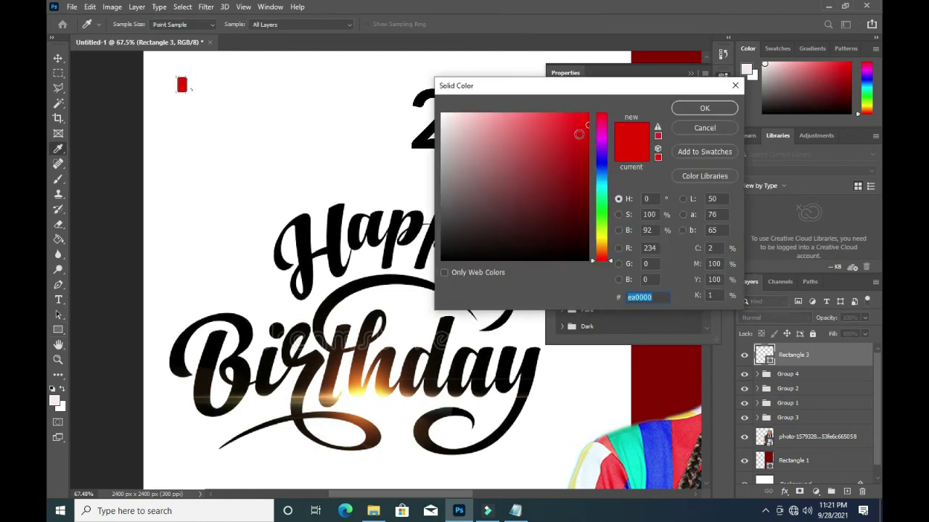
pyautogui.moveTo(589, 134); pyautogui.dragTo(587, 139)
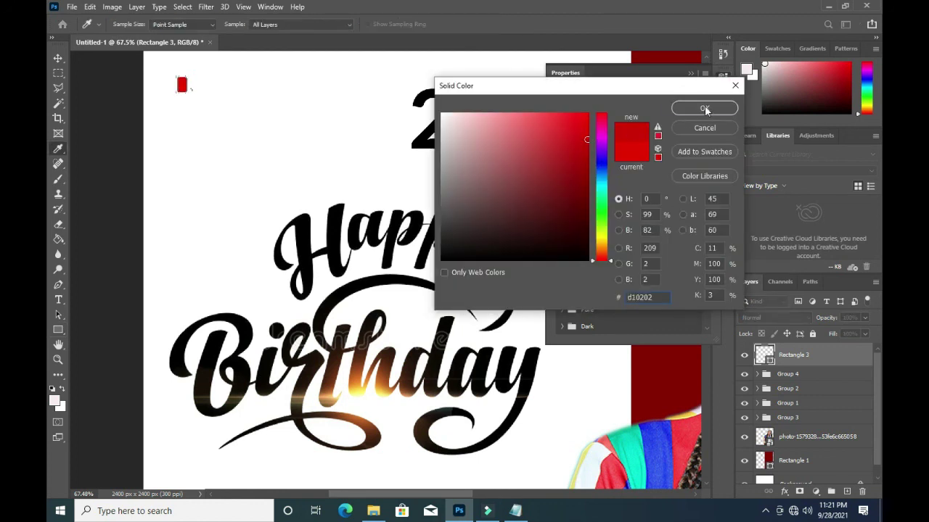
pyautogui.click(704, 108)
pyautogui.click(690, 74)
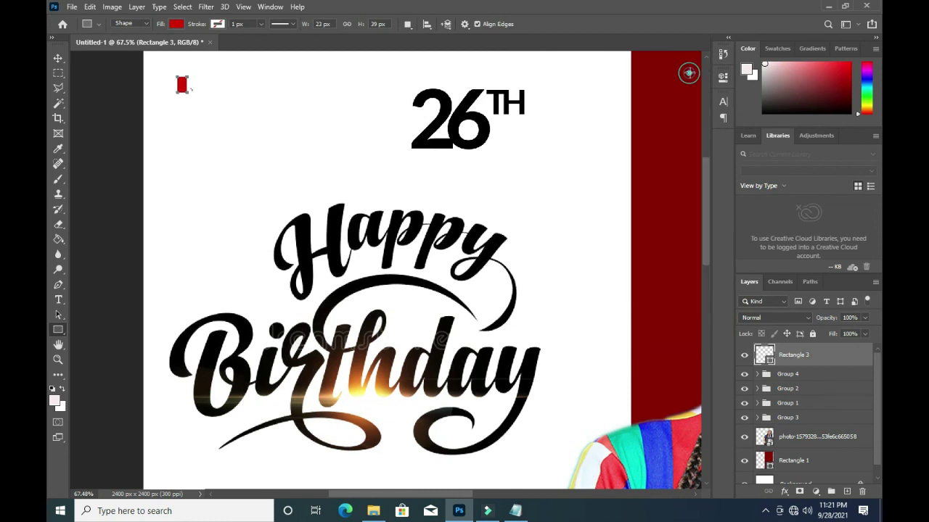
# Step: Rasterize the rectangle layer and scale it down slightly
pyautogui.click(59, 60)
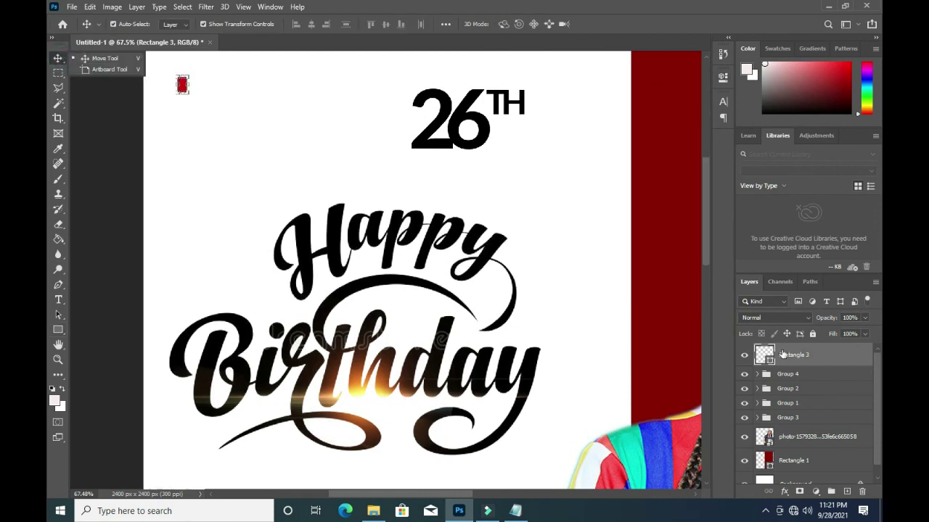
pyautogui.rightClick(783, 355)
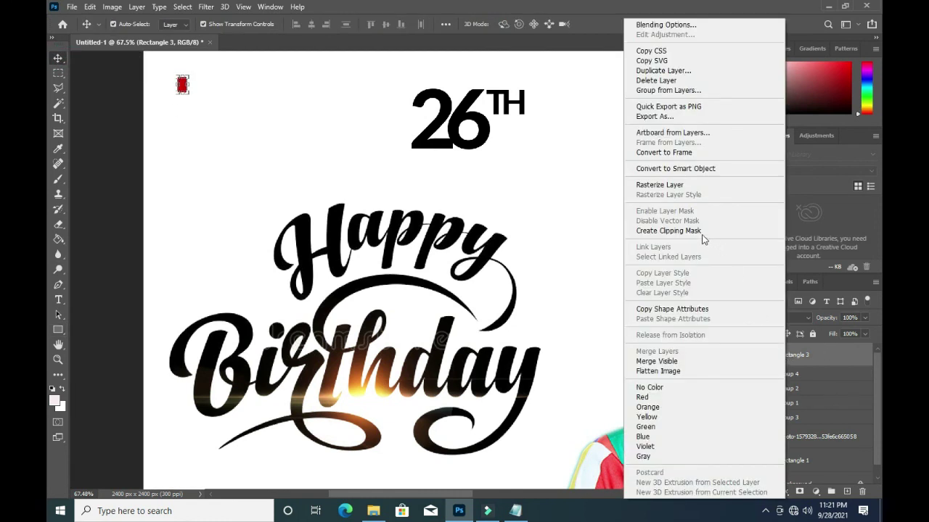
pyautogui.click(660, 185)
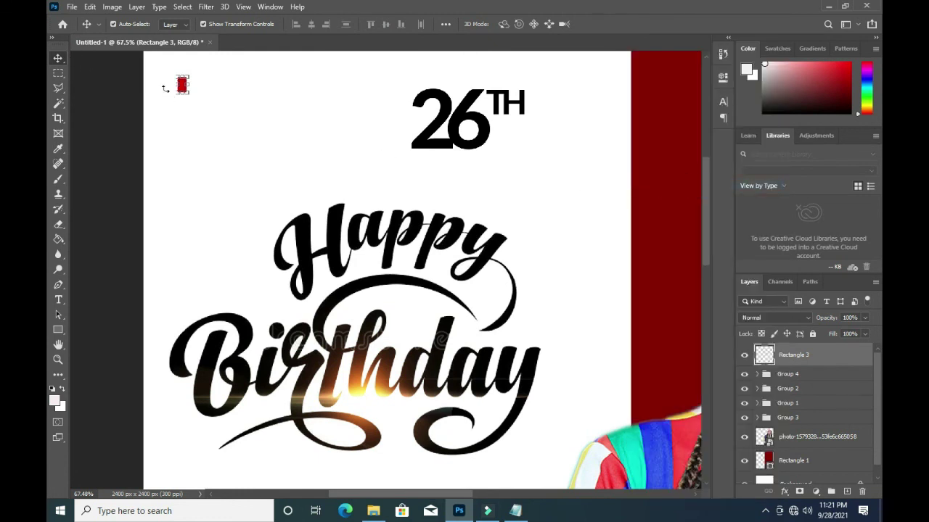
pyautogui.moveTo(185, 91); pyautogui.dragTo(183, 90)
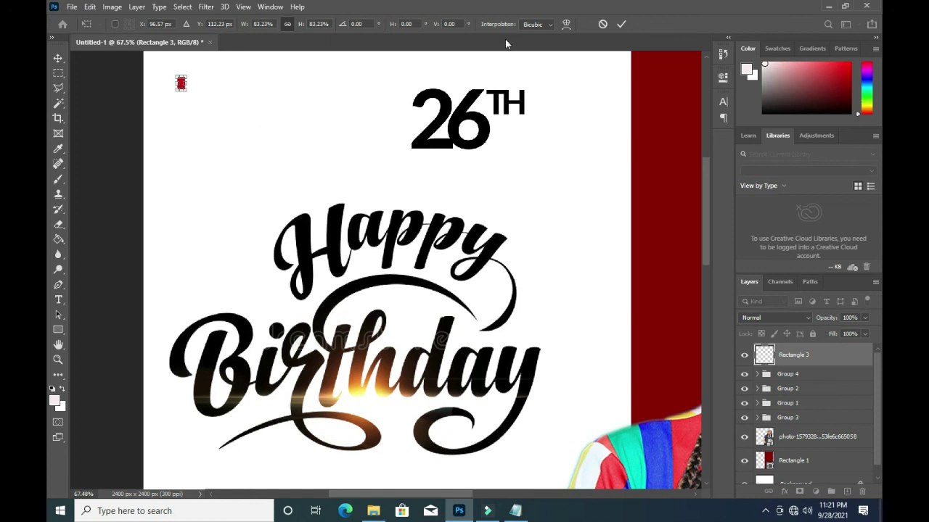
# Step: Commit the resize and copy the red rectangle into a row of four
pyautogui.click(621, 25)
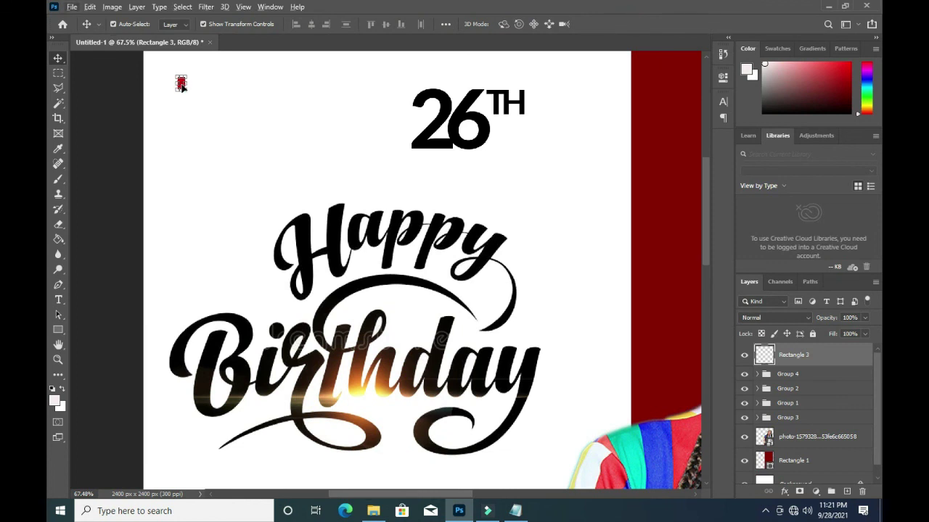
pyautogui.click(133, 106)
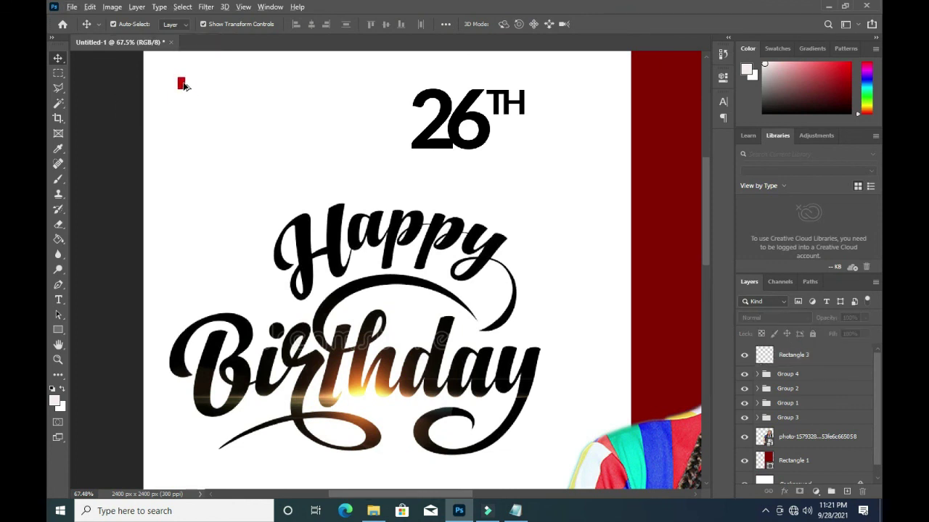
pyautogui.moveTo(183, 86); pyautogui.dragTo(200, 88)
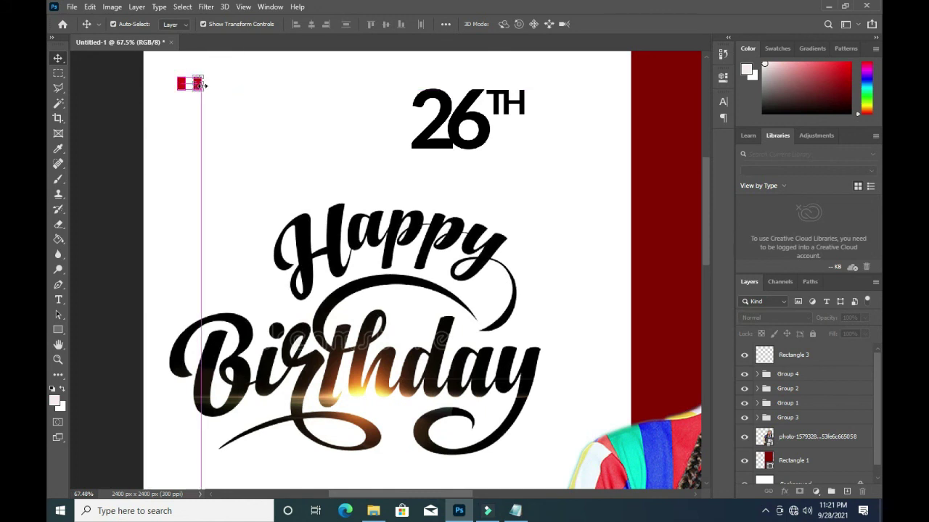
pyautogui.click(124, 96)
pyautogui.moveTo(201, 86); pyautogui.dragTo(226, 93)
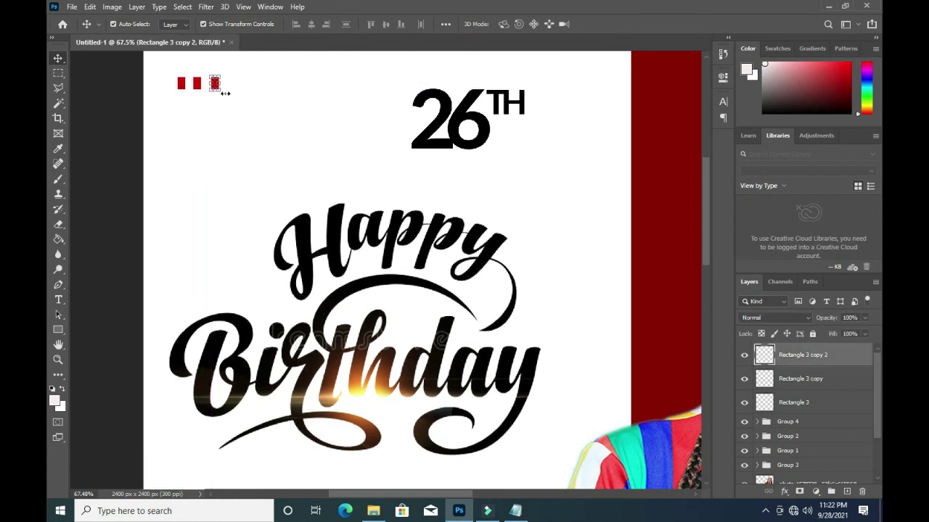
pyautogui.click(135, 87)
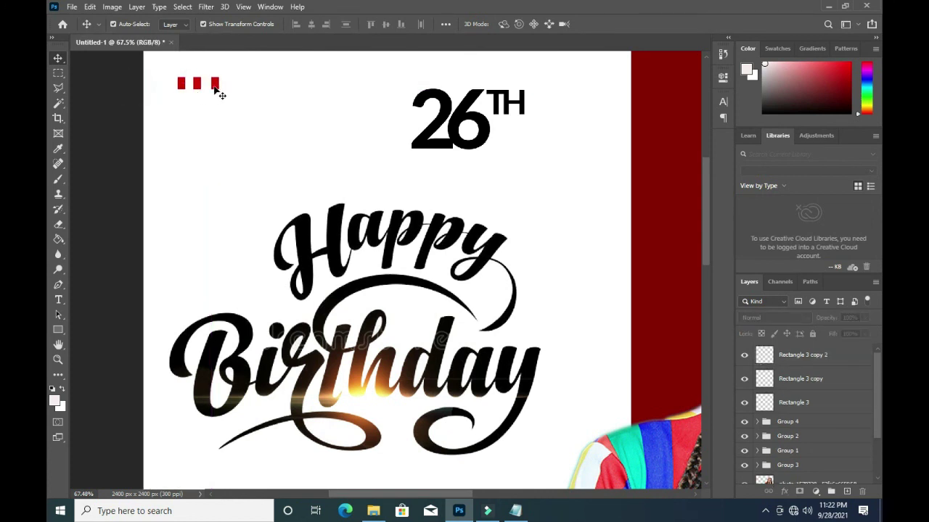
pyautogui.moveTo(214, 86)
pyautogui.mouseDown()
pyautogui.moveTo(233, 88)
pyautogui.moveTo(208, 103)
pyautogui.mouseUp()
# Step: Duplicate the rectangle row downward until there are five stacked rows
pyautogui.hotkey('ctrl', 'e')
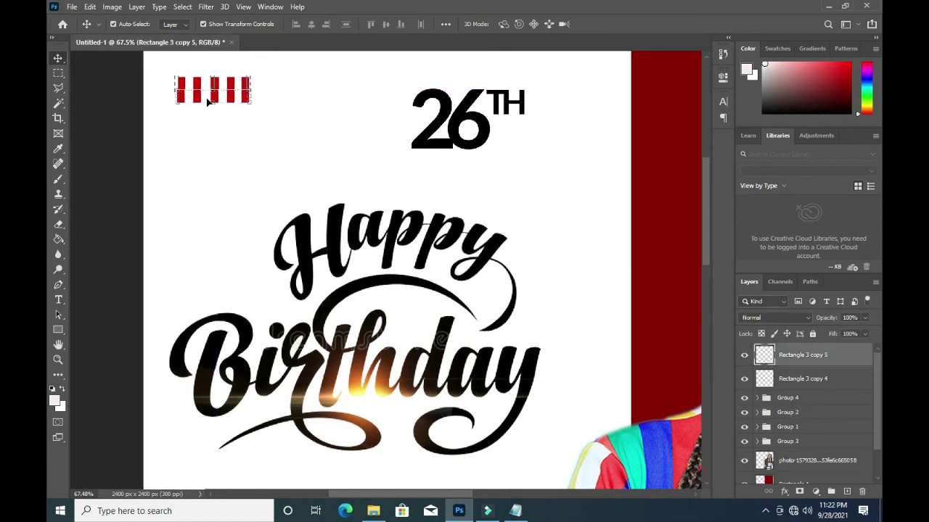
pyautogui.press('Down')
pyautogui.press('Down')
pyautogui.press('Down')
pyautogui.press('Down')
pyautogui.press('Down')
pyautogui.press('Down')
pyautogui.press('Down')
pyautogui.press('Down')
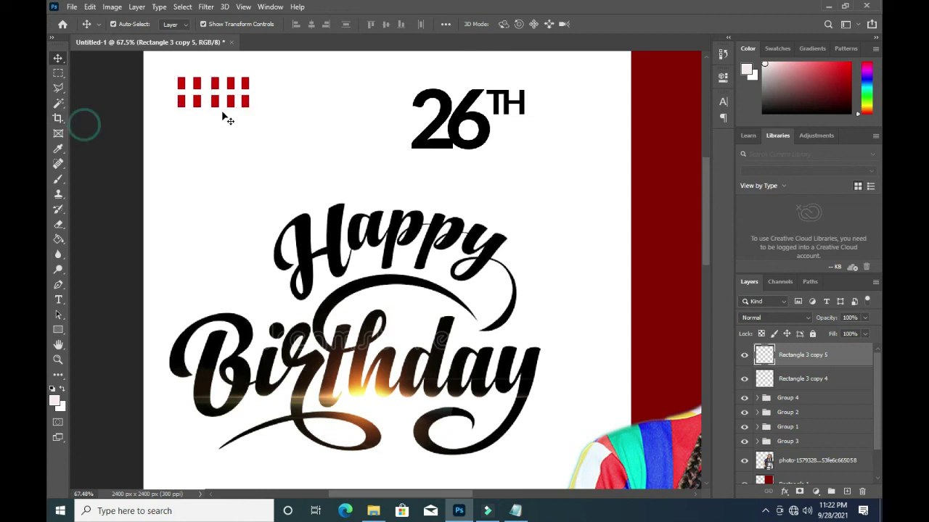
pyautogui.click(225, 113)
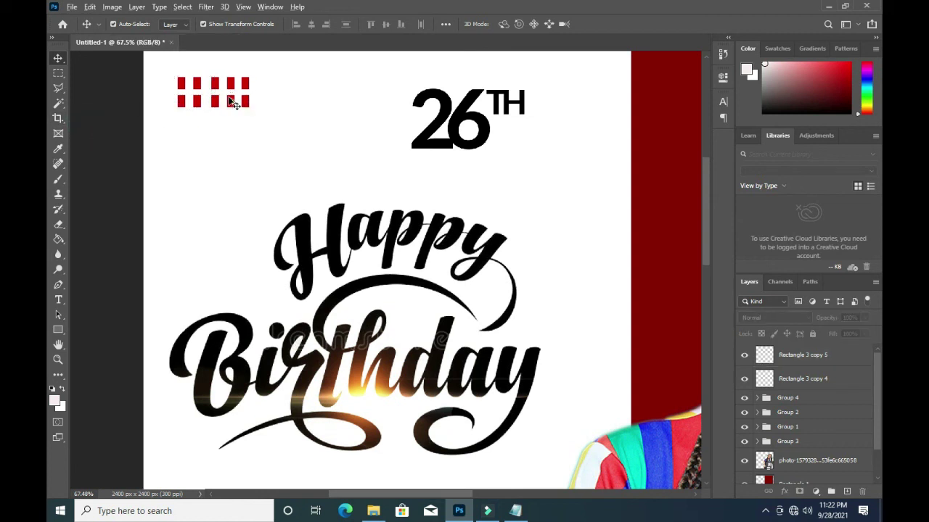
pyautogui.moveTo(230, 103); pyautogui.dragTo(230, 142)
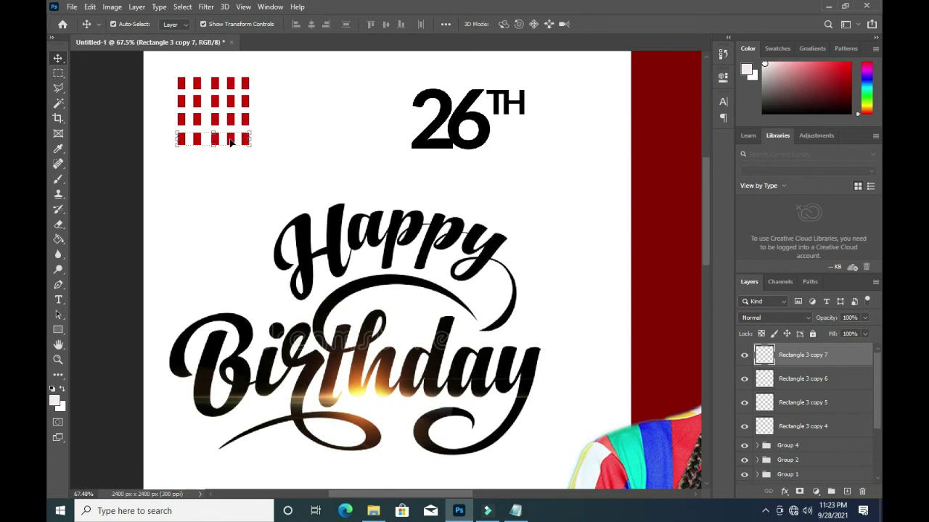
pyautogui.moveTo(231, 140); pyautogui.dragTo(229, 159)
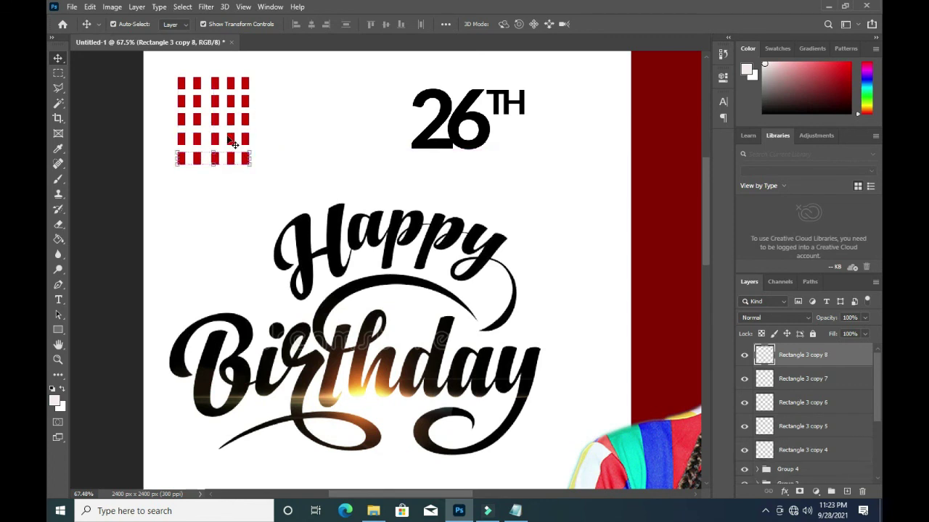
# Step: Merge all the red rectangle row layers into one layer
pyautogui.keyDown('shift'); pyautogui.click(790, 452); pyautogui.keyUp('shift')
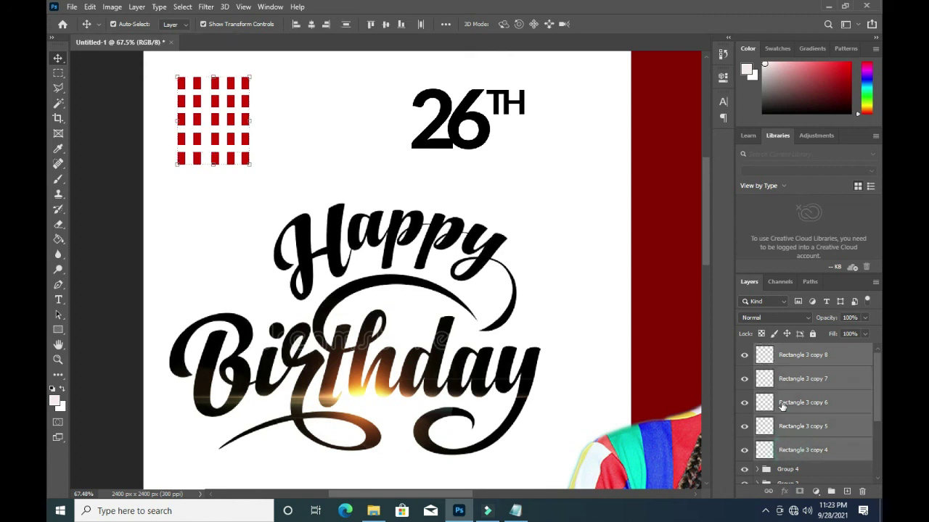
pyautogui.rightClick(789, 354)
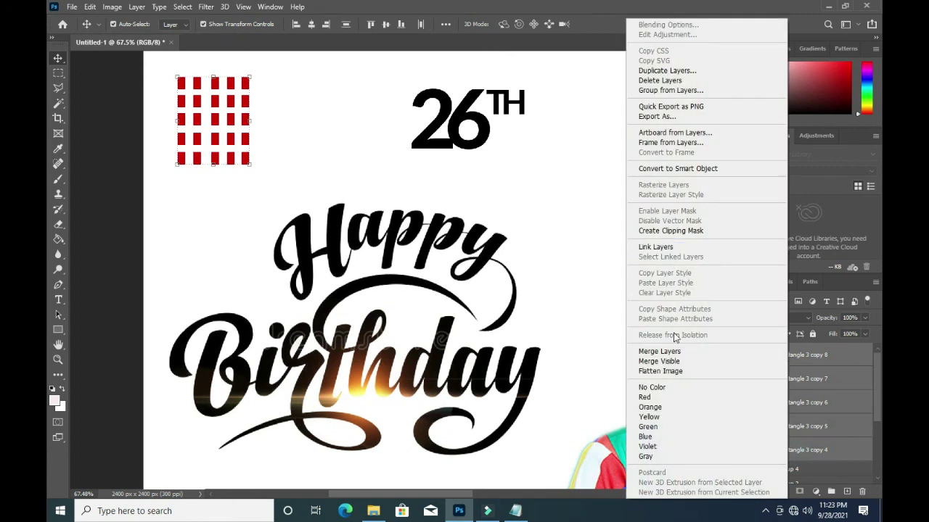
pyautogui.click(671, 351)
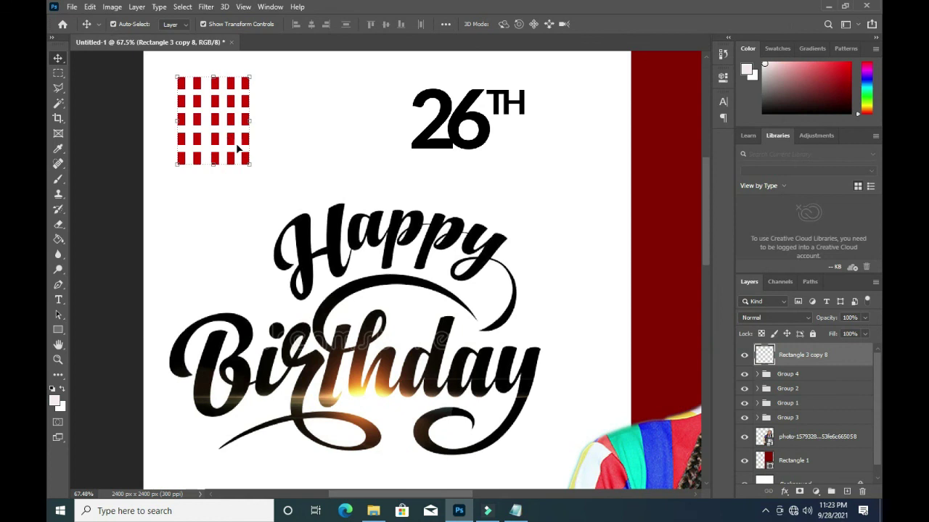
# Step: Shrink the red grid to about 67% and place it beside 26TH
pyautogui.moveTo(250, 166); pyautogui.dragTo(236, 148)
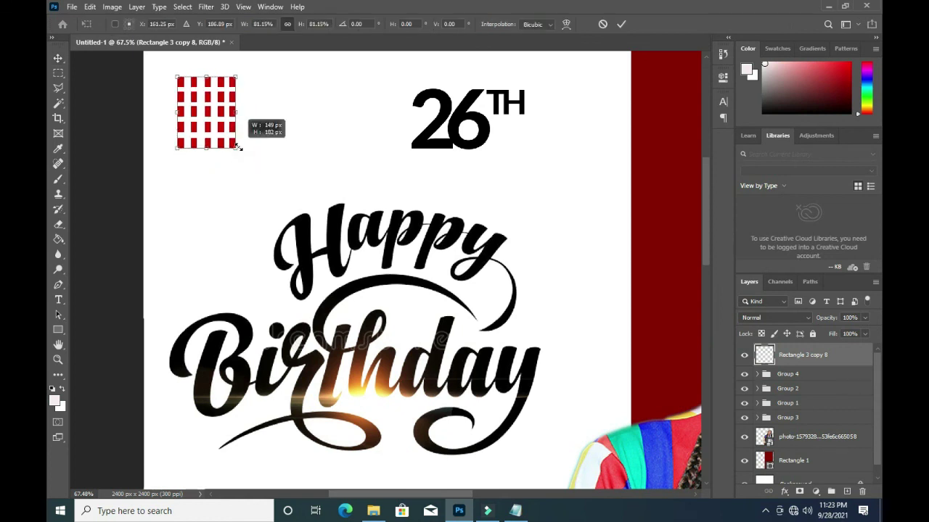
pyautogui.moveTo(208, 111); pyautogui.dragTo(577, 123)
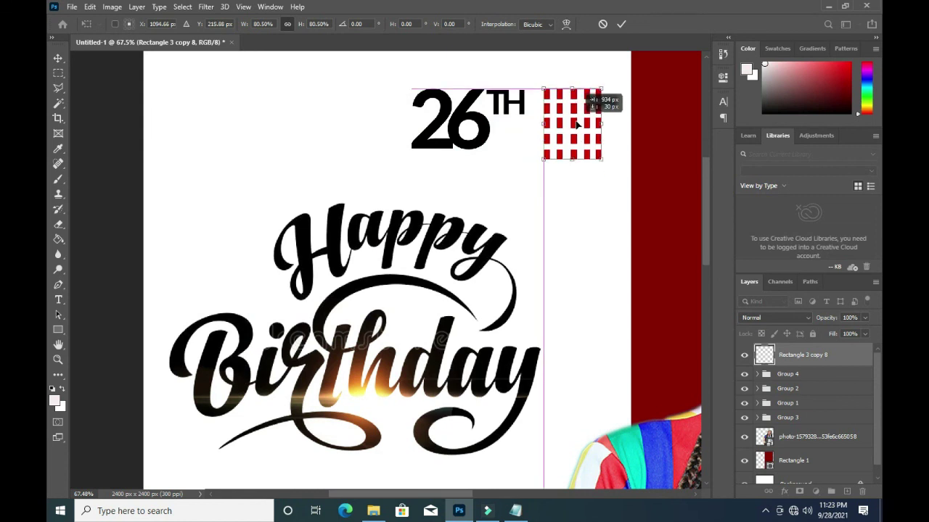
pyautogui.moveTo(577, 125); pyautogui.dragTo(588, 125)
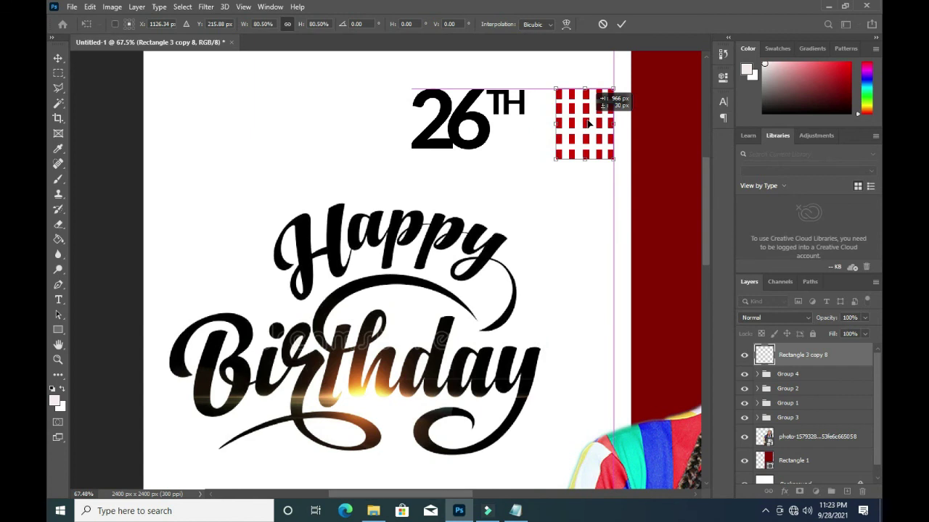
pyautogui.moveTo(589, 123); pyautogui.dragTo(594, 123)
pyautogui.moveTo(559, 159); pyautogui.dragTo(571, 147)
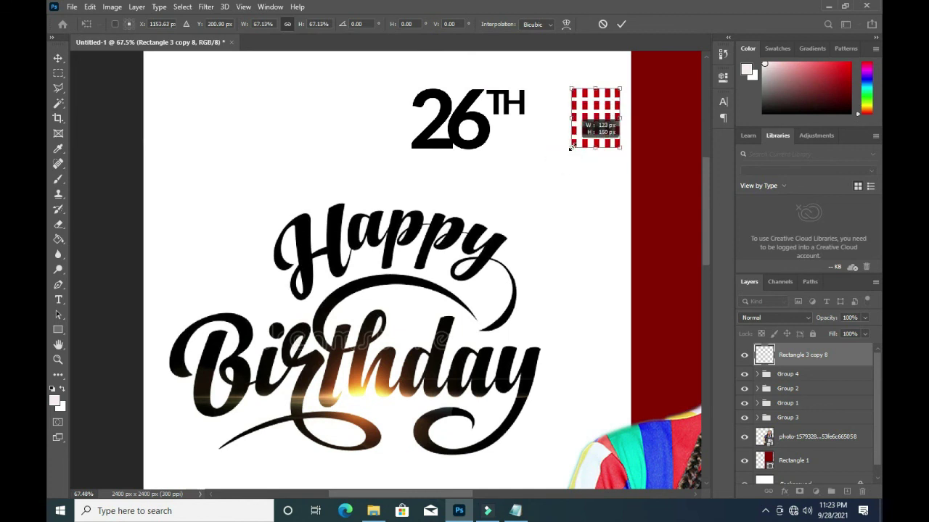
pyautogui.click(620, 25)
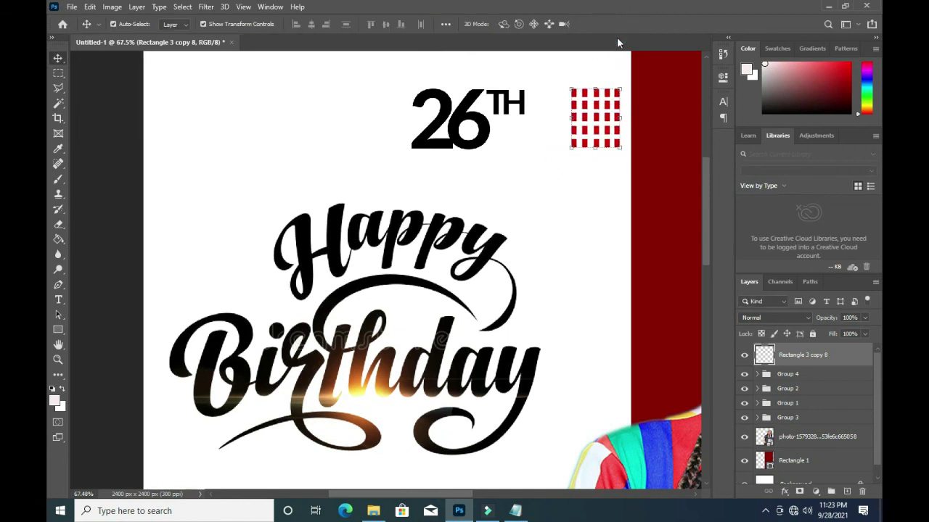
# Step: Scale the 26TH group down slightly and move it next to the red grid
pyautogui.click(792, 419)
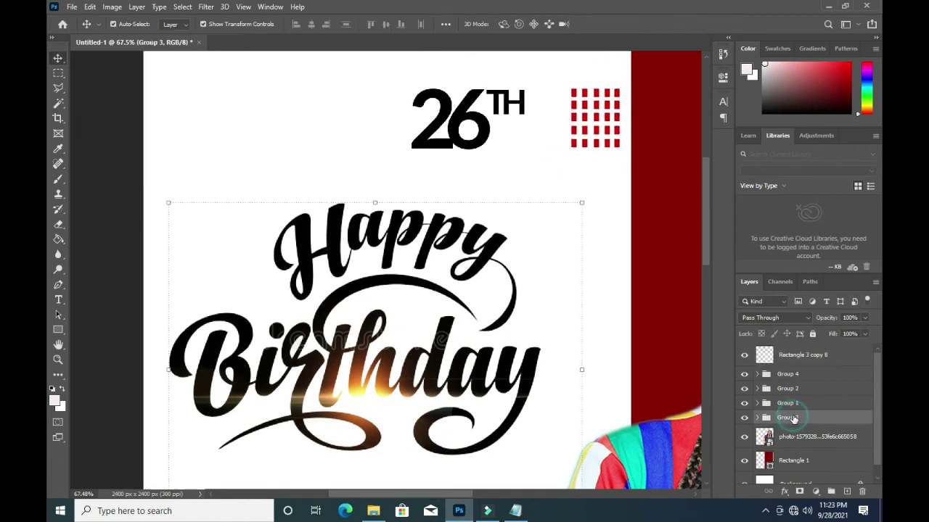
pyautogui.click(790, 403)
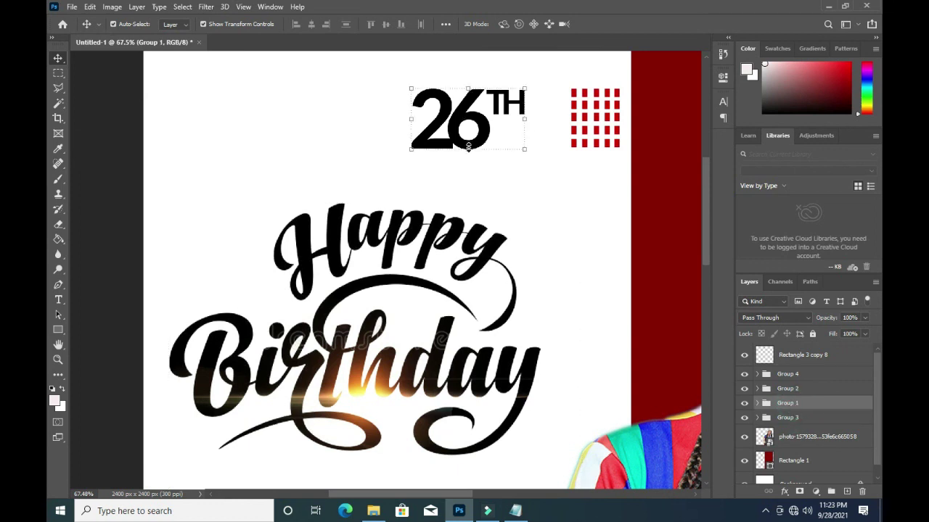
pyautogui.hotkey('ctrl', 't')
pyautogui.moveTo(468, 149)
pyautogui.mouseDown()
pyautogui.moveTo(487, 116)
pyautogui.moveTo(510, 117)
pyautogui.mouseUp()
pyautogui.click(620, 23)
# Step: Place a copy of the red grid in the bottom-left corner, nudged up slightly
pyautogui.scroll(-1, 599, 128)
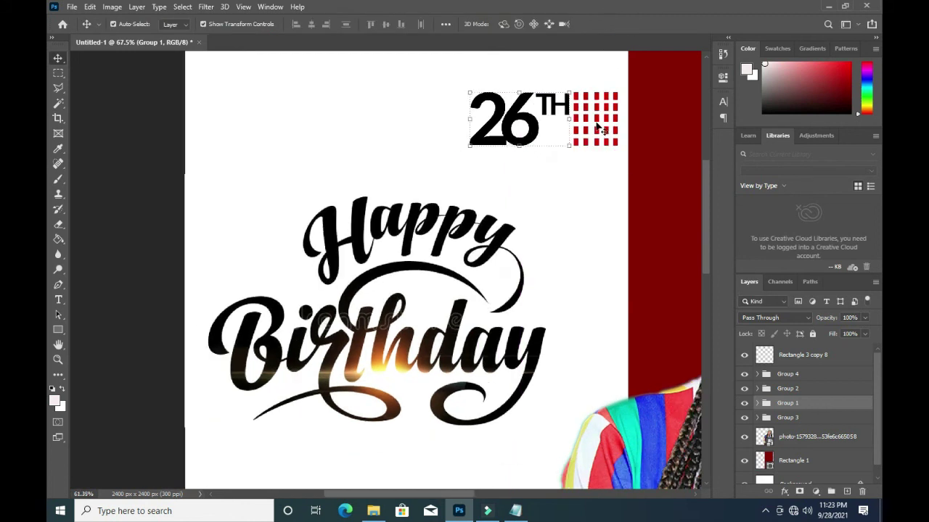
pyautogui.scroll(-4, 599, 130)
pyautogui.scroll(-1, 599, 134)
pyautogui.scroll(-2, 599, 138)
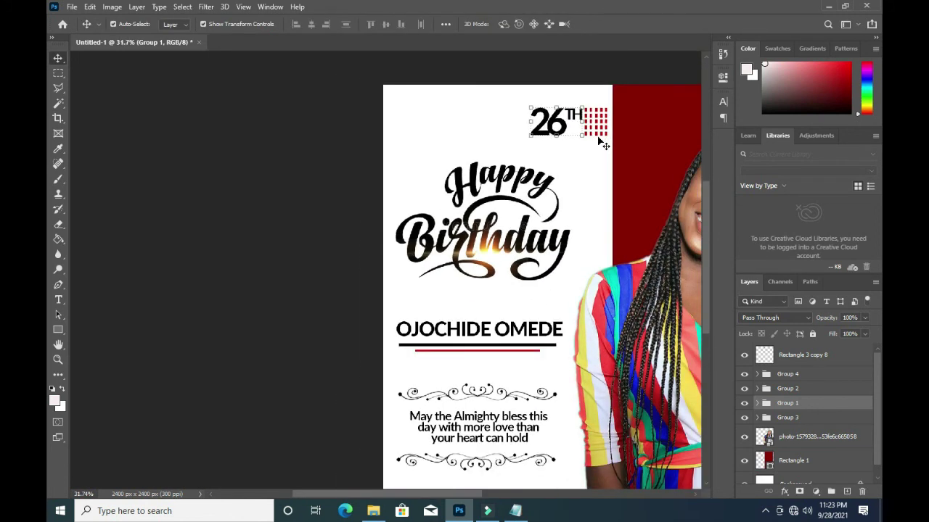
pyautogui.moveTo(601, 144); pyautogui.dragTo(201, 460)
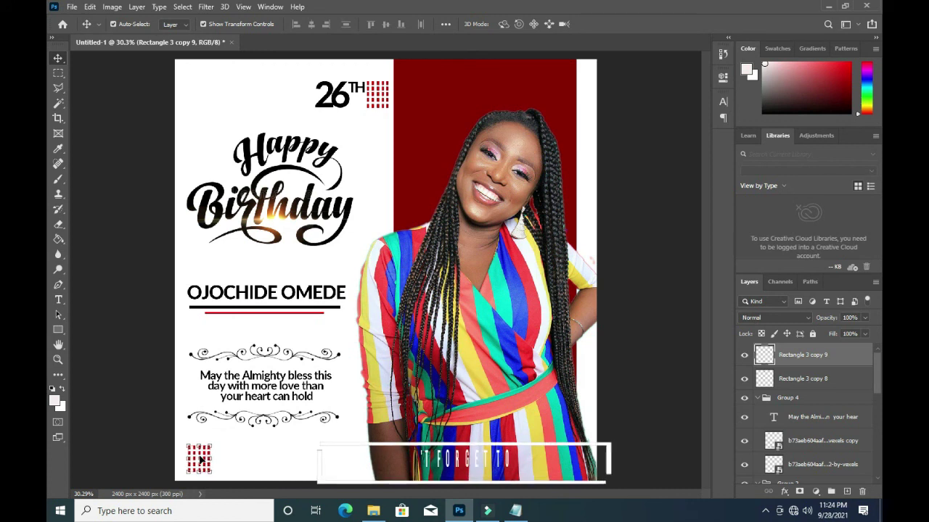
pyautogui.hotkey('shift', 'Up')
pyautogui.hotkey('shift', 'Up')
pyautogui.hotkey('shift', 'Up')
# Step: Draw a thin red bar along the bottom beside the small grid
pyautogui.click(127, 428)
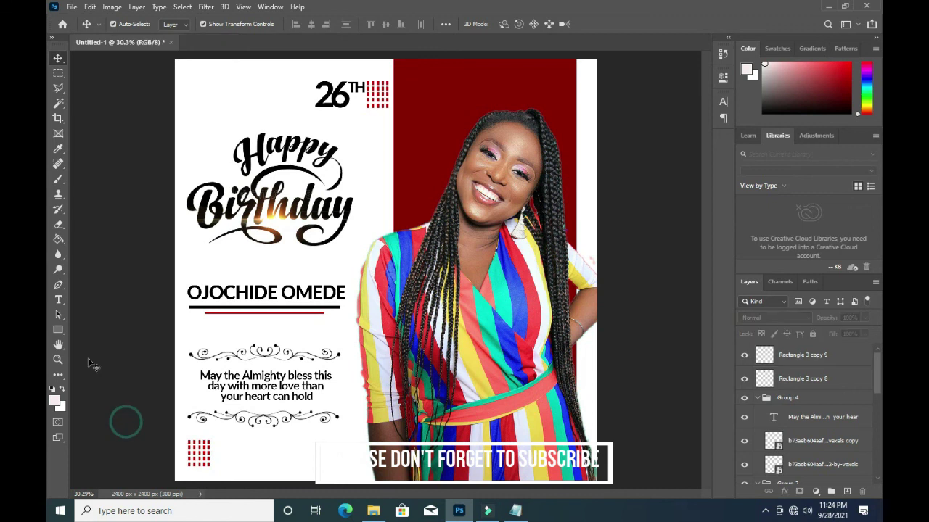
pyautogui.click(58, 330)
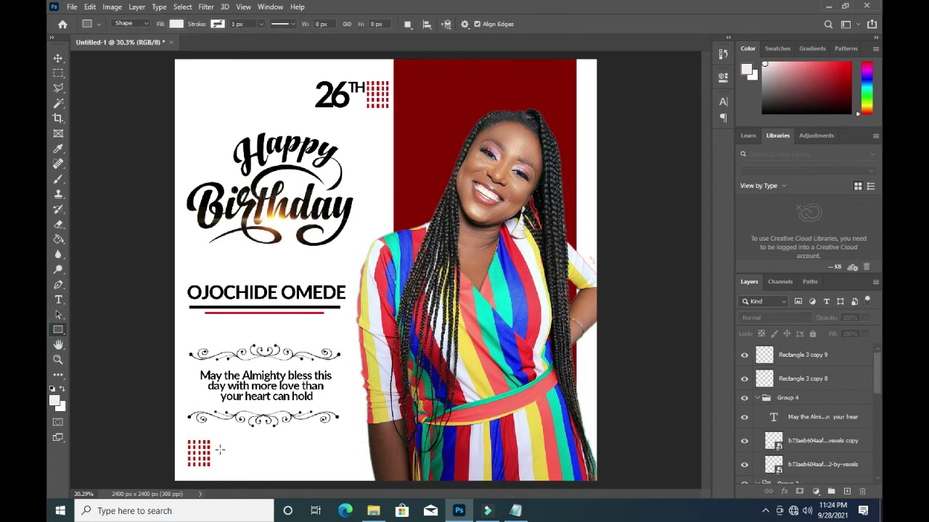
pyautogui.moveTo(221, 449); pyautogui.dragTo(415, 458)
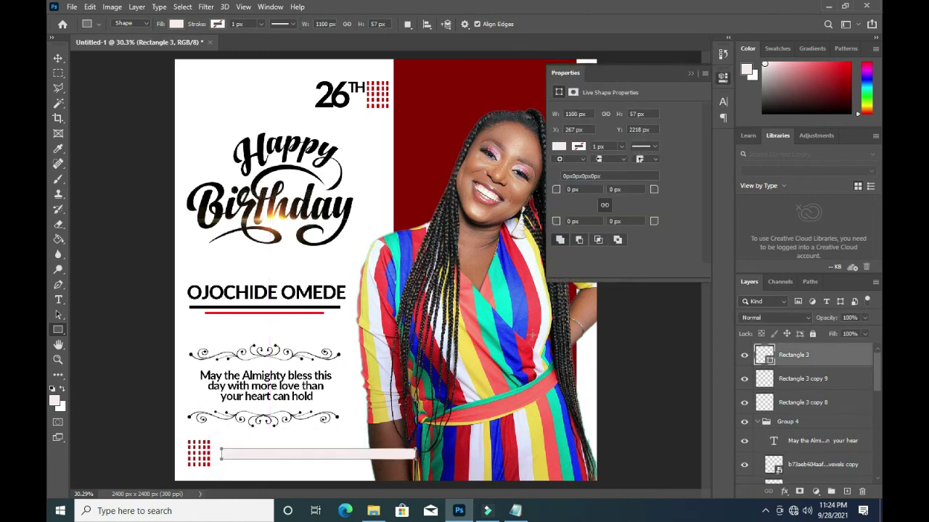
pyautogui.click(559, 146)
pyautogui.click(563, 207)
# Step: Move the red bar's layer down so it sits behind the photo
pyautogui.click(58, 58)
pyautogui.moveTo(811, 355)
pyautogui.mouseDown()
pyautogui.moveTo(817, 428)
pyautogui.moveTo(806, 506)
pyautogui.mouseUp()
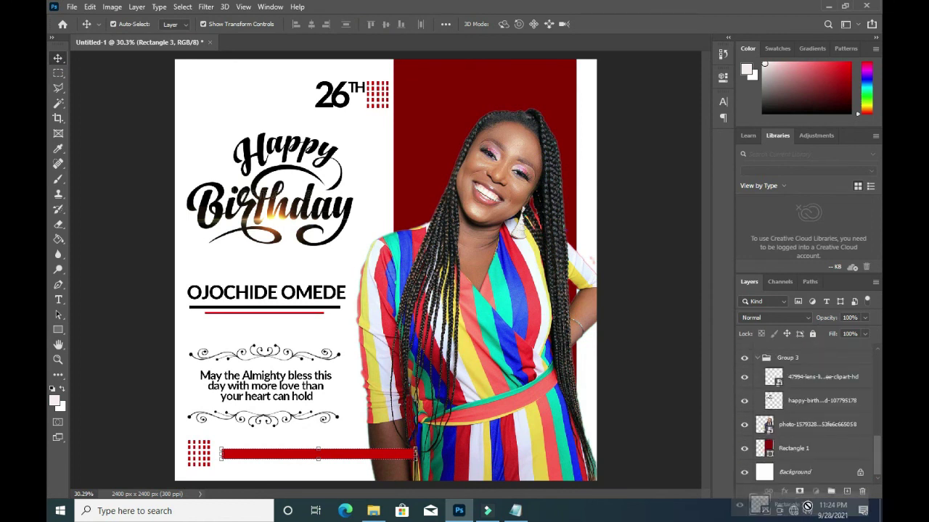
pyautogui.moveTo(807, 505); pyautogui.dragTo(807, 436)
pyautogui.click(640, 417)
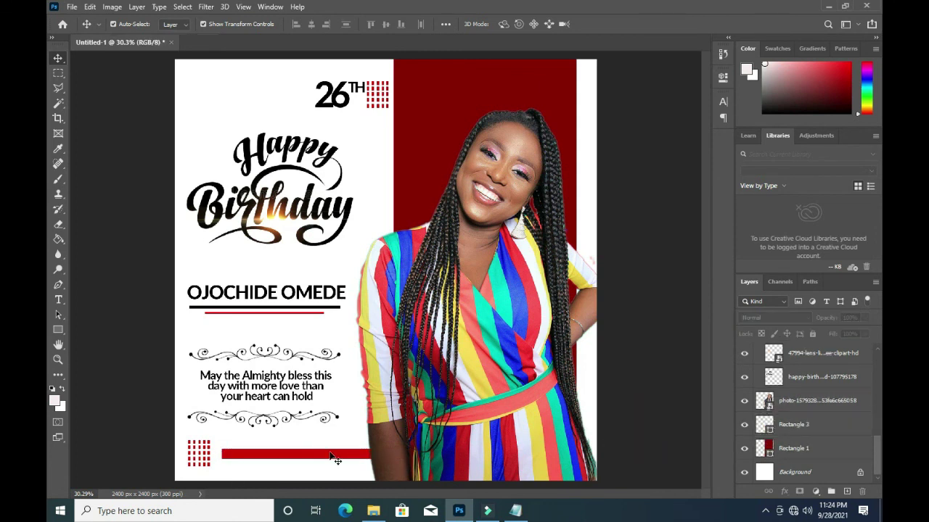
# Step: Nudge the red bar slightly lower and rasterize the photo layer
pyautogui.moveTo(283, 458); pyautogui.dragTo(284, 466)
pyautogui.click(692, 407)
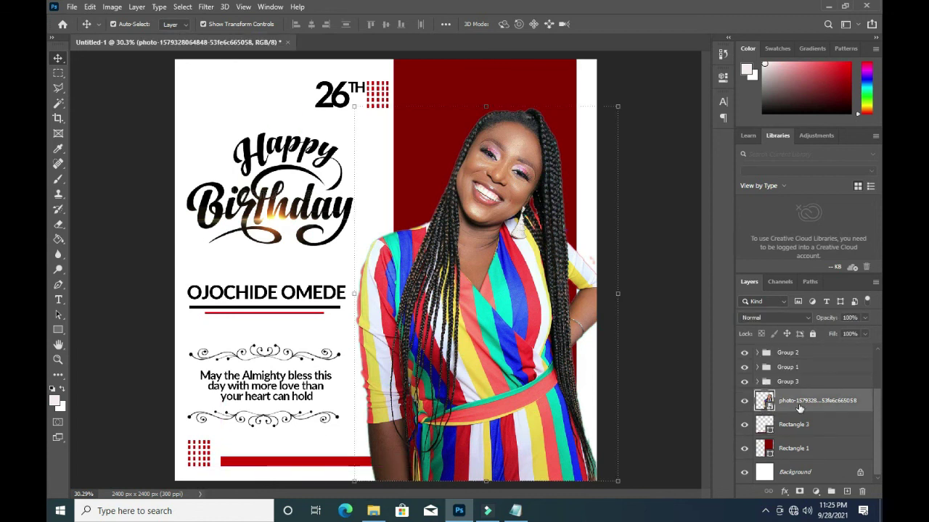
pyautogui.rightClick(800, 408)
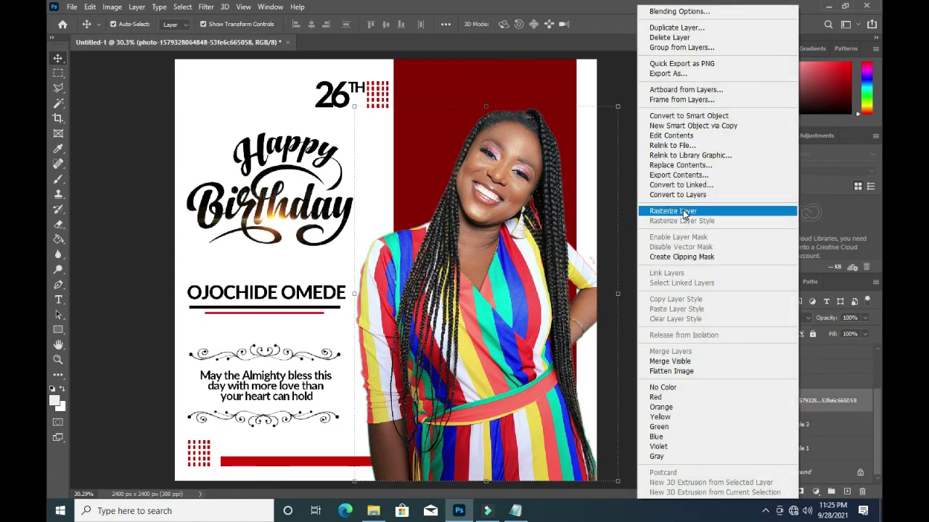
pyautogui.click(679, 210)
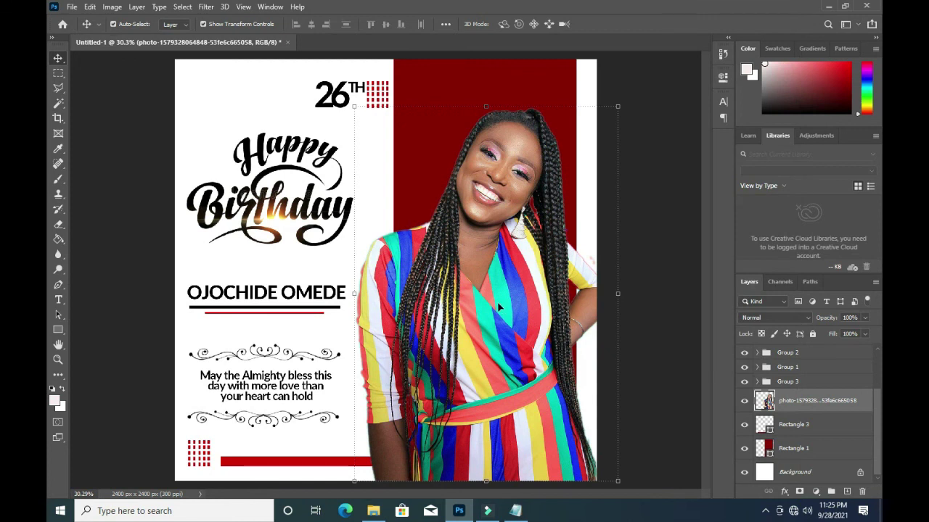
# Step: Duplicate the photo and position the copy over the white left side
pyautogui.moveTo(848, 408); pyautogui.dragTo(850, 491)
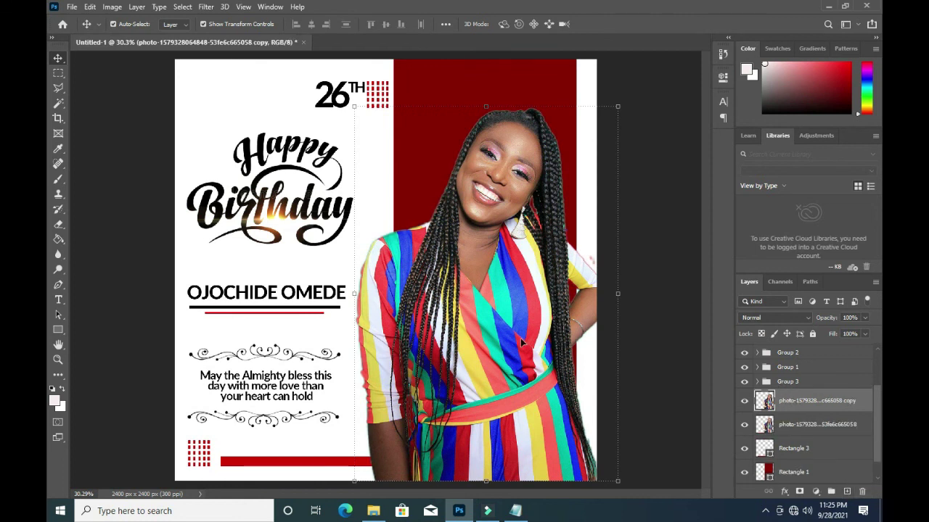
pyautogui.moveTo(514, 339)
pyautogui.mouseDown()
pyautogui.moveTo(293, 279)
pyautogui.moveTo(274, 291)
pyautogui.mouseUp()
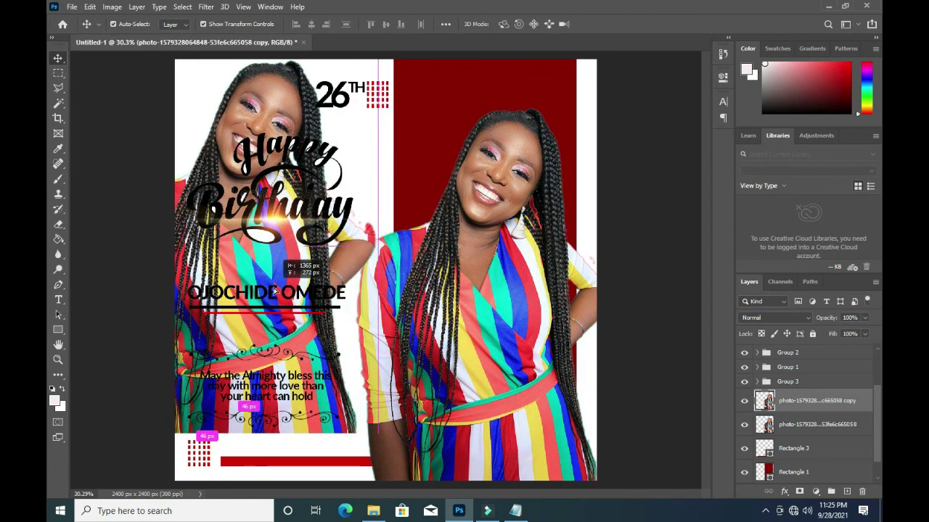
pyautogui.moveTo(274, 293); pyautogui.dragTo(274, 291)
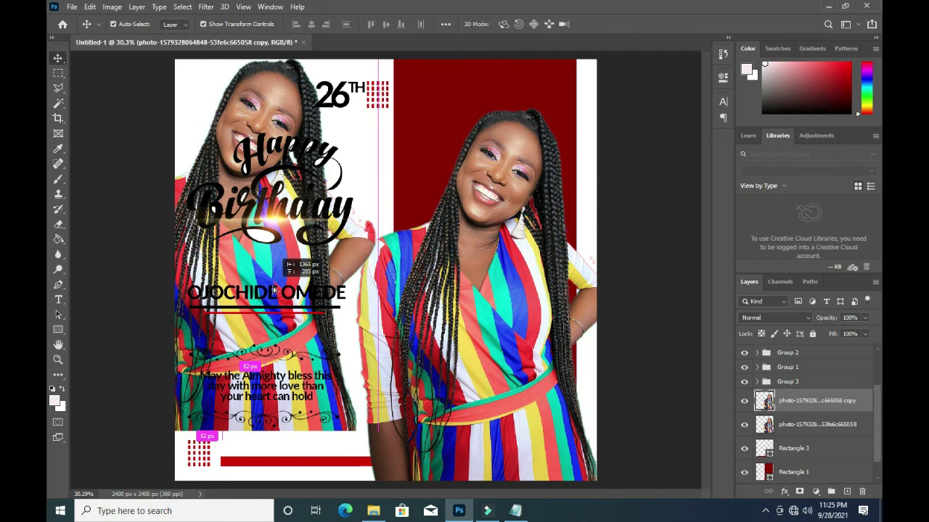
pyautogui.moveTo(275, 291); pyautogui.dragTo(273, 292)
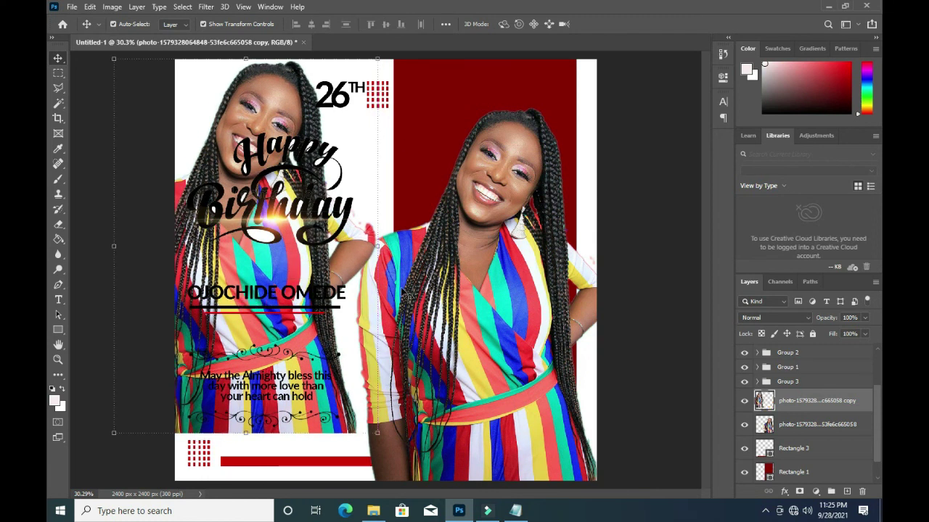
# Step: Mask the photo copy and gradient-fade its lower part into white
pyautogui.click(800, 491)
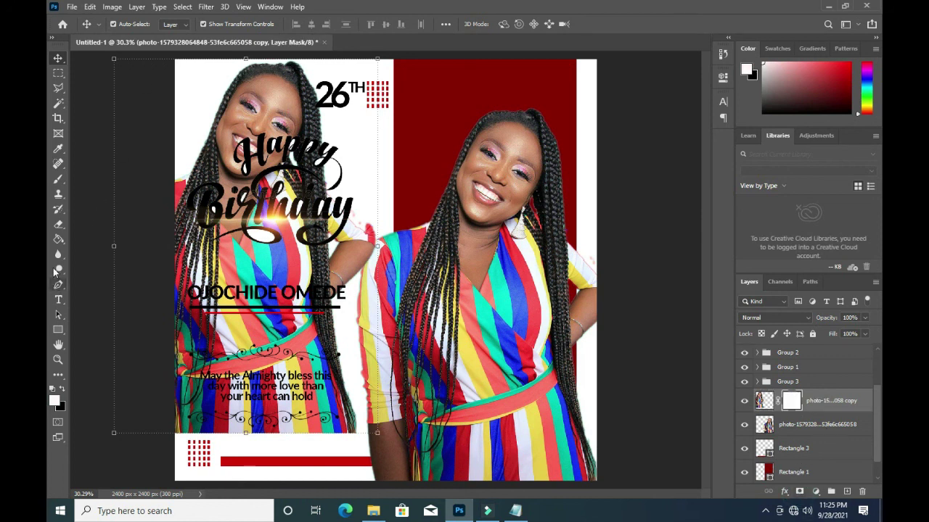
pyautogui.click(58, 240)
pyautogui.click(108, 240)
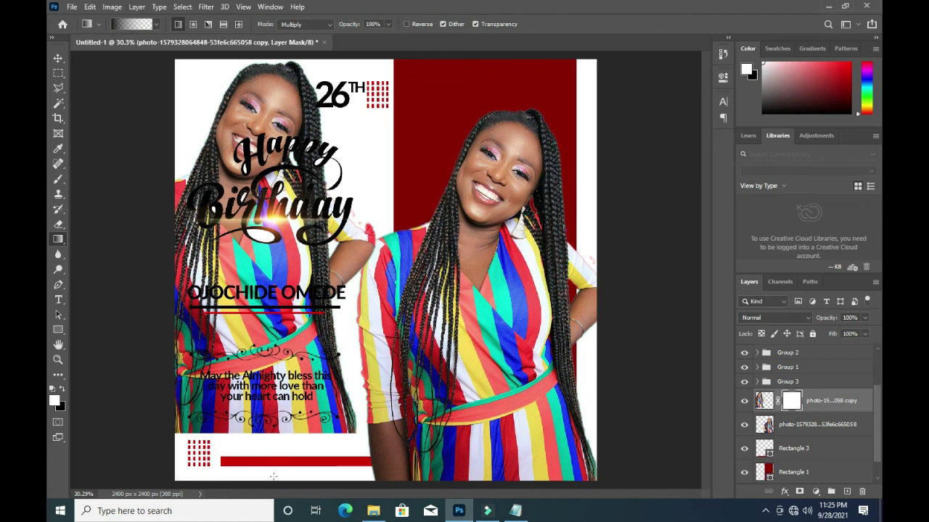
pyautogui.moveTo(266, 451); pyautogui.dragTo(267, 372)
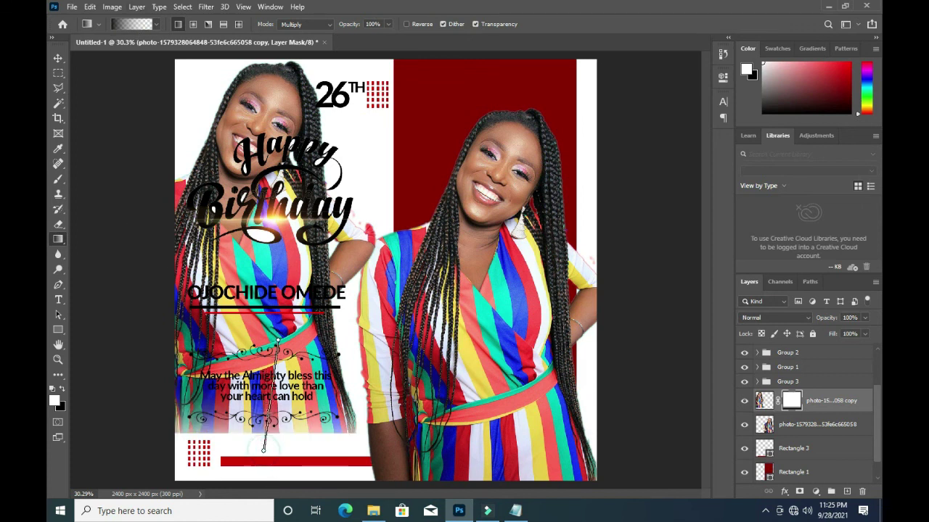
pyautogui.moveTo(264, 449); pyautogui.dragTo(276, 341)
pyautogui.moveTo(263, 449); pyautogui.dragTo(261, 407)
pyautogui.moveTo(326, 444); pyautogui.dragTo(325, 366)
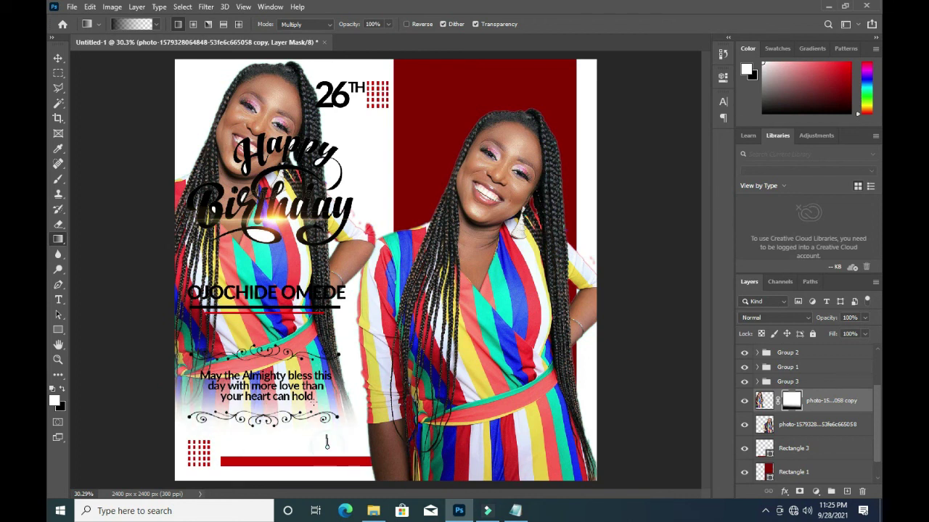
pyautogui.click(58, 58)
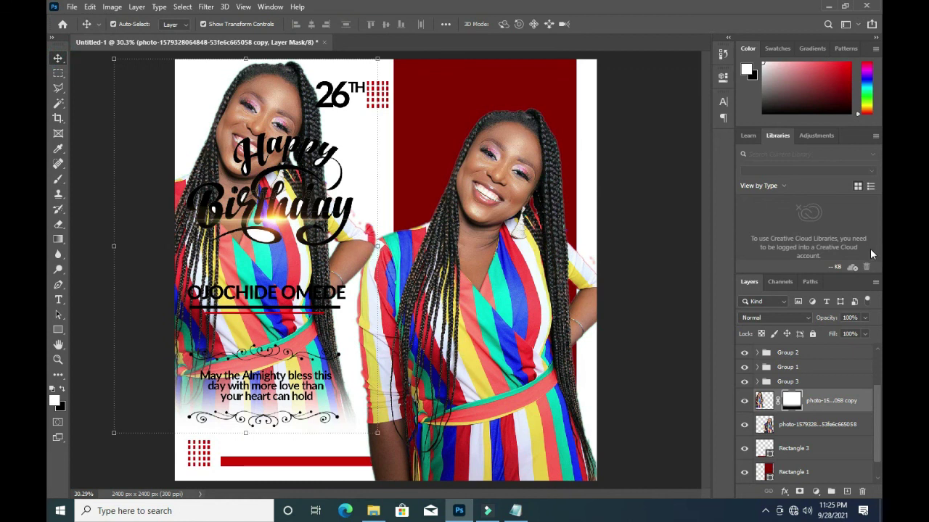
# Step: Set the left photo copy's layer opacity to 10%
pyautogui.moveTo(826, 318); pyautogui.dragTo(778, 323)
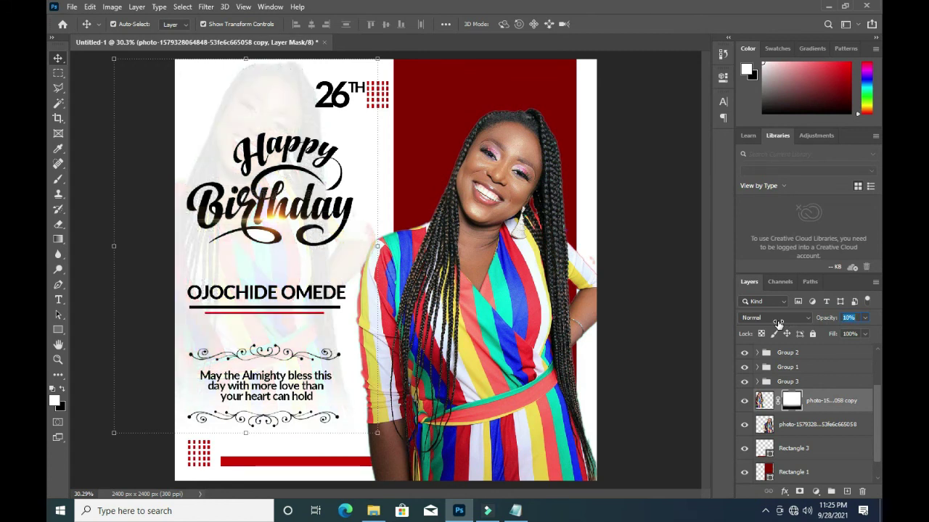
pyautogui.press('Return')
pyautogui.click(638, 203)
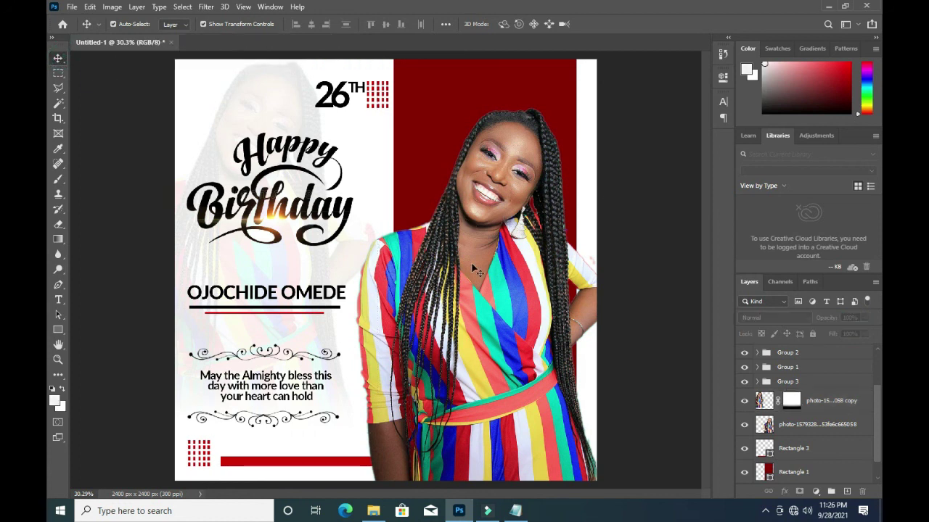
# Step: Group the photo-through-Rectangle 1 layers, then group the two grid rectangle copies
pyautogui.click(831, 404)
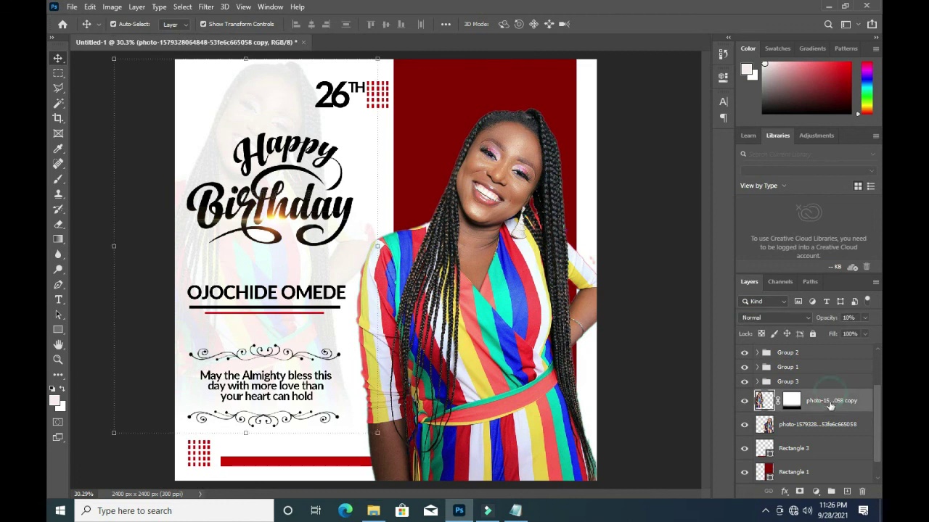
pyautogui.scroll(-1, 826, 450)
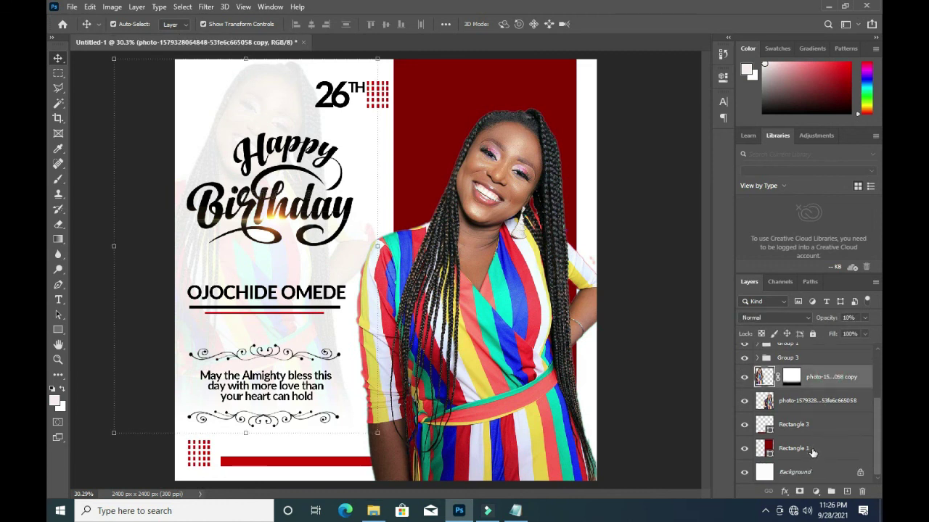
pyautogui.keyDown('shift'); pyautogui.click(805, 450); pyautogui.keyUp('shift')
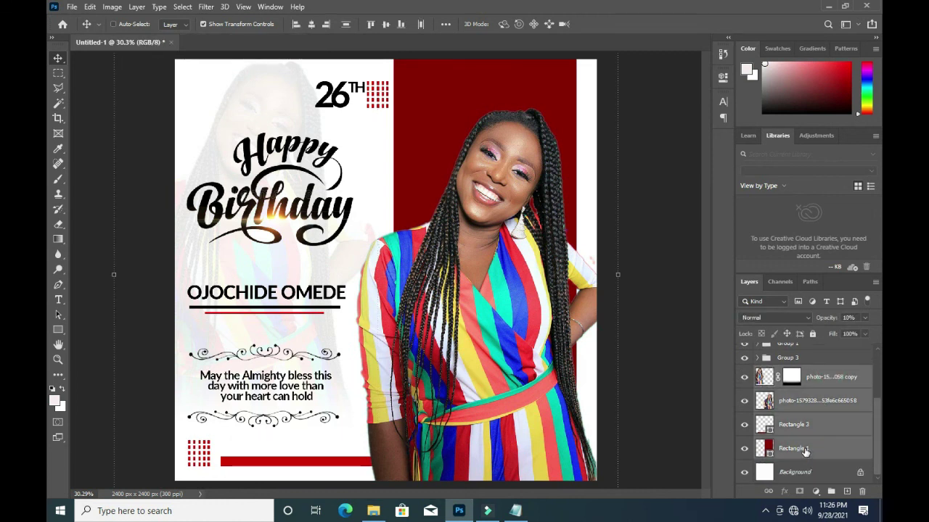
pyautogui.hotkey('ctrl', 'g')
pyautogui.click(798, 378)
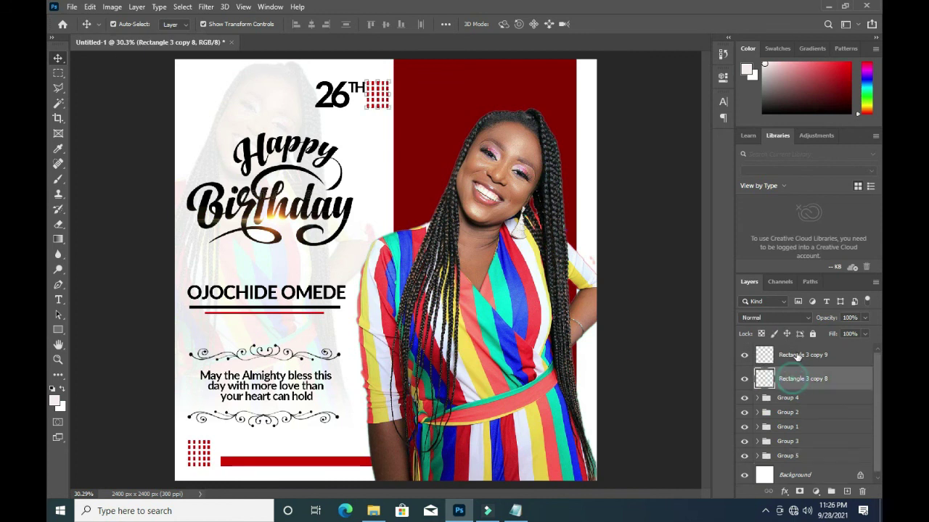
pyautogui.keyDown('shift'); pyautogui.click(798, 355); pyautogui.keyUp('shift')
pyautogui.hotkey('ctrl', 'g')
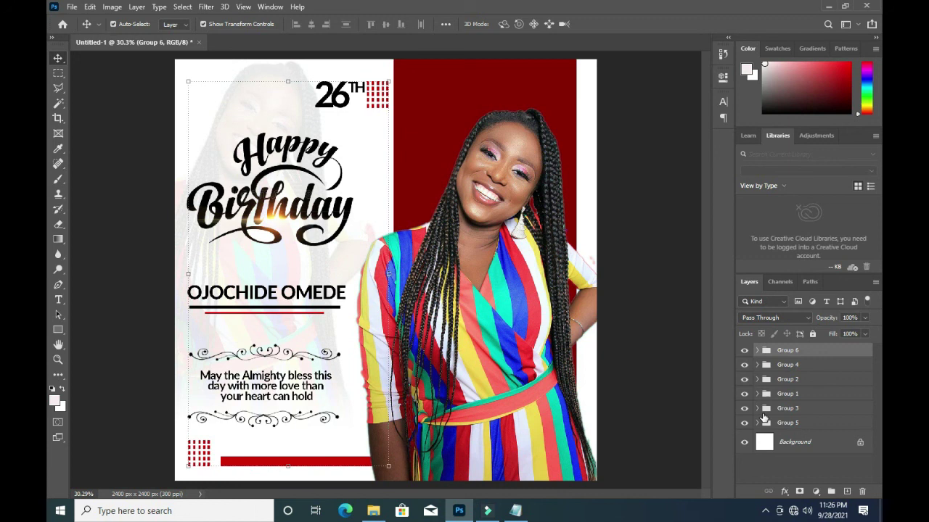
pyautogui.click(681, 395)
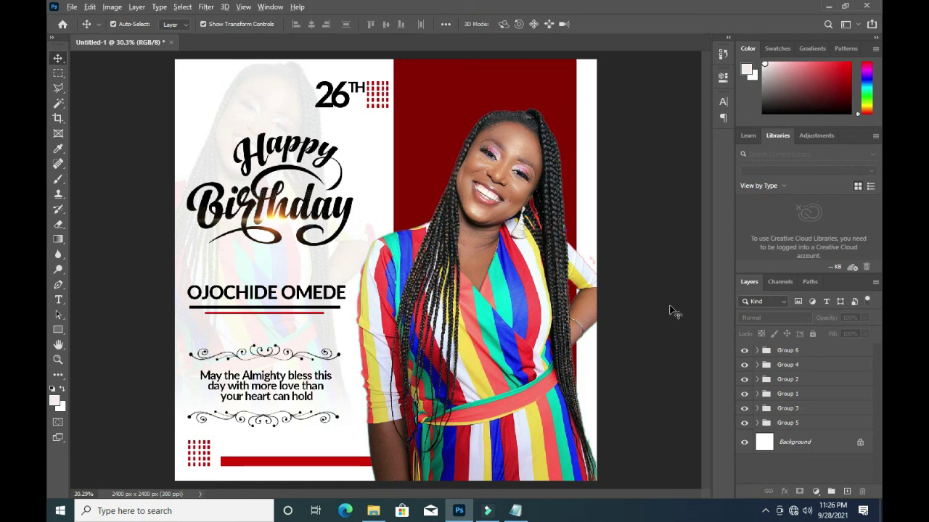
# Step: Stamp all visible layers into Layer 1, then open and cancel Camera Raw Filter
pyautogui.hotkey('ctrl', 'shift', 'alt', 'e')
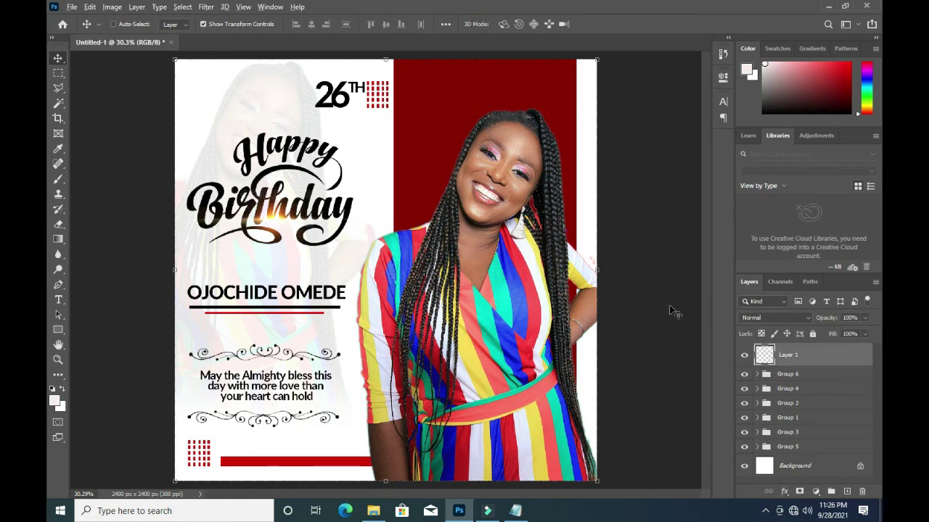
pyautogui.click(206, 7)
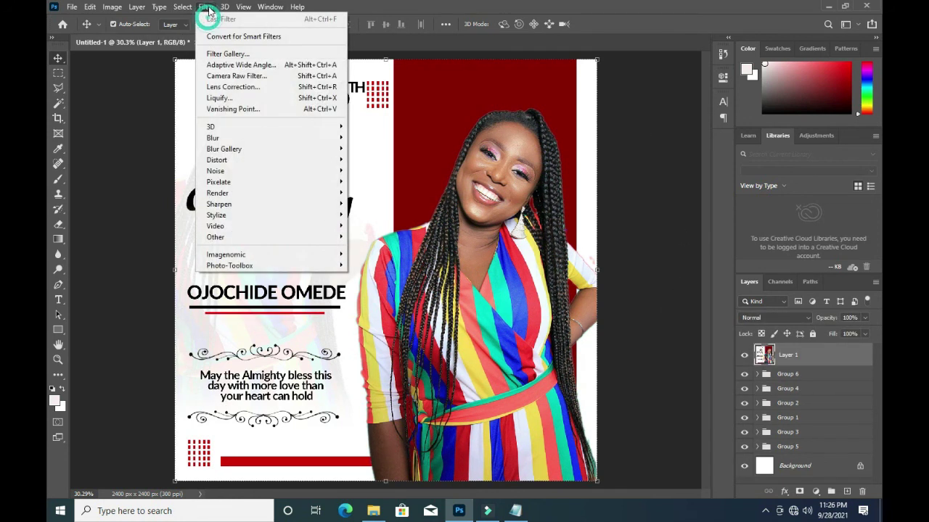
pyautogui.click(232, 77)
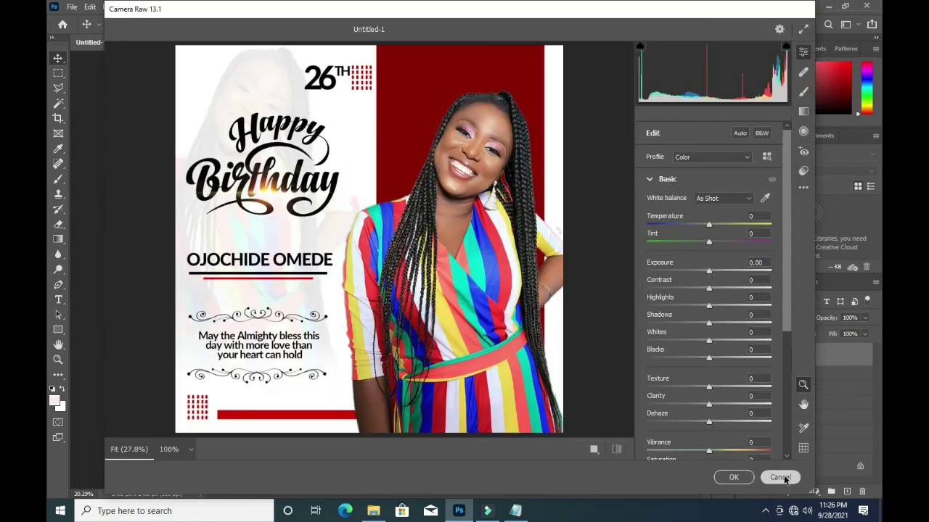
pyautogui.click(768, 475)
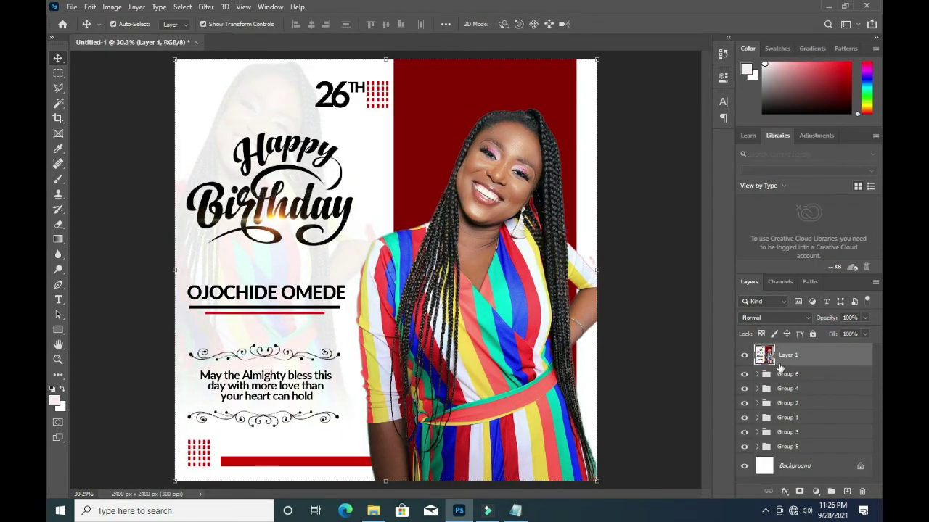
# Step: Hide Layer 1, duplicate the TH text layer, and place the copy under 26
pyautogui.click(744, 354)
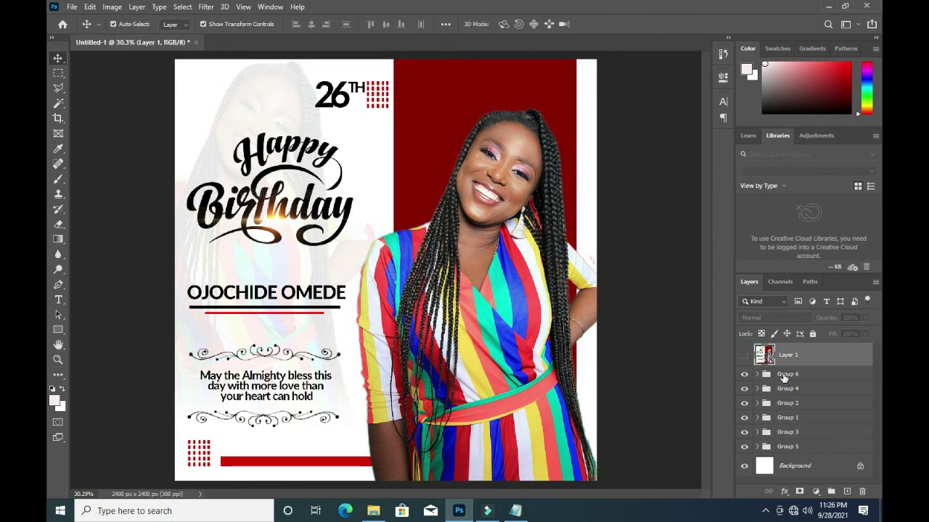
pyautogui.click(343, 107)
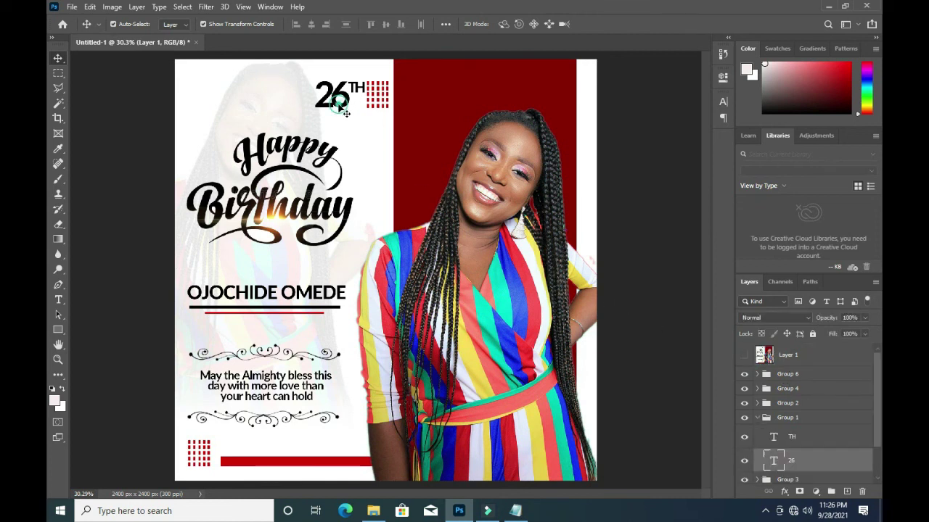
pyautogui.click(803, 437)
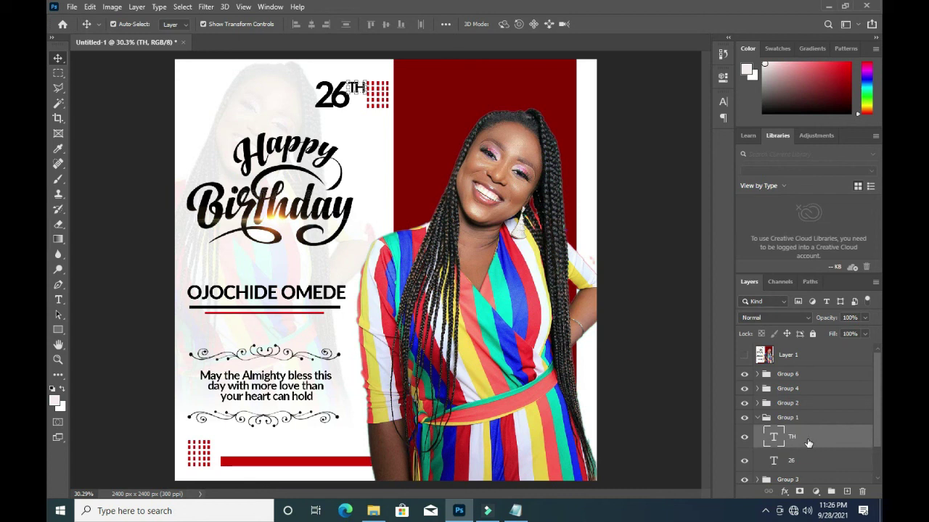
pyautogui.click(792, 438)
pyautogui.moveTo(794, 438); pyautogui.dragTo(847, 491)
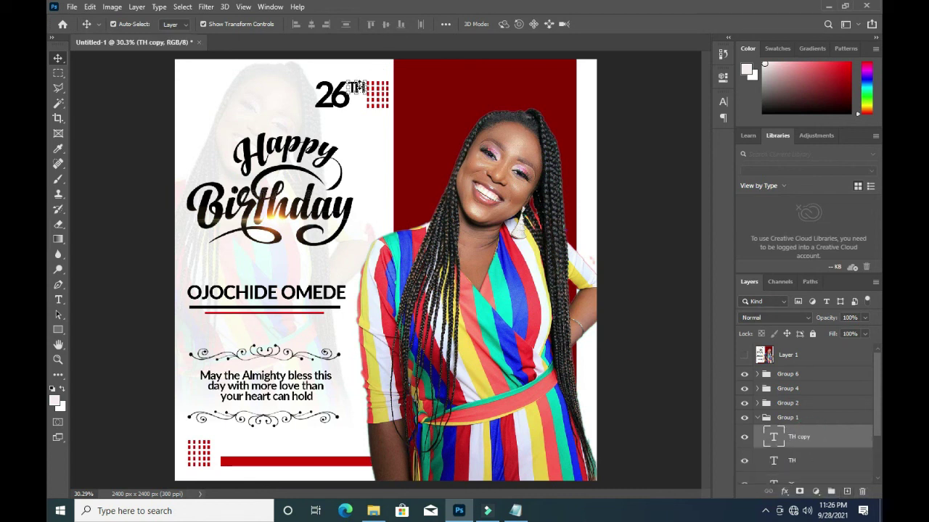
pyautogui.click(650, 128)
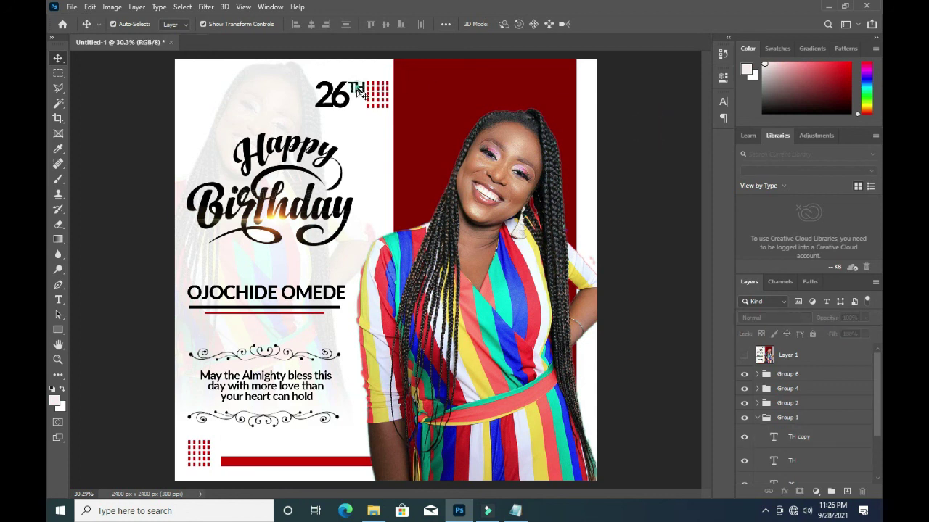
pyautogui.moveTo(359, 92); pyautogui.dragTo(323, 116)
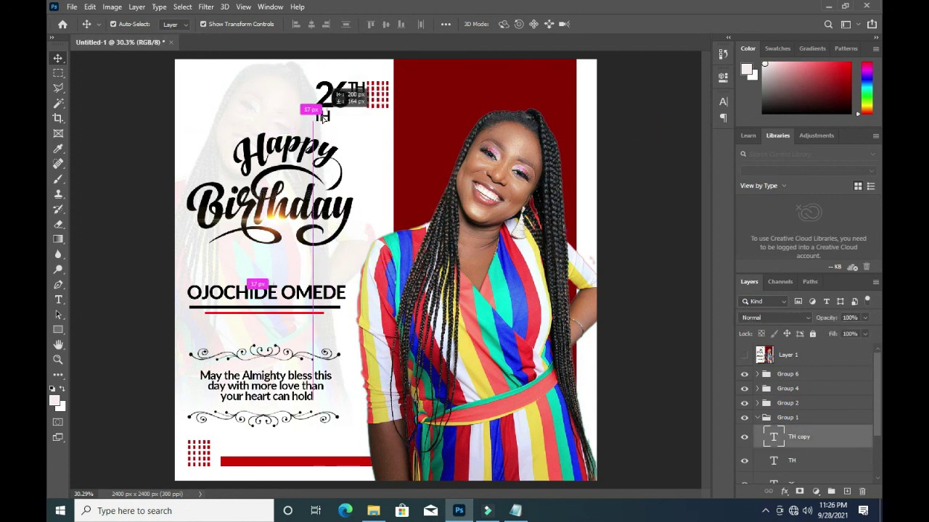
pyautogui.moveTo(323, 116); pyautogui.dragTo(323, 118)
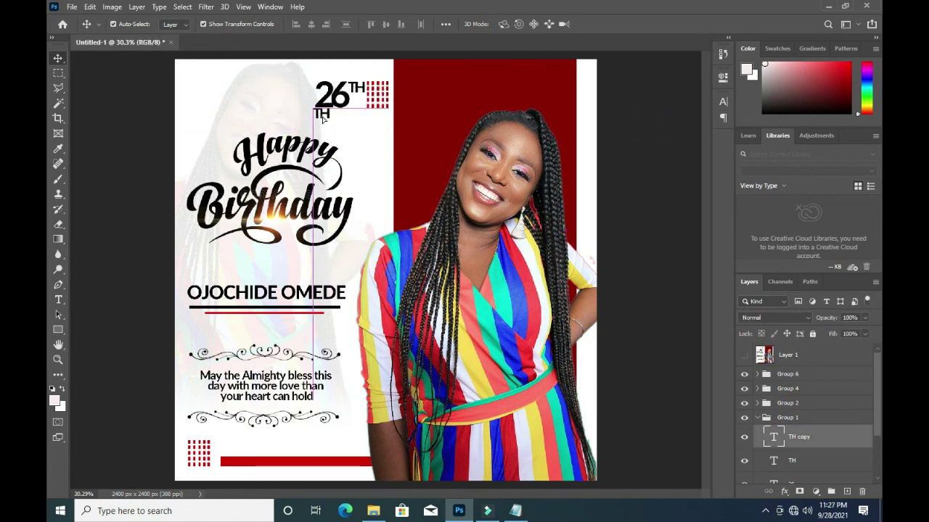
# Step: Change the copied text to SEPTEMBER and loosen its tracking to -20
pyautogui.doubleClick(323, 116)
pyautogui.write('SEPTEMBER')
pyautogui.click(600, 24)
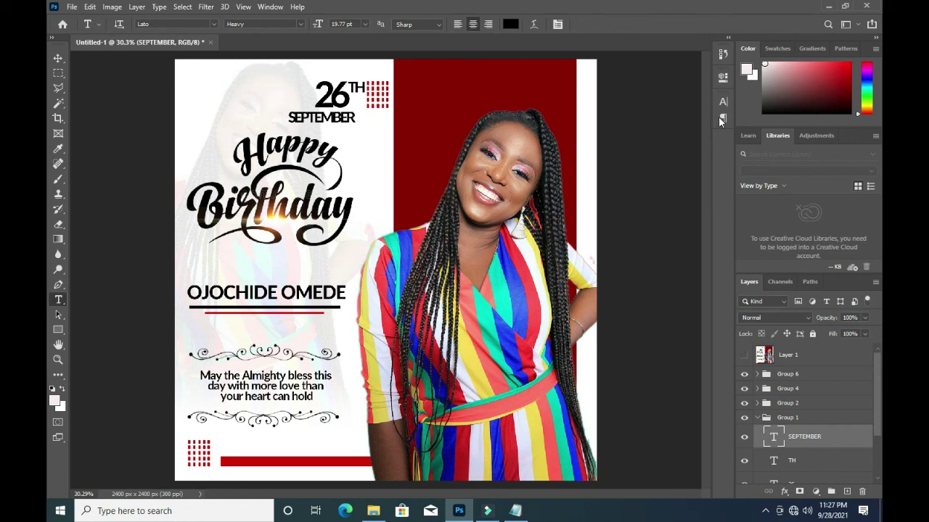
pyautogui.click(722, 76)
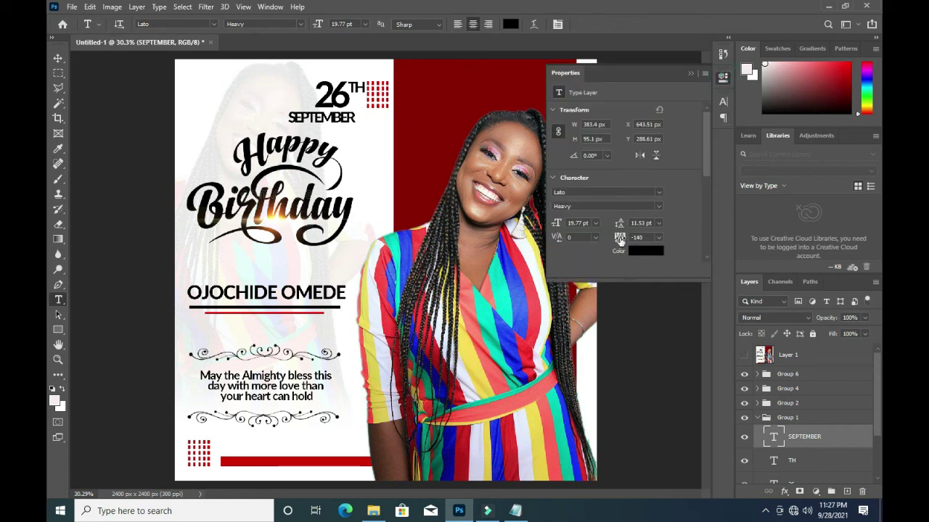
pyautogui.moveTo(618, 240); pyautogui.dragTo(619, 237)
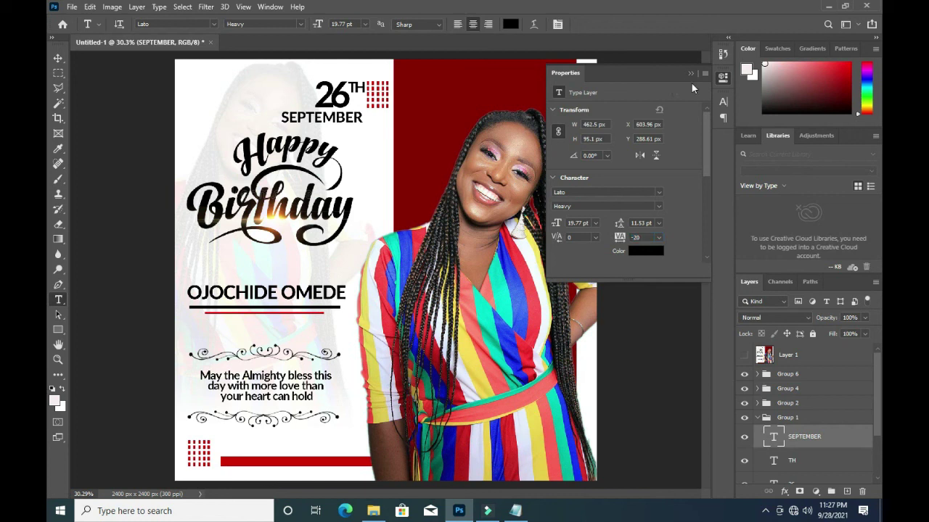
pyautogui.click(691, 74)
# Step: Move SEPTEMBER under 26TH, scale it to about 64%, and commit the transform
pyautogui.click(58, 59)
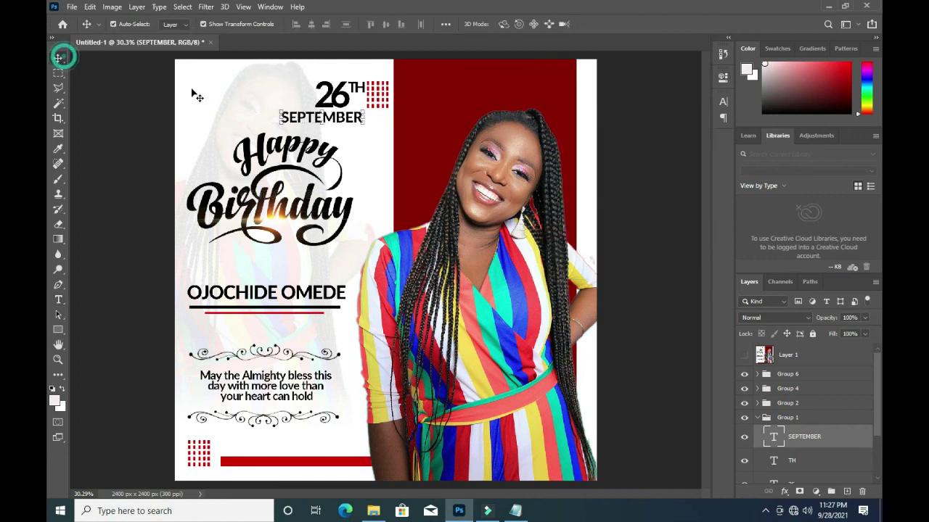
pyautogui.moveTo(335, 119)
pyautogui.mouseDown()
pyautogui.moveTo(363, 119)
pyautogui.moveTo(382, 91)
pyautogui.mouseUp()
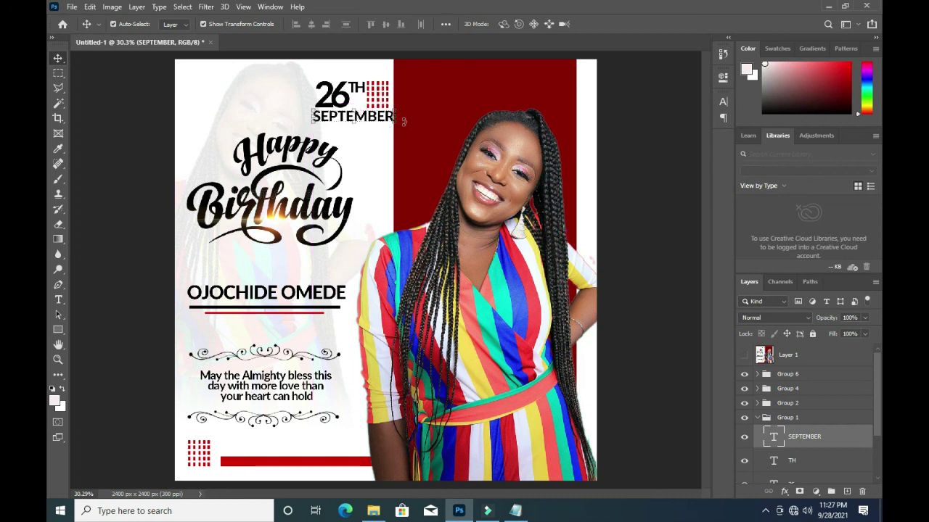
pyautogui.moveTo(396, 123); pyautogui.dragTo(370, 117)
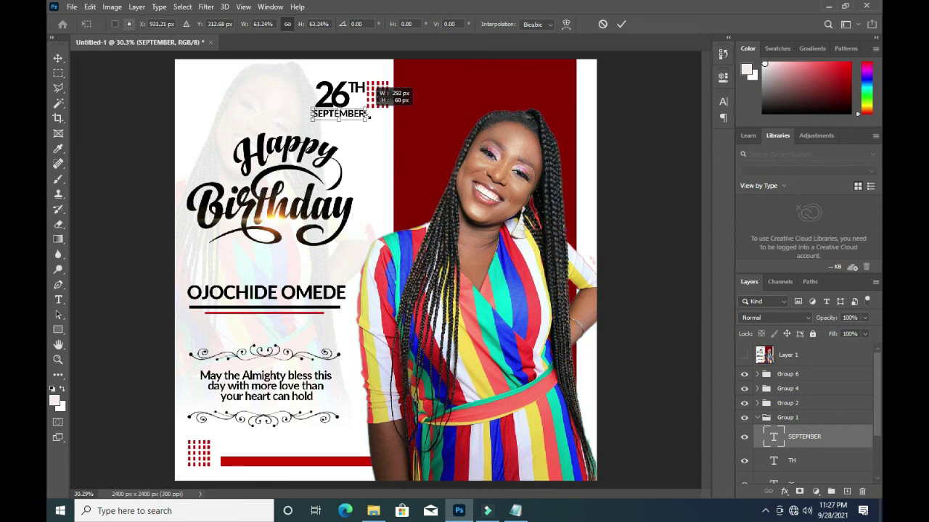
pyautogui.click(621, 25)
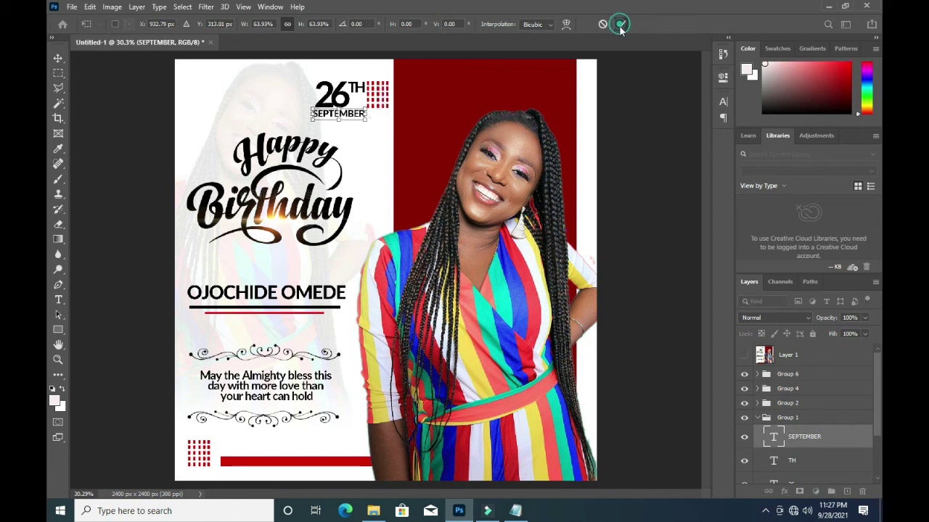
pyautogui.click(620, 170)
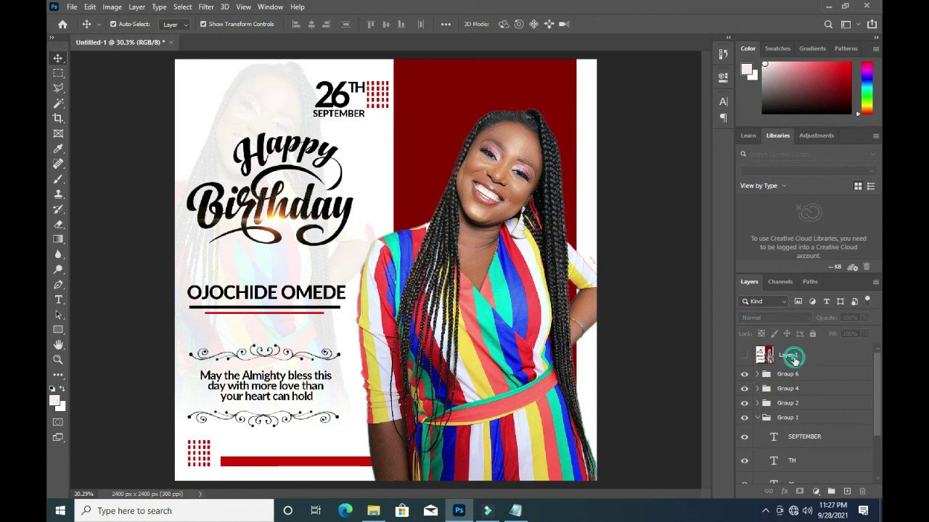
# Step: Delete the hidden Layer 1, collapse Group 1, and stamp all visible layers into a new layer
pyautogui.click(794, 358)
pyautogui.press('Delete')
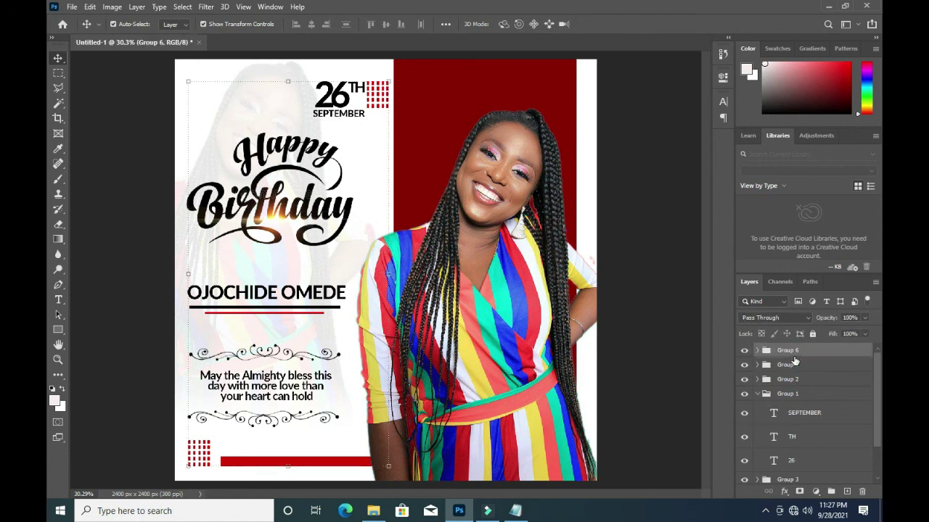
pyautogui.click(757, 396)
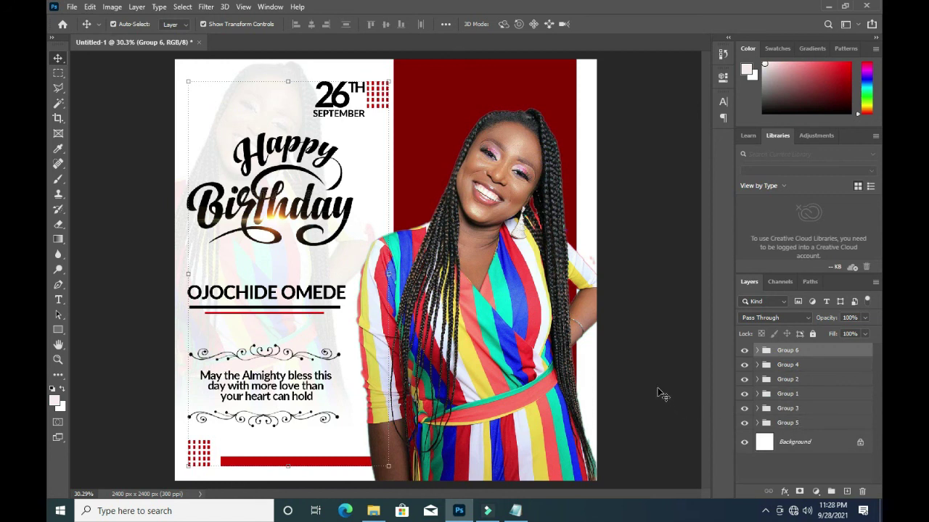
pyautogui.press('ctrl')
pyautogui.hotkey('ctrl', 'alt', 'shift', 'e')
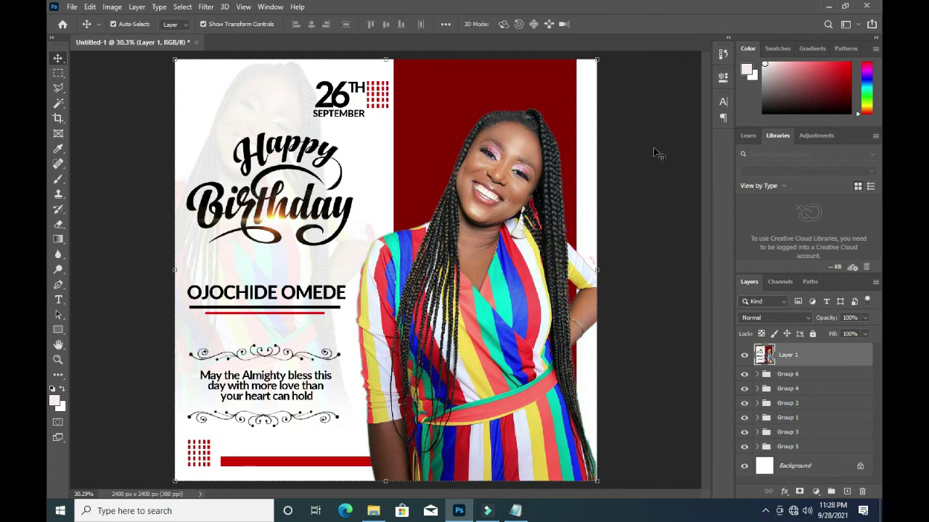
pyautogui.click(657, 237)
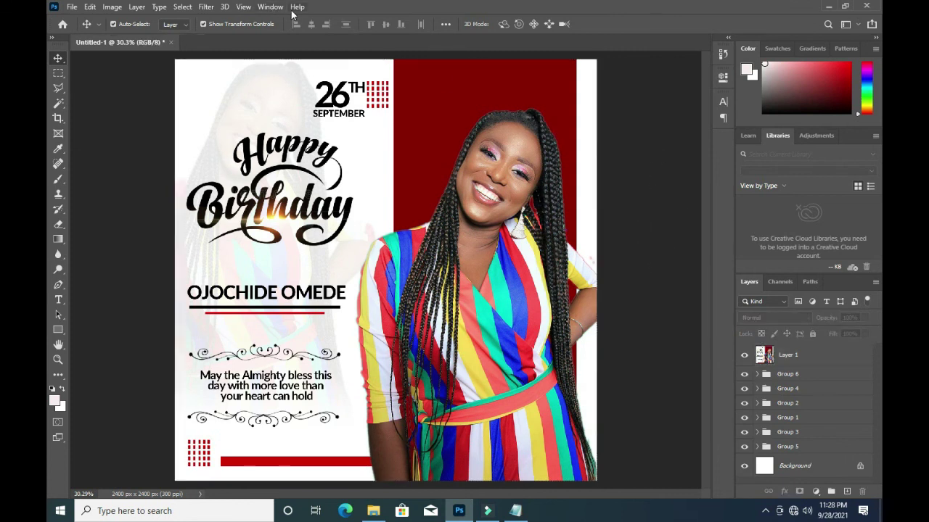
# Step: Select the new merged Layer 1 and bring up the Filter menu for Camera Raw
pyautogui.click(206, 7)
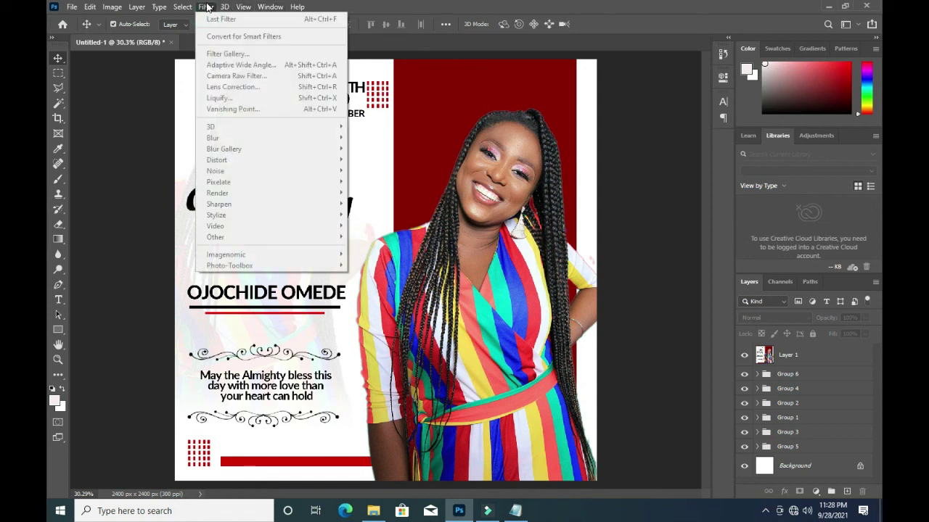
pyautogui.click(139, 102)
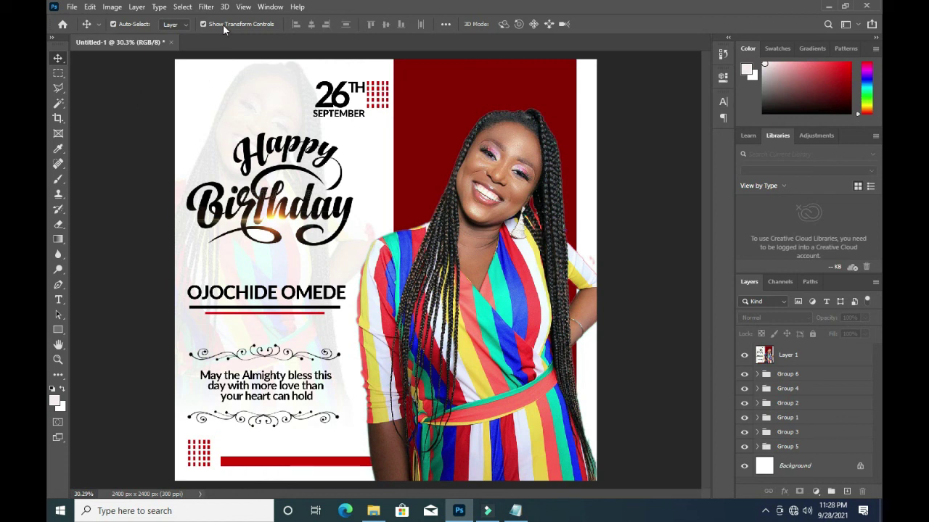
pyautogui.click(207, 7)
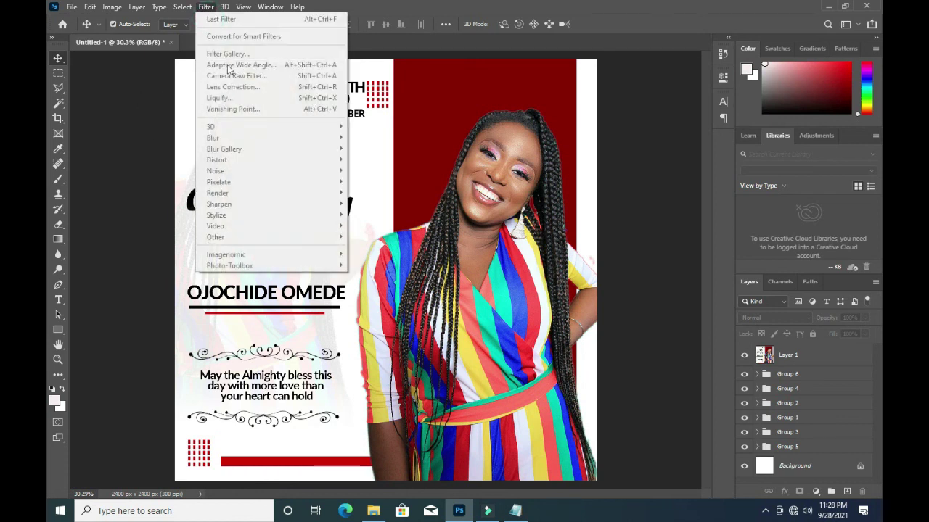
pyautogui.click(153, 143)
pyautogui.click(811, 354)
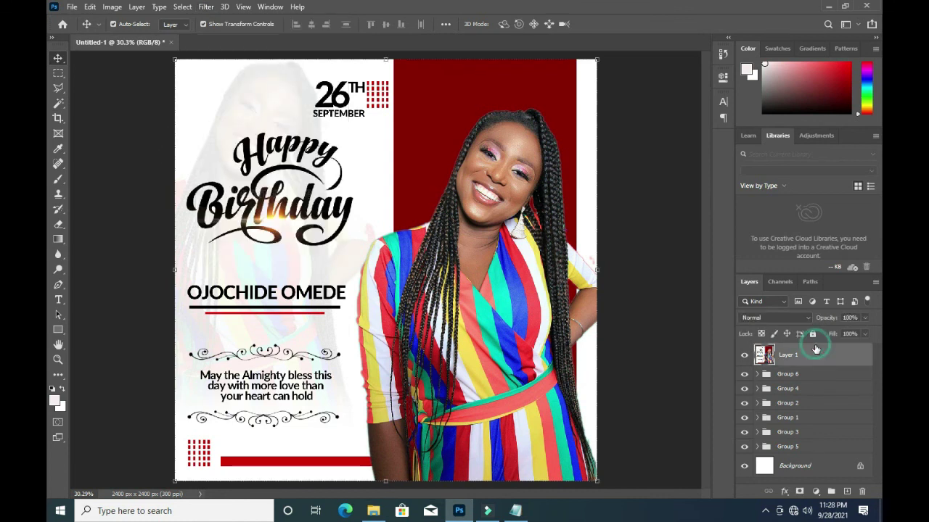
pyautogui.click(207, 8)
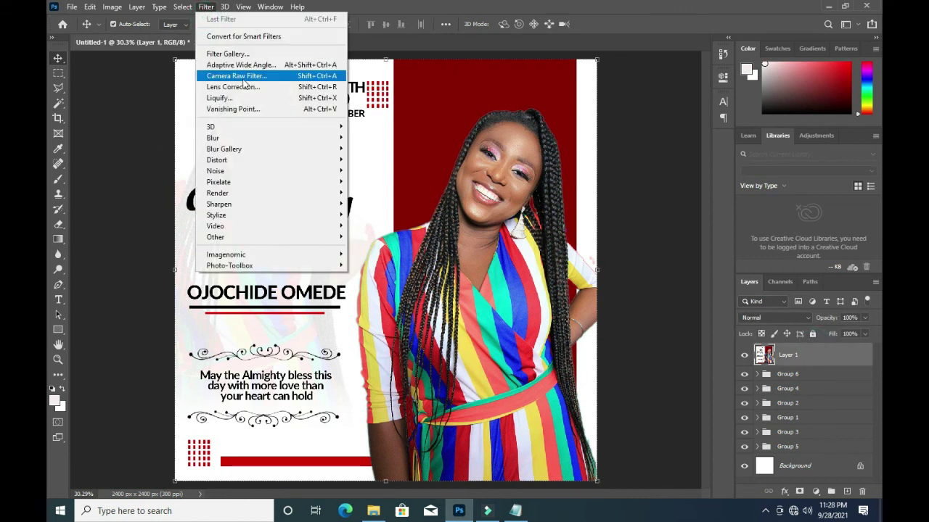
# Step: Open Camera Raw and set Temperature to -32 and Tint to +32
pyautogui.click(236, 76)
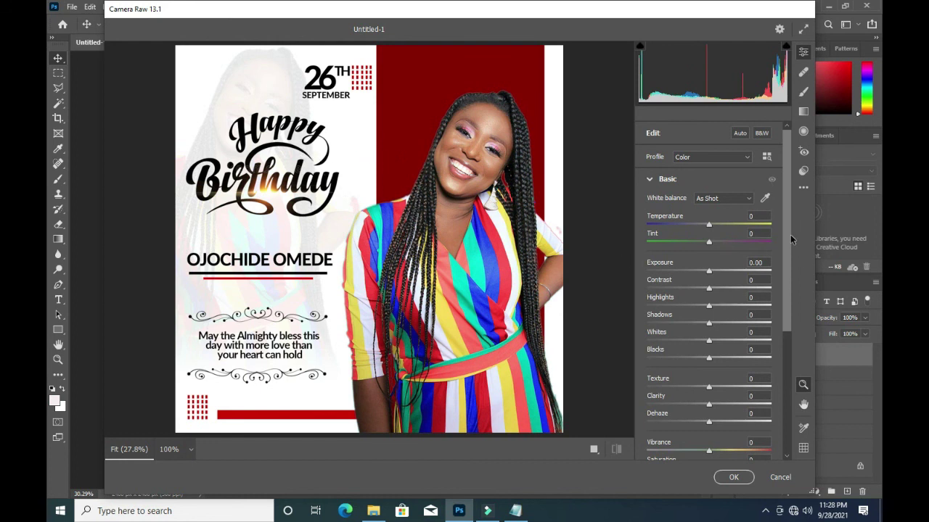
pyautogui.click(757, 216)
pyautogui.write('32')
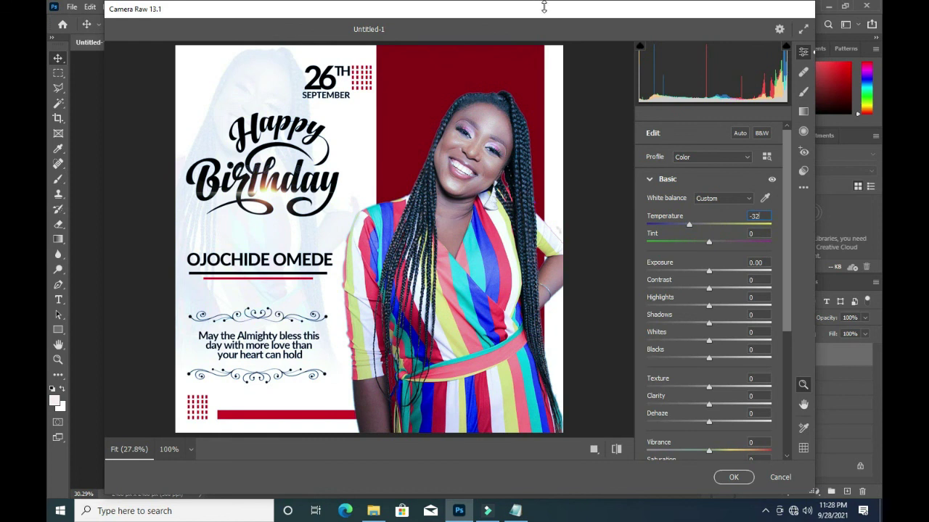
pyautogui.click(758, 233)
pyautogui.write('3')
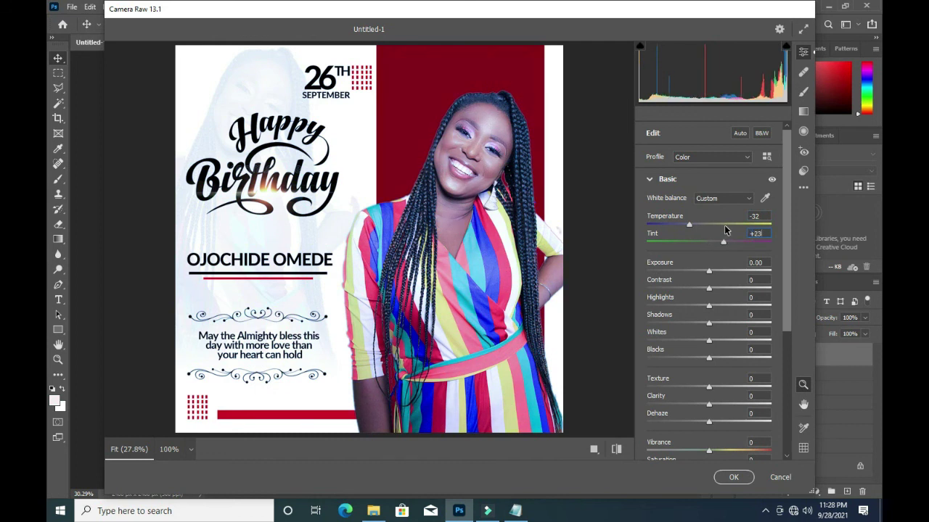
pyautogui.press('BackSpace')
pyautogui.press('BackSpace')
pyautogui.write('32')
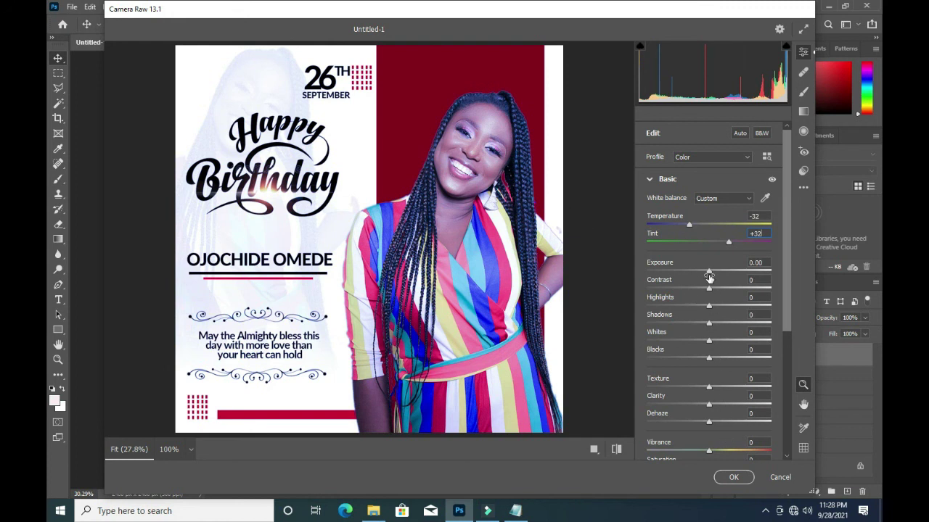
# Step: Set Exposure to +0.15, Contrast to +24 and Shadows to -4
pyautogui.moveTo(709, 288); pyautogui.dragTo(710, 274)
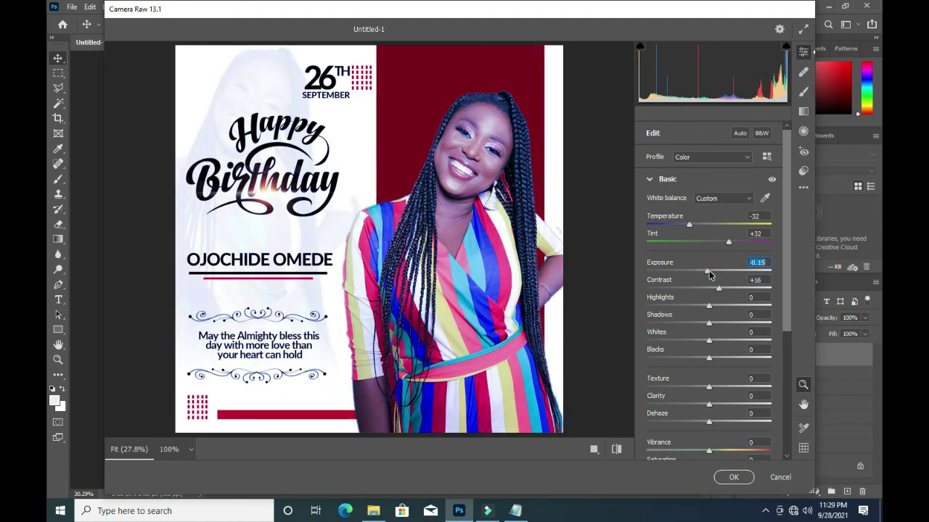
pyautogui.moveTo(709, 275); pyautogui.dragTo(707, 270)
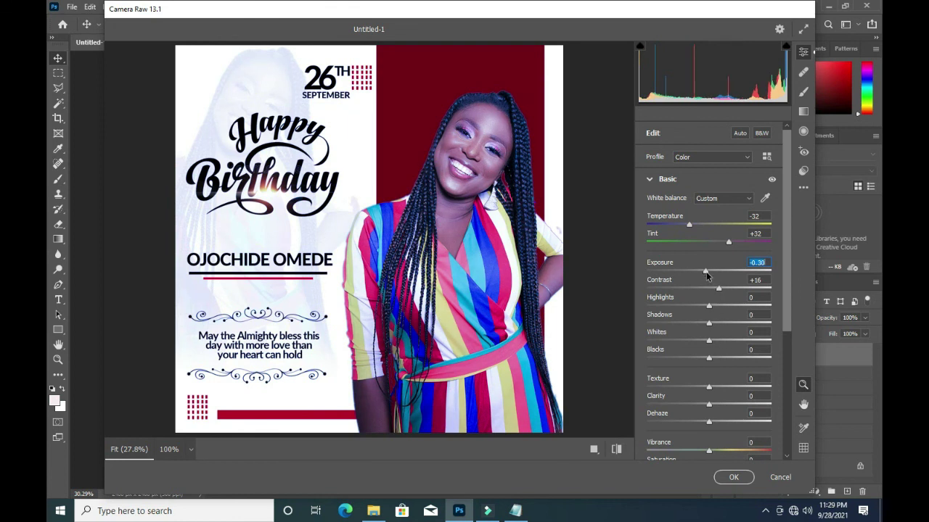
pyautogui.moveTo(707, 275); pyautogui.dragTo(711, 274)
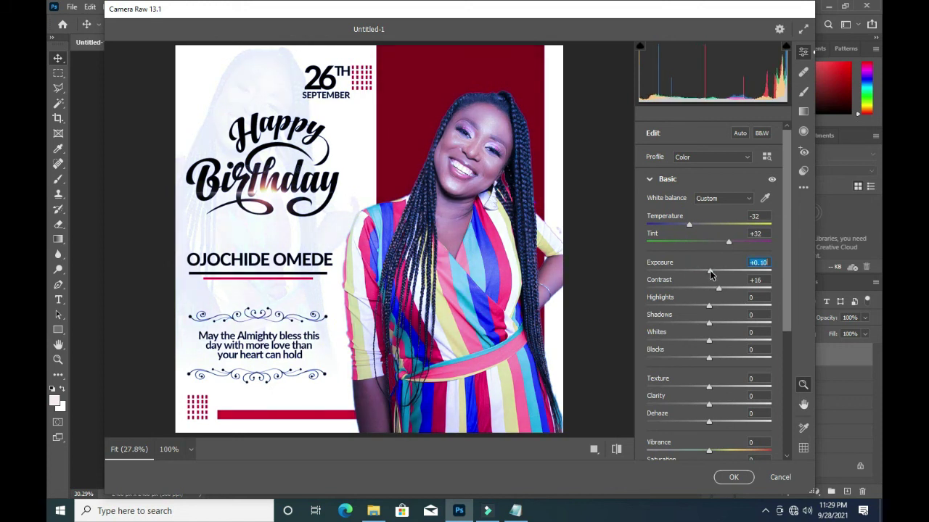
pyautogui.moveTo(711, 274); pyautogui.dragTo(711, 274)
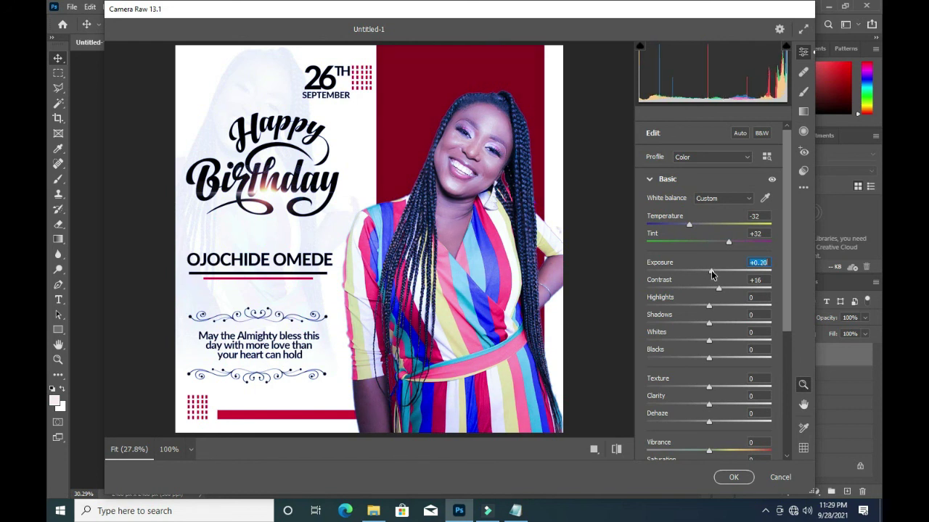
pyautogui.press('Down')
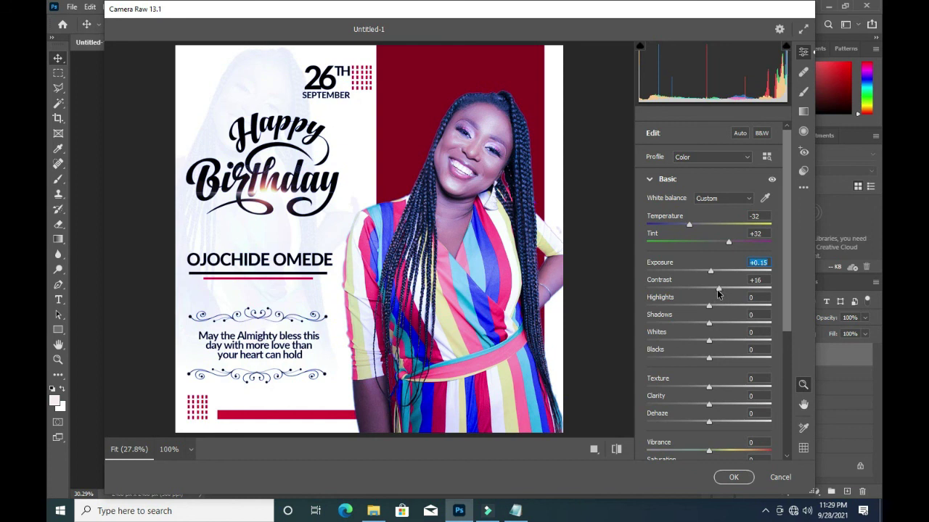
pyautogui.moveTo(719, 289); pyautogui.dragTo(722, 289)
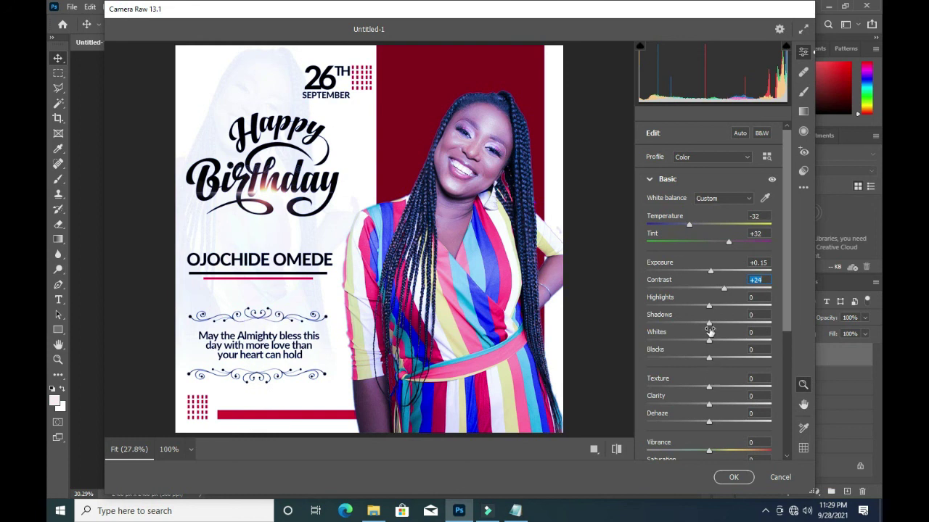
pyautogui.moveTo(711, 327); pyautogui.dragTo(710, 330)
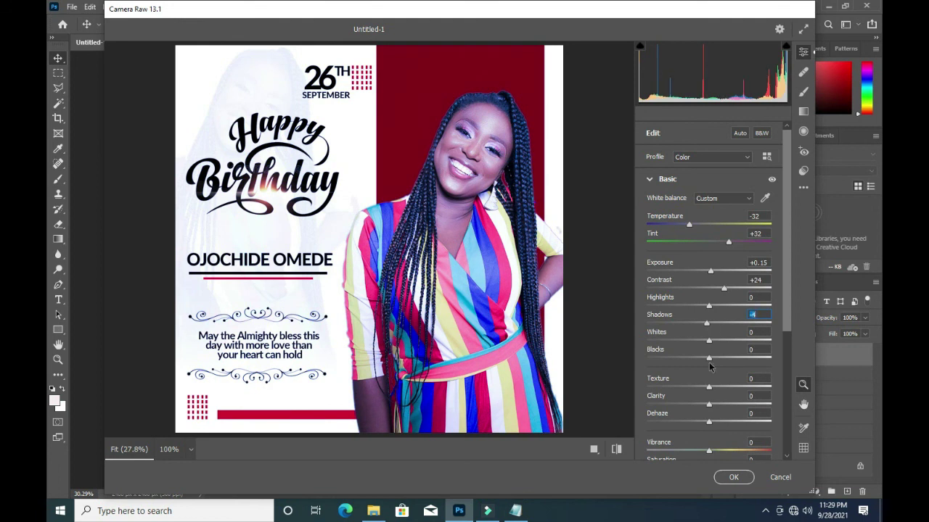
# Step: Set Clarity +8, Vibrance +23 and Saturation +12, then apply the Camera Raw grade
pyautogui.scroll(-1, 714, 390)
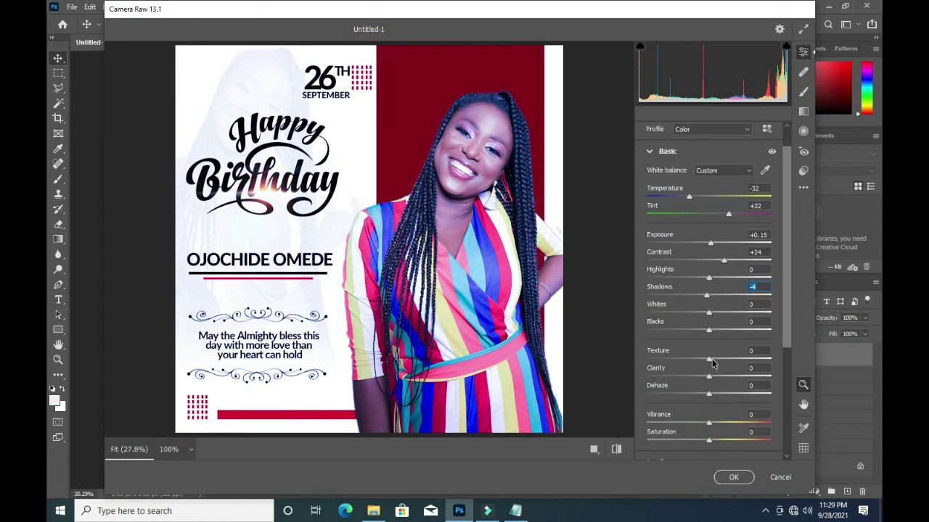
pyautogui.moveTo(709, 378); pyautogui.dragTo(720, 378)
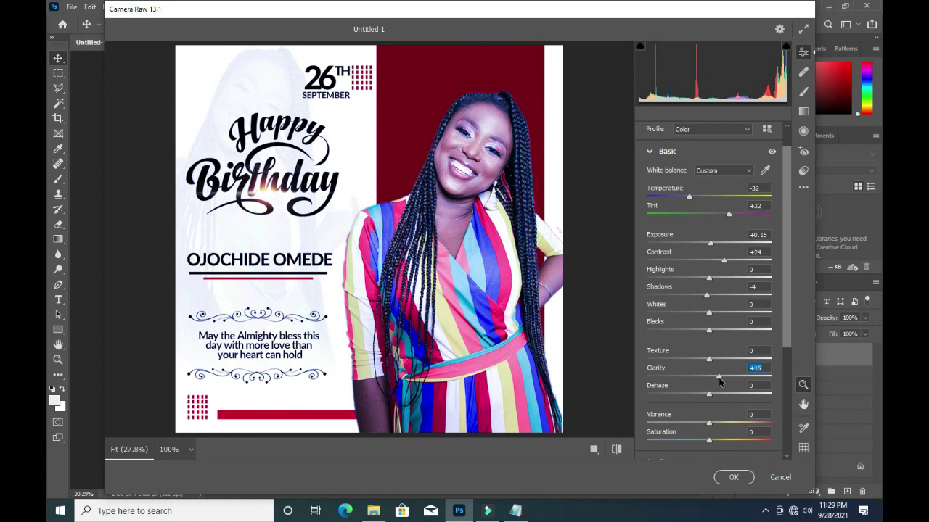
pyautogui.moveTo(710, 426); pyautogui.dragTo(716, 426)
pyautogui.click(724, 426)
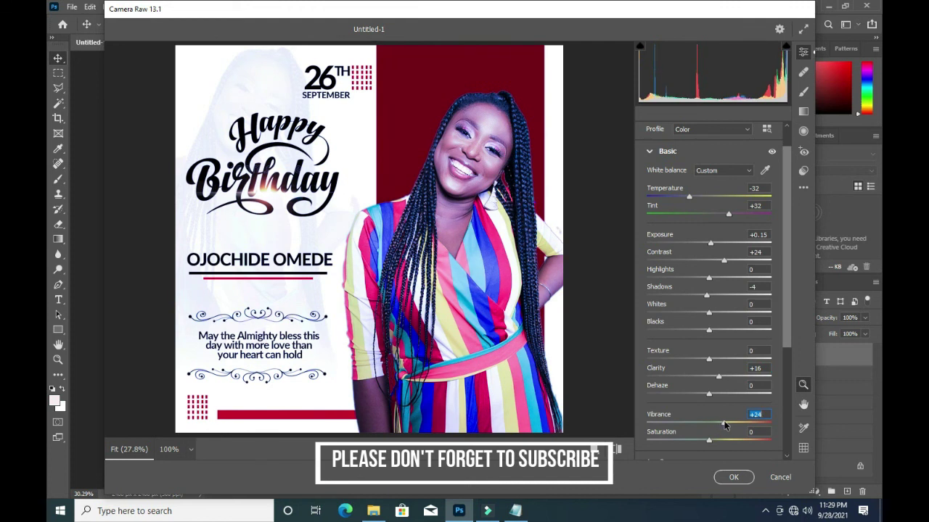
pyautogui.moveTo(711, 441)
pyautogui.mouseDown()
pyautogui.moveTo(695, 439)
pyautogui.moveTo(721, 441)
pyautogui.mouseUp()
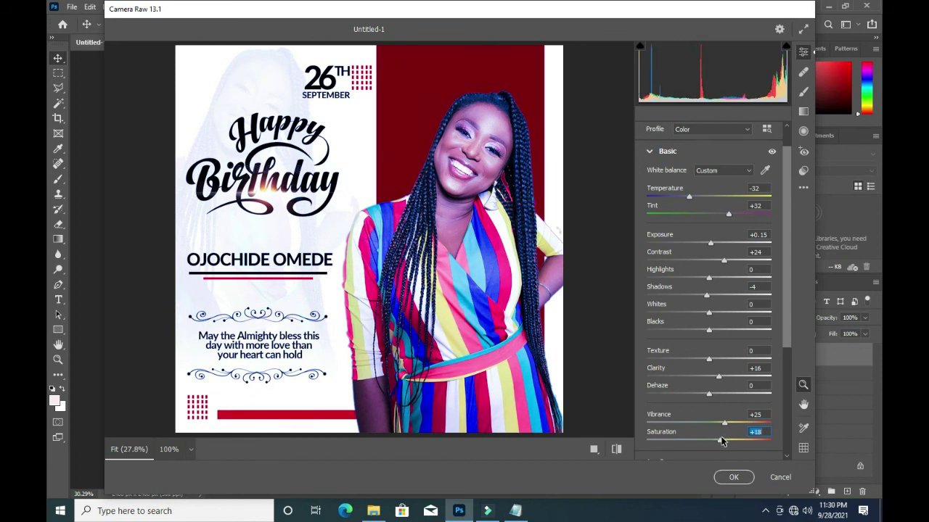
pyautogui.click(725, 424)
pyautogui.moveTo(726, 425); pyautogui.dragTo(716, 439)
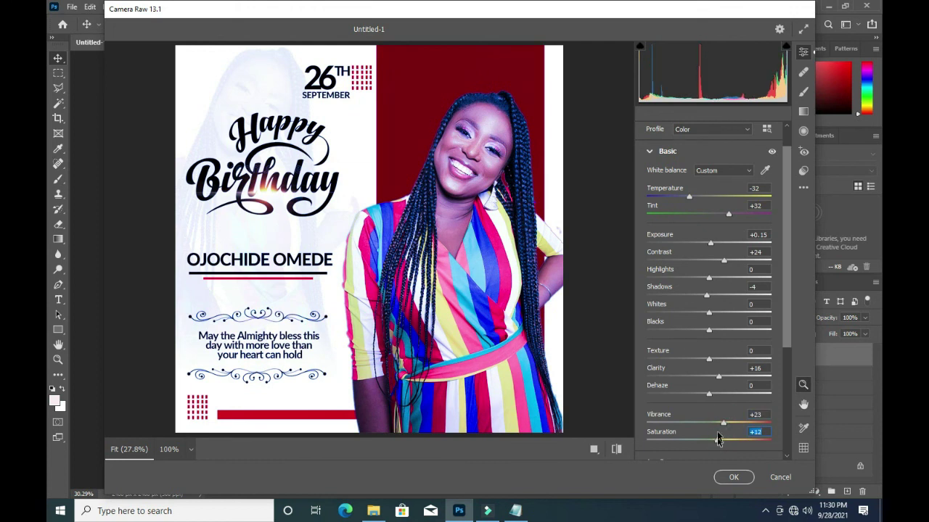
pyautogui.moveTo(718, 380); pyautogui.dragTo(714, 380)
pyautogui.moveTo(713, 380); pyautogui.dragTo(715, 380)
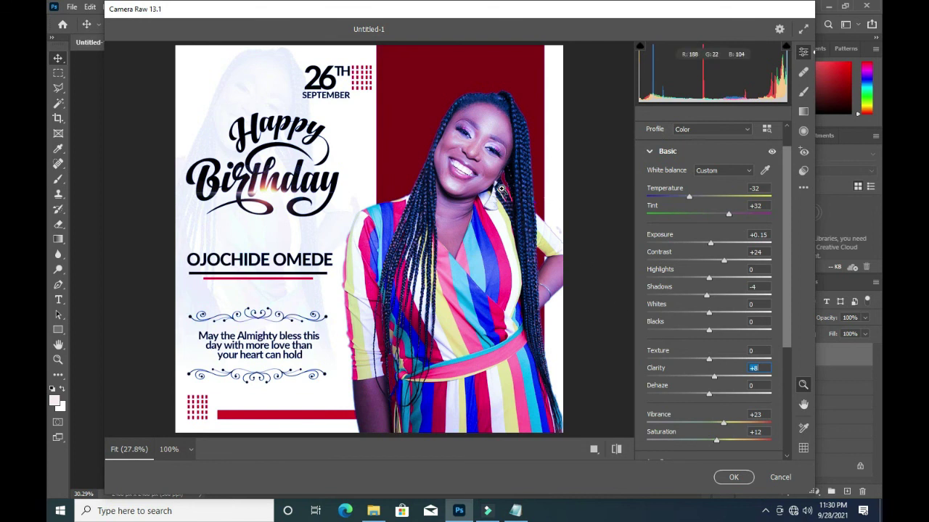
pyautogui.click(731, 483)
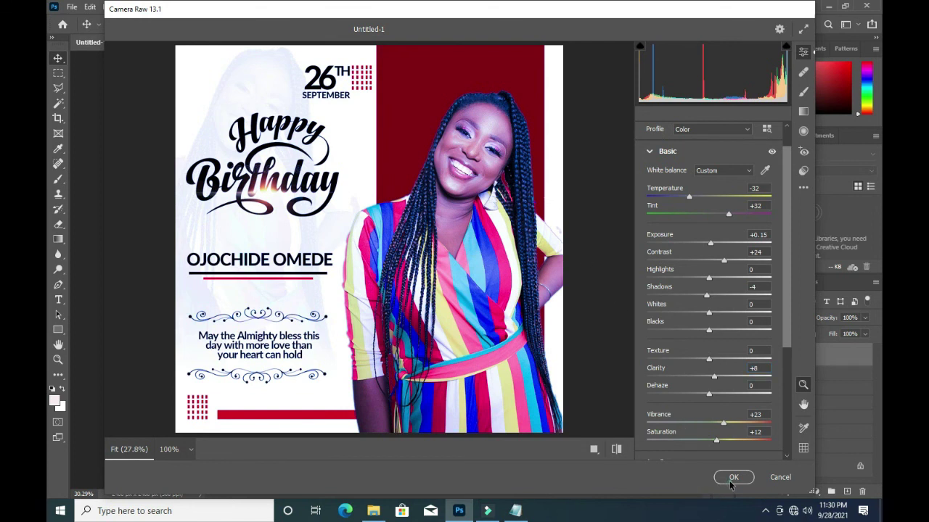